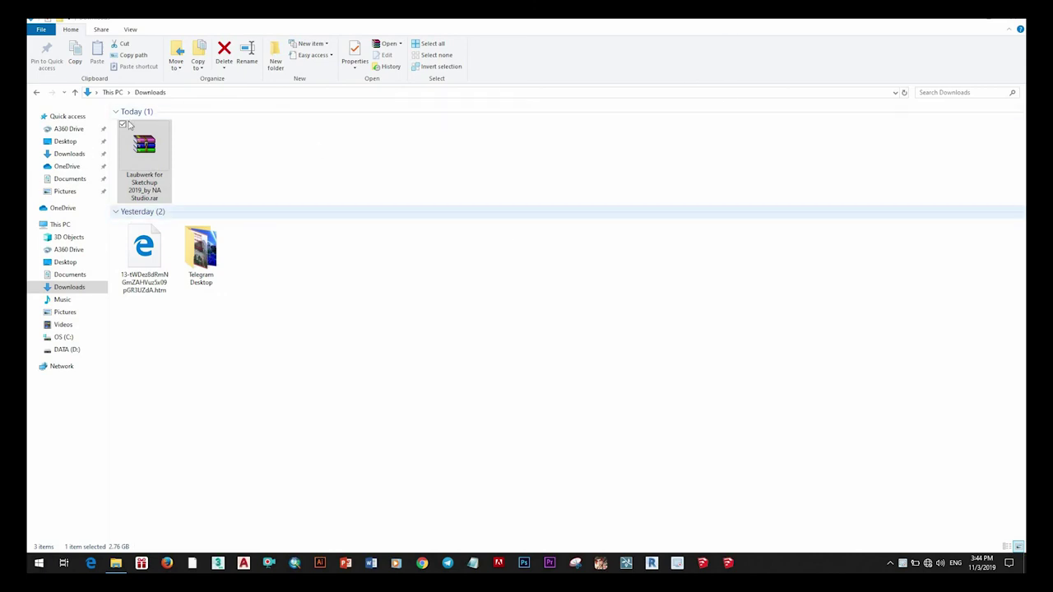
Step: Extract the Laubwerk .rar archive to the default 'Laubwerk for Sketchup 2019_by NA Studio' folder in Downloads
{"action": "right_click", "coordinate": [146, 158]}
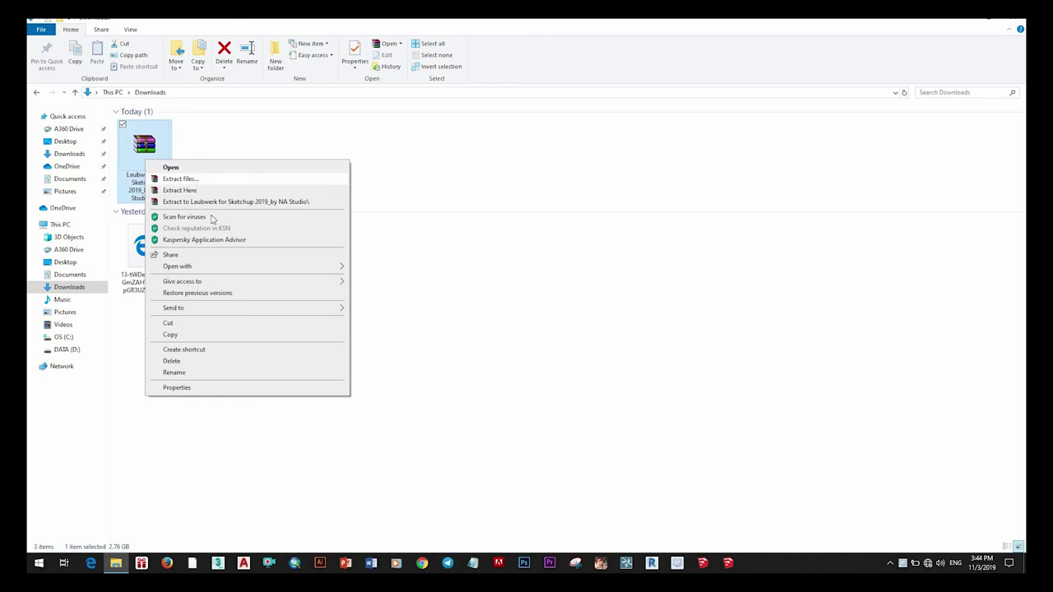
{"action": "left_click", "coordinate": [305, 216]}
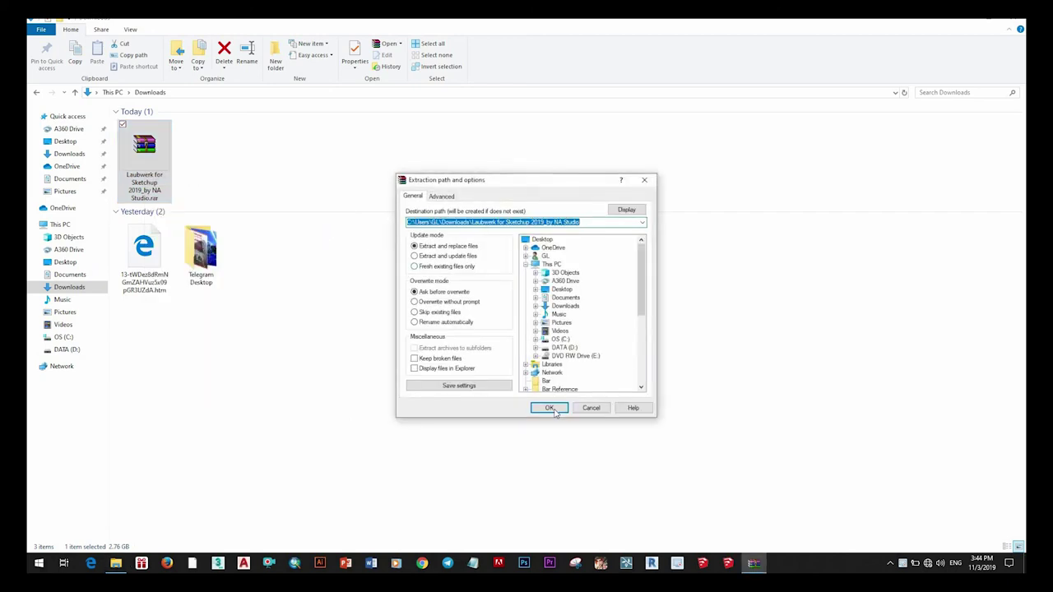
{"action": "left_click", "coordinate": [547, 406]}
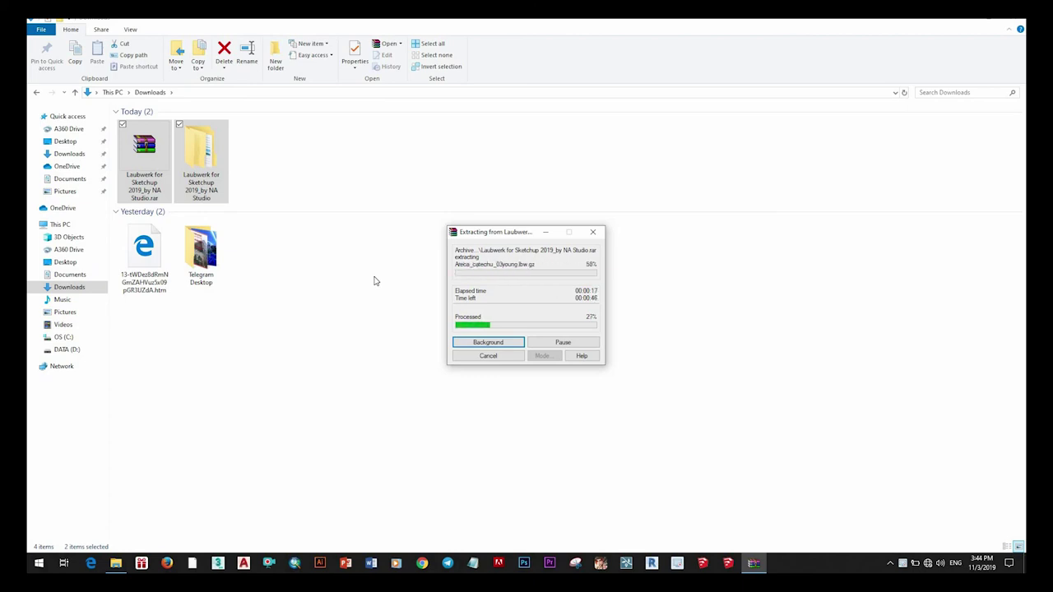
{"action": "key", "text": "XF86MonBrightnessUp"}
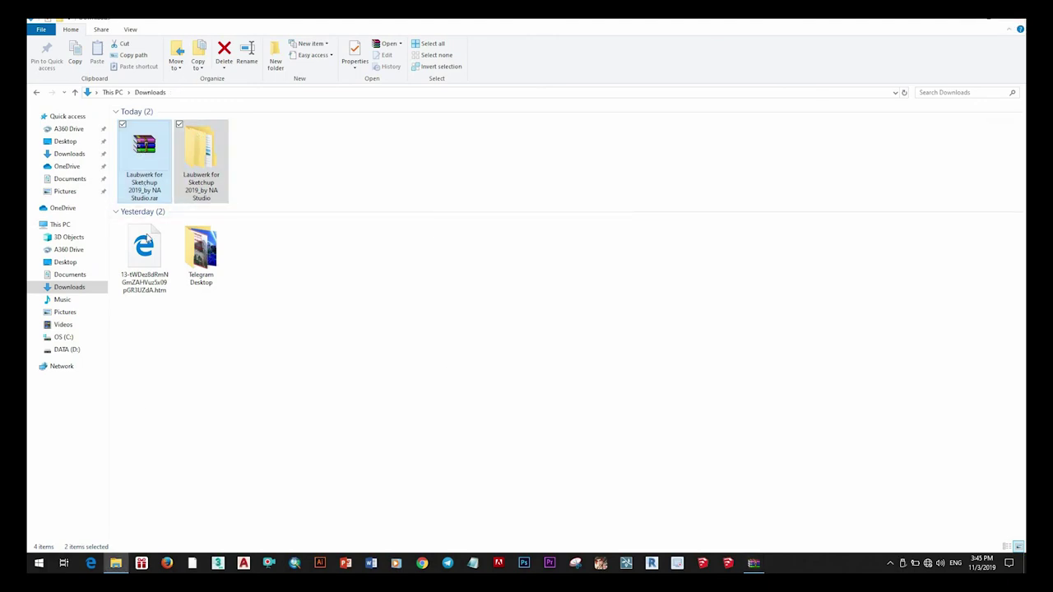
Step: Copy the selected Laubwerk archive and extracted folder onto the Transcend (F:) drive
{"action": "right_click", "coordinate": [141, 148]}
{"action": "left_click", "coordinate": [108, 375]}
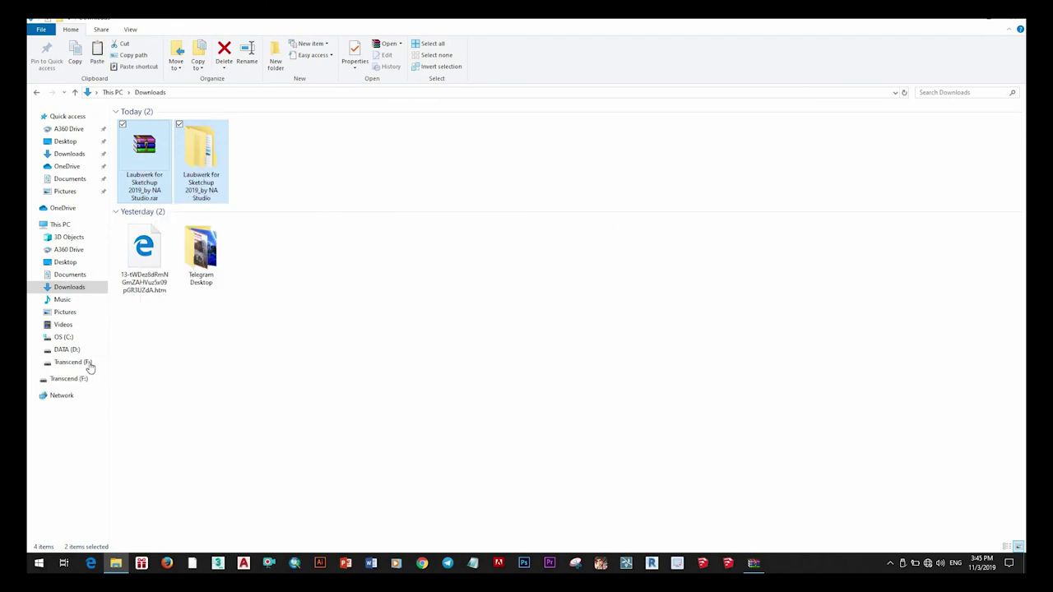
{"action": "left_click", "coordinate": [87, 363]}
{"action": "right_click", "coordinate": [273, 217]}
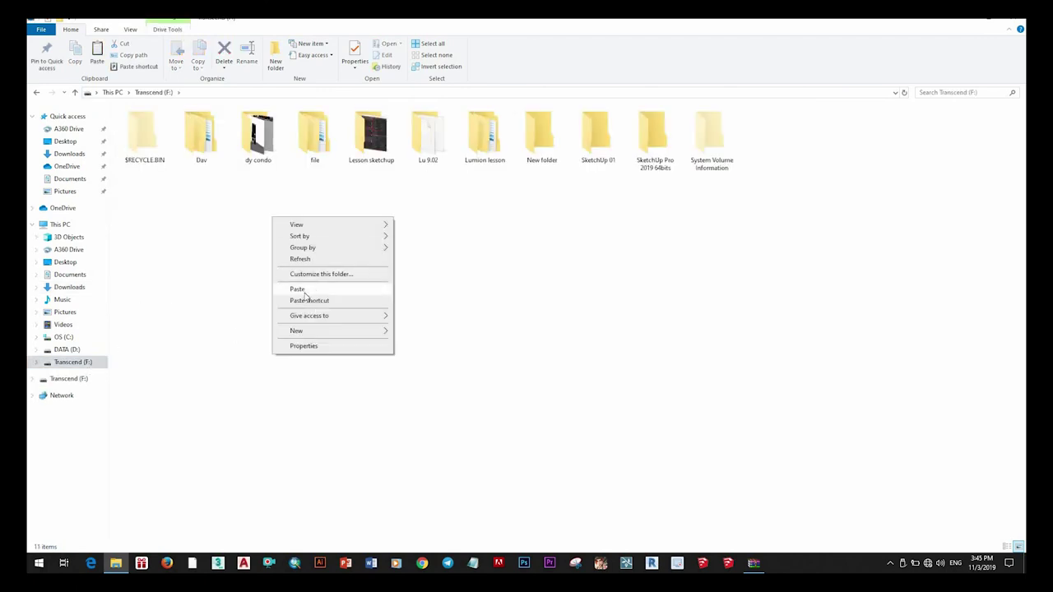
{"action": "left_click", "coordinate": [498, 298]}
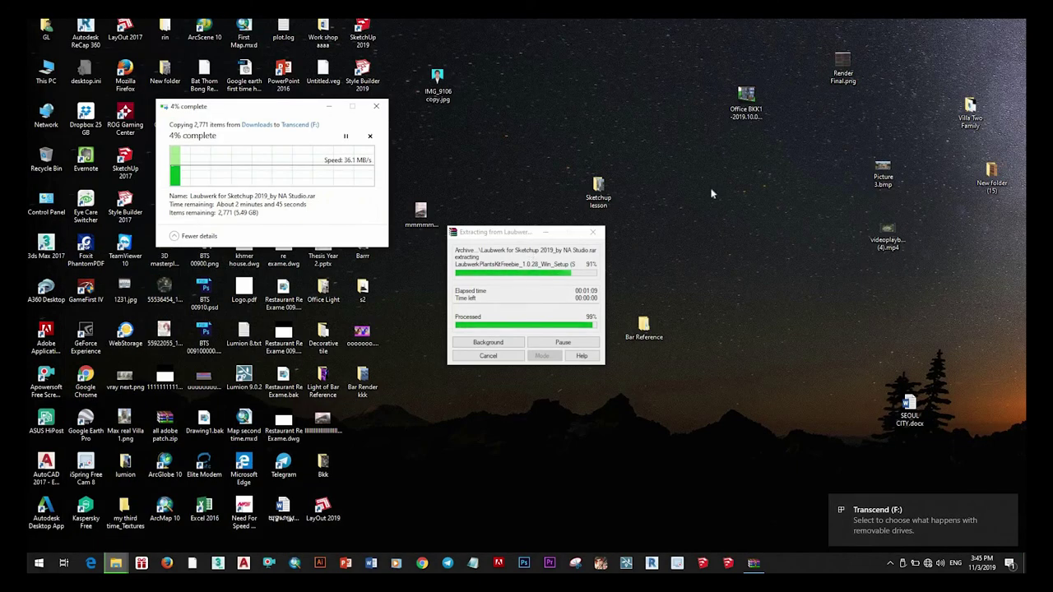
Step: Refresh the desktop and browse This PC > Downloads into the extracted Laubwerk folder
{"action": "right_click", "coordinate": [712, 189]}
{"action": "left_click", "coordinate": [744, 221]}
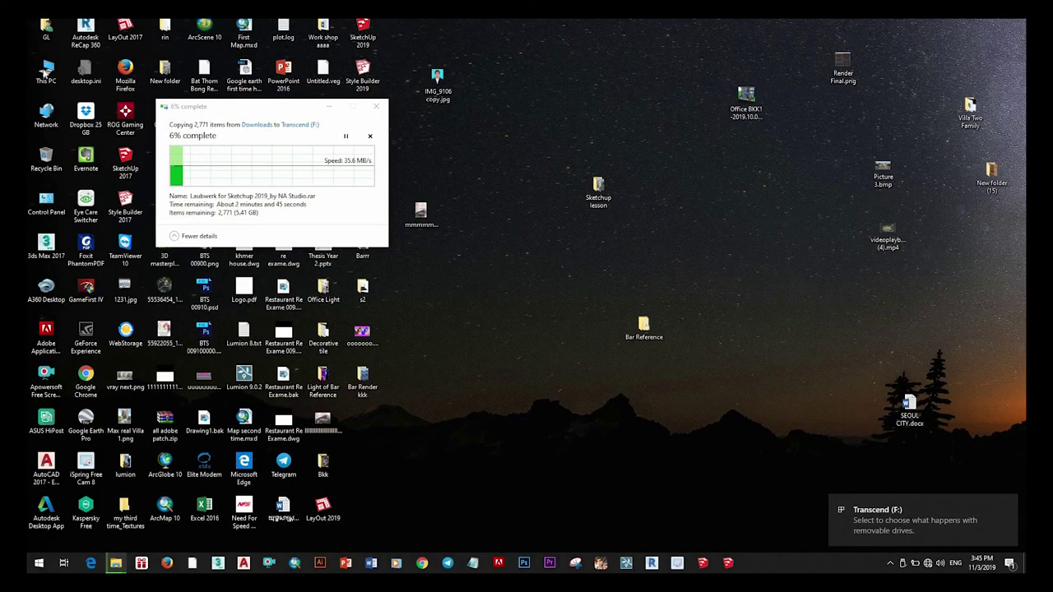
{"action": "double_click", "coordinate": [45, 70]}
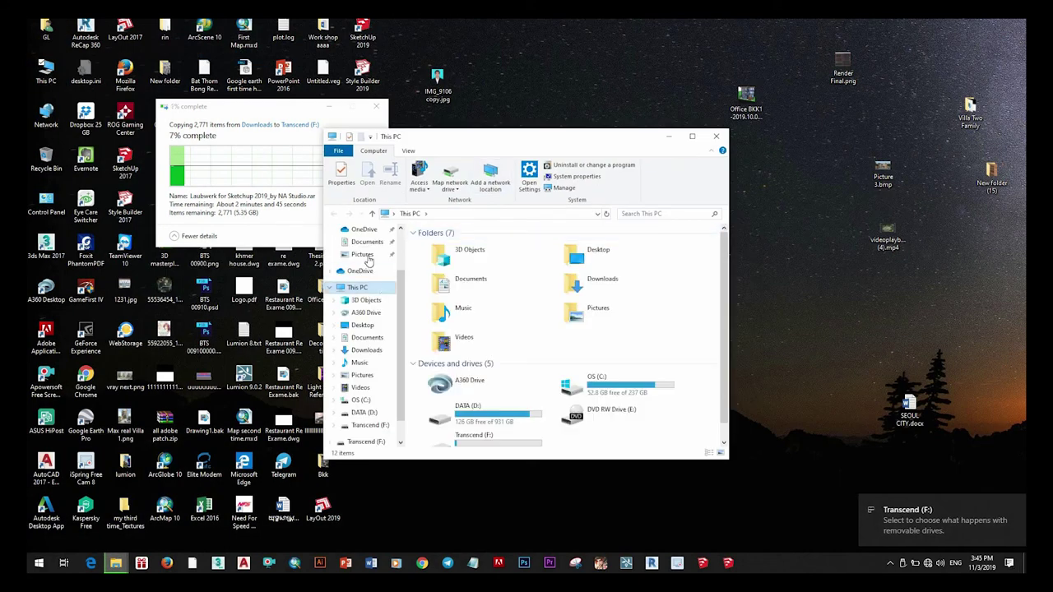
{"action": "left_click", "coordinate": [372, 254]}
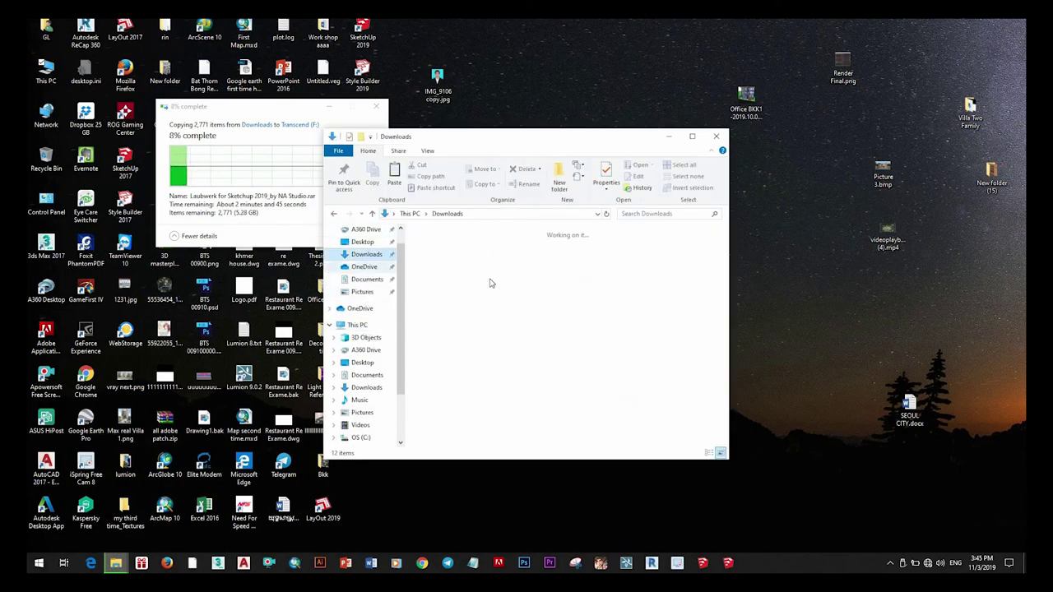
{"action": "double_click", "coordinate": [516, 269]}
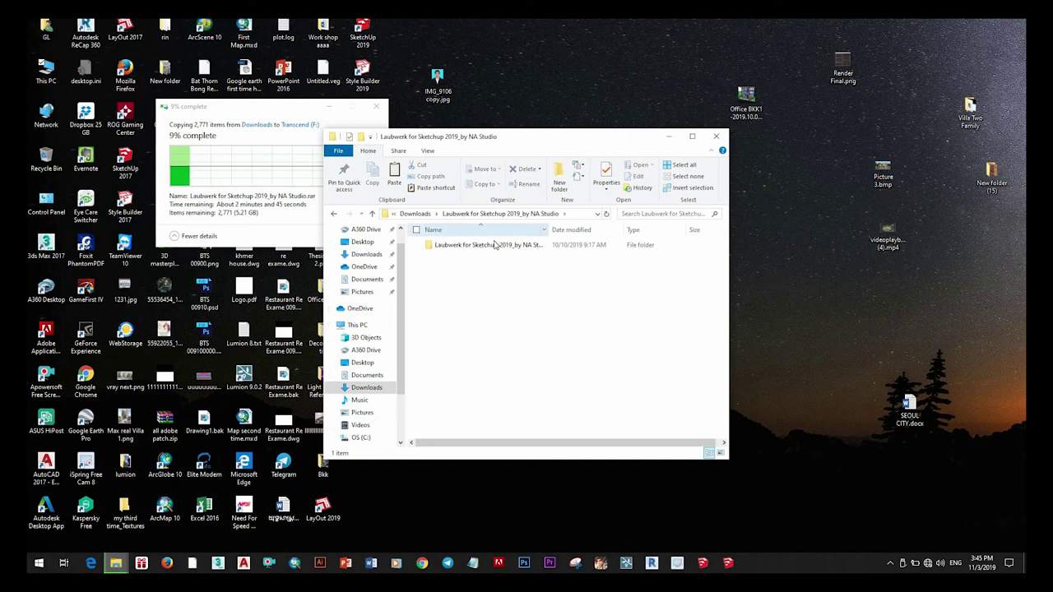
{"action": "double_click", "coordinate": [493, 244]}
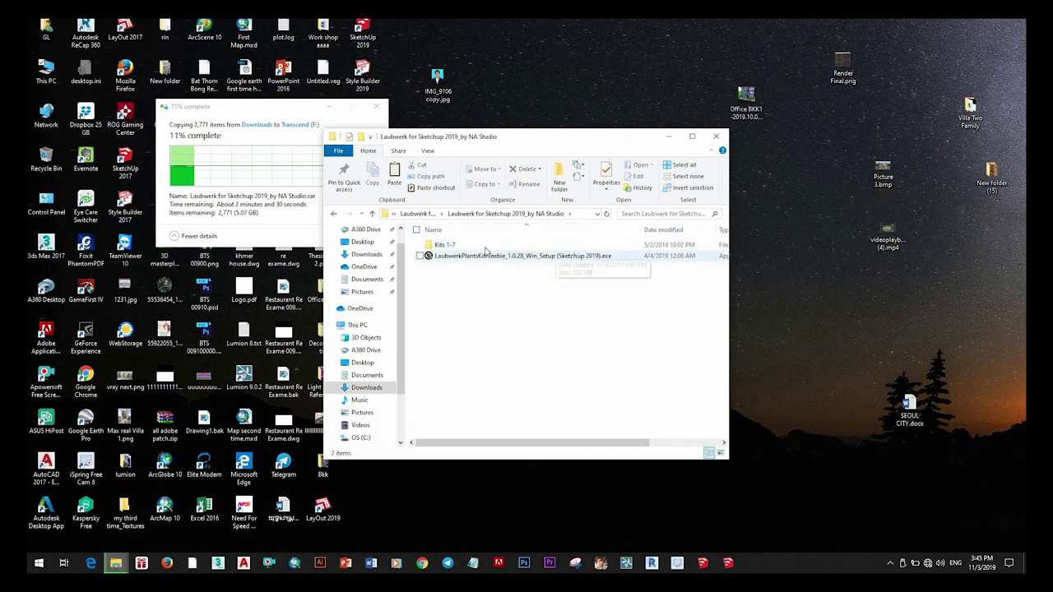
Step: Peek into Kits 1-7, then launch the LaubwerkPlantsKitFreebie setup program
{"action": "double_click", "coordinate": [483, 247]}
{"action": "key", "text": "BackSpace"}
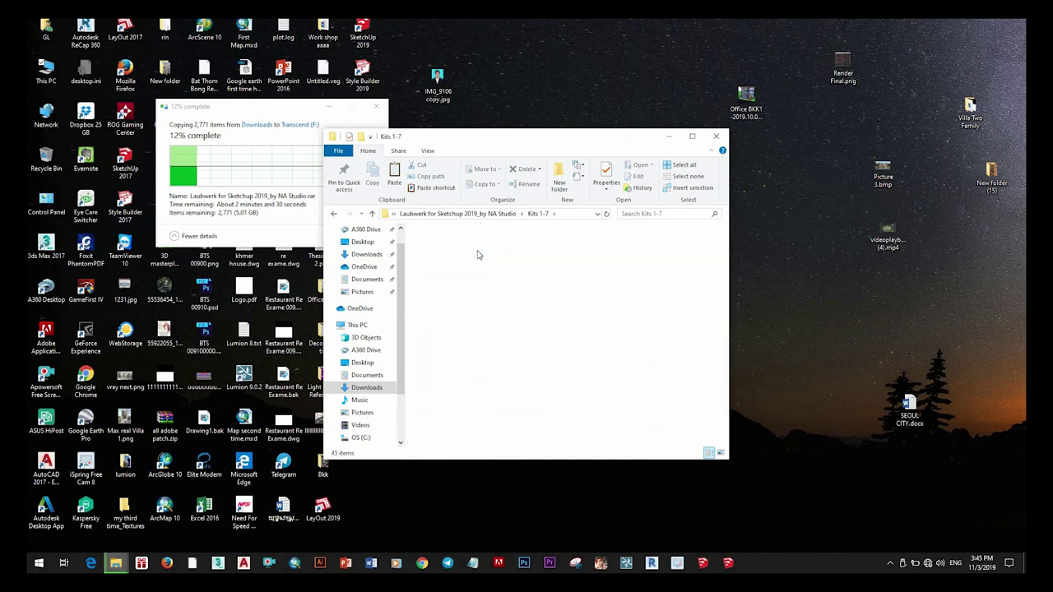
{"action": "double_click", "coordinate": [498, 256]}
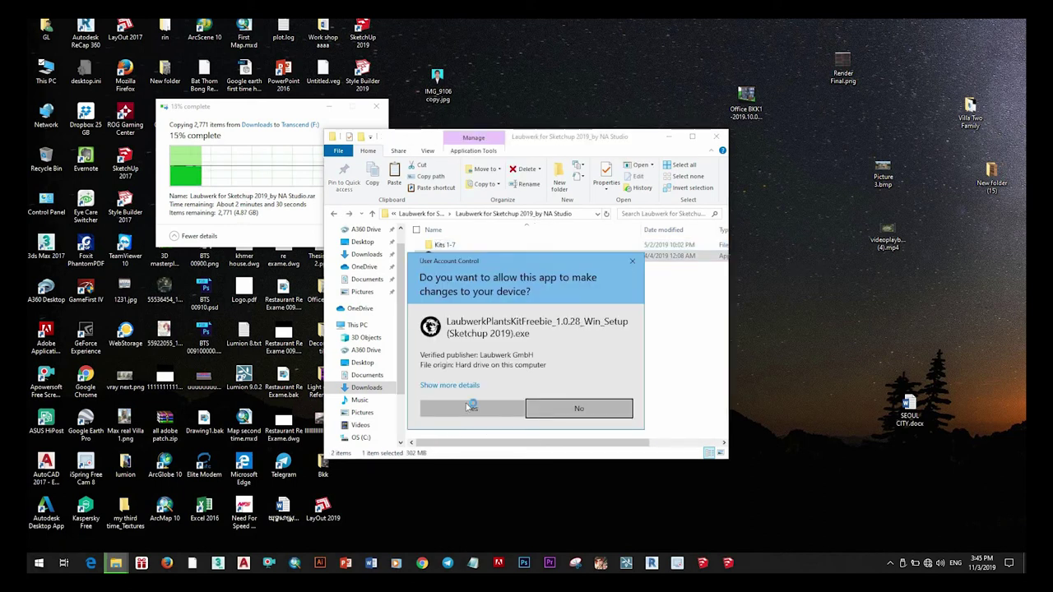
Step: Allow the installer, accept the licence agreement, and install the Plants Kit in Simple mode
{"action": "left_click", "coordinate": [469, 404]}
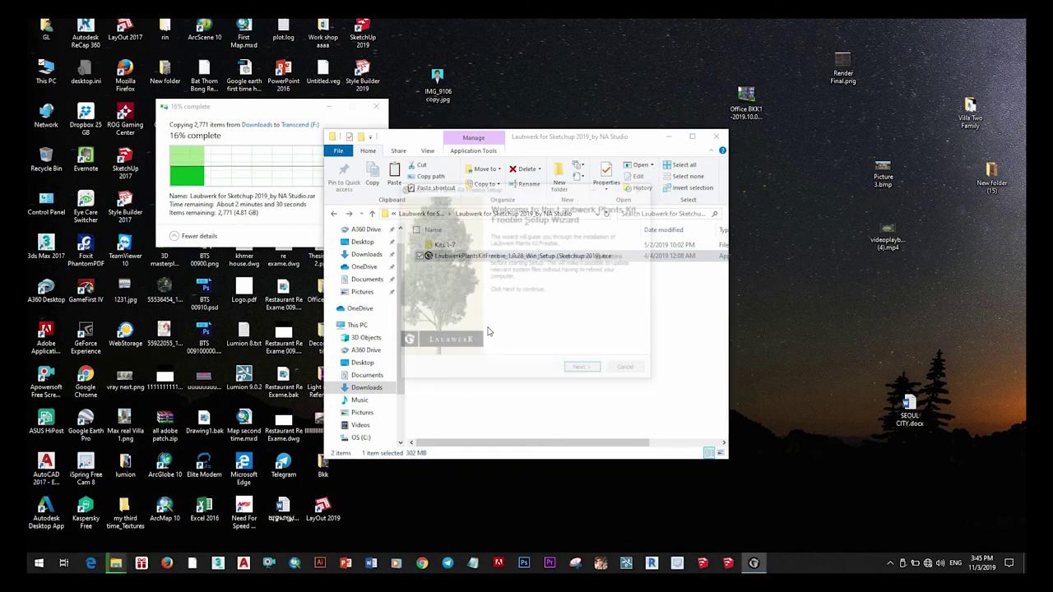
{"action": "left_click", "coordinate": [598, 372]}
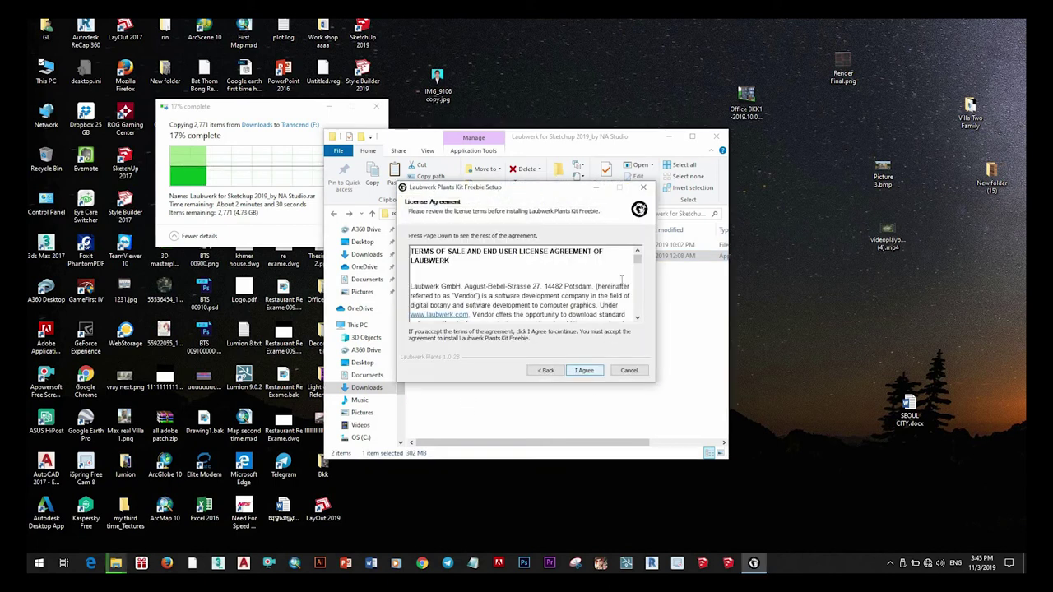
{"action": "scroll", "coordinate": [622, 279], "scroll_direction": "down", "scroll_amount": 5}
{"action": "scroll", "coordinate": [622, 279], "scroll_direction": "down", "scroll_amount": 5}
{"action": "scroll", "coordinate": [622, 280], "scroll_direction": "down", "scroll_amount": 5}
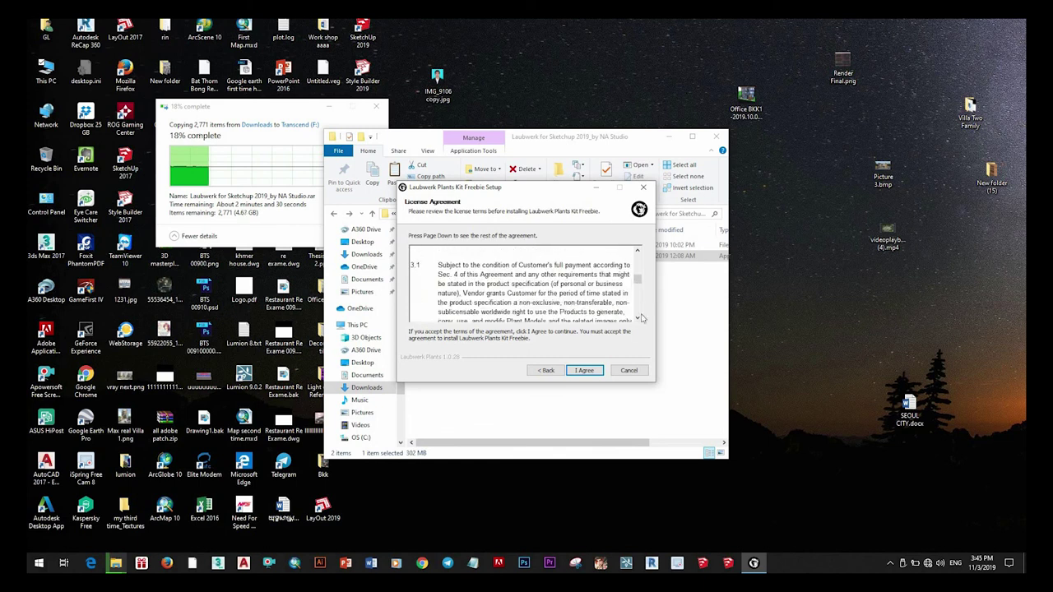
{"action": "scroll", "coordinate": [634, 312], "scroll_direction": "down", "scroll_amount": 3}
{"action": "scroll", "coordinate": [645, 342], "scroll_direction": "down", "scroll_amount": 2}
{"action": "left_click", "coordinate": [585, 371]}
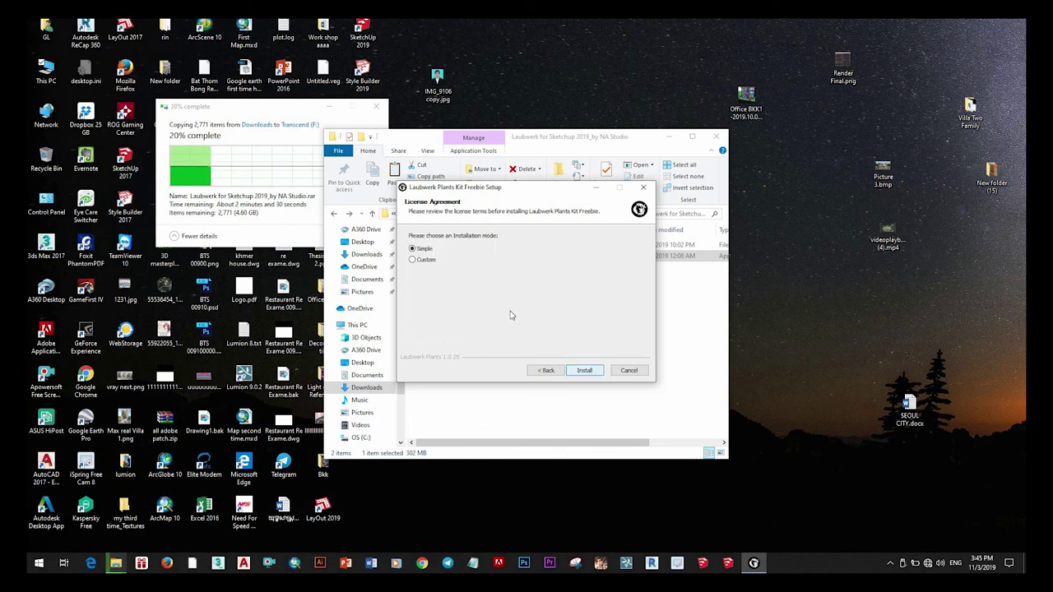
{"action": "left_click", "coordinate": [593, 371]}
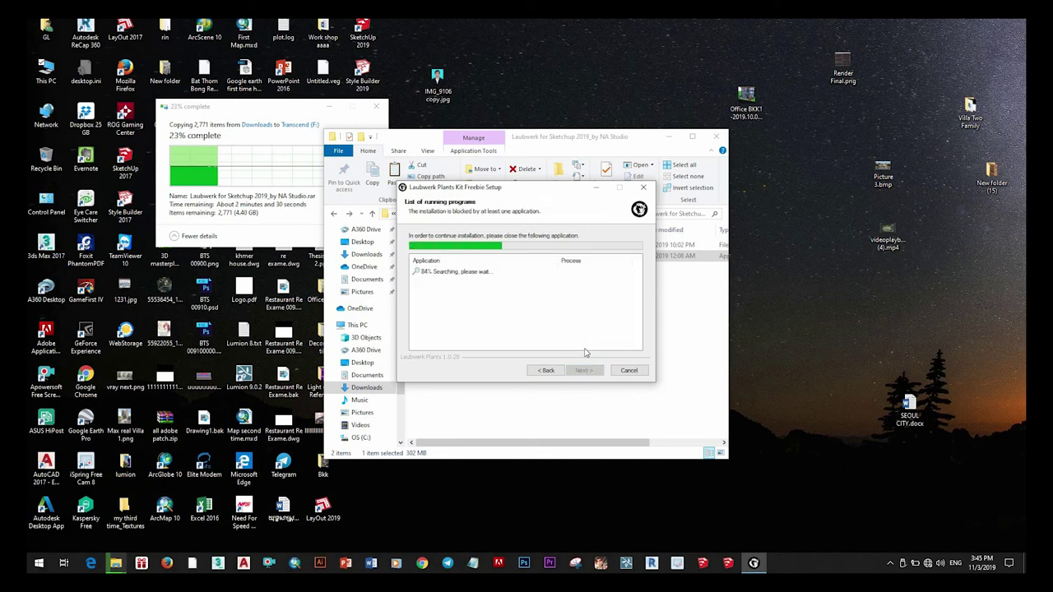
Step: Refresh the desktop repeatedly while the Plants Kit installation runs
{"action": "right_click", "coordinate": [766, 195]}
{"action": "left_click", "coordinate": [796, 224]}
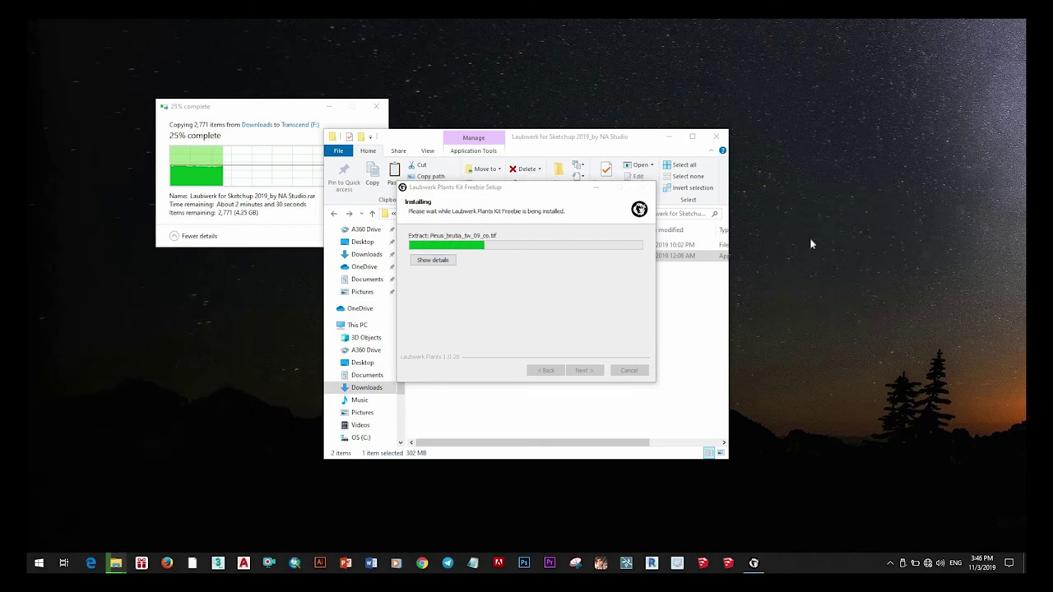
{"action": "right_click", "coordinate": [791, 212]}
{"action": "key", "text": "Return"}
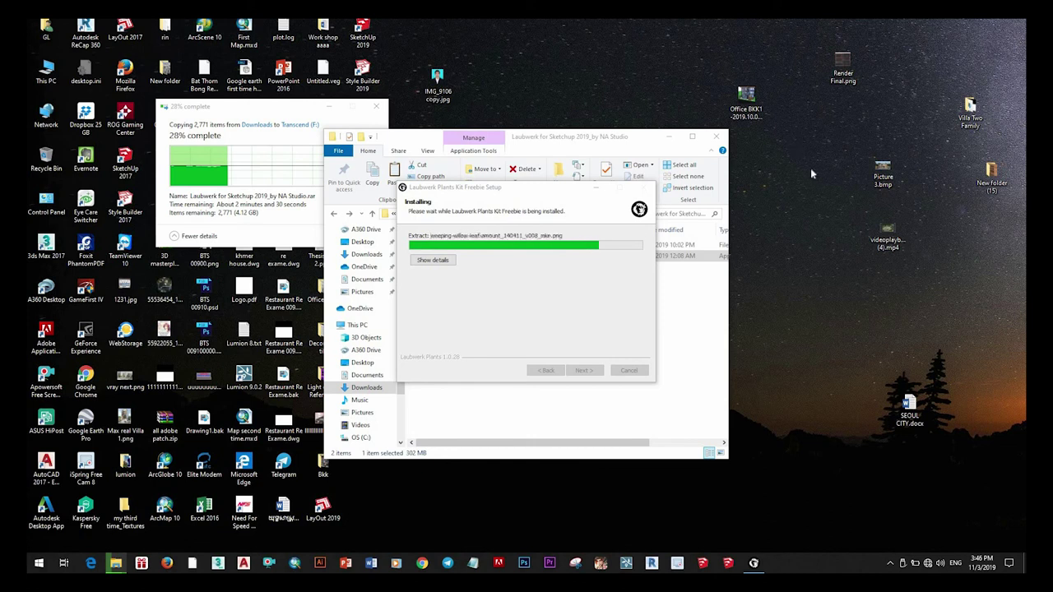
{"action": "right_click", "coordinate": [797, 141]}
{"action": "key", "text": "Return"}
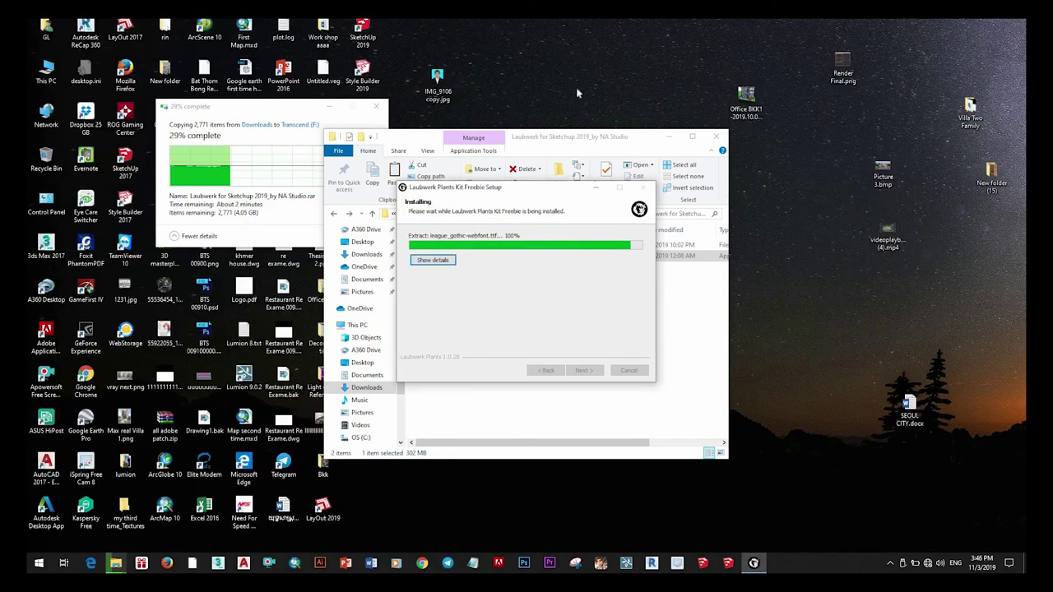
Step: Finish the setup wizard and scroll through the help page it opens
{"action": "left_click", "coordinate": [584, 370]}
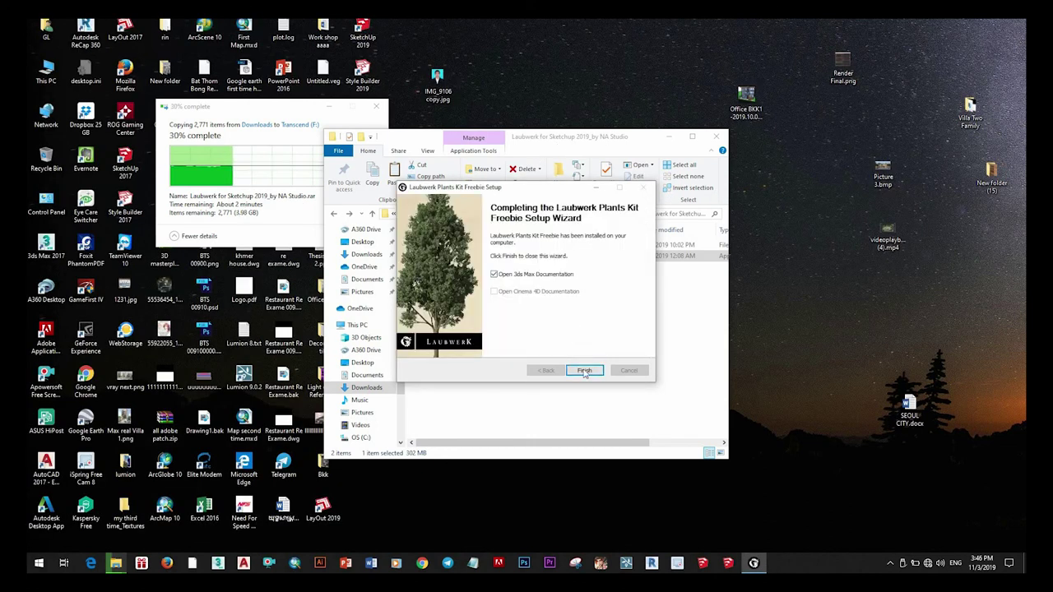
{"action": "left_click", "coordinate": [584, 371]}
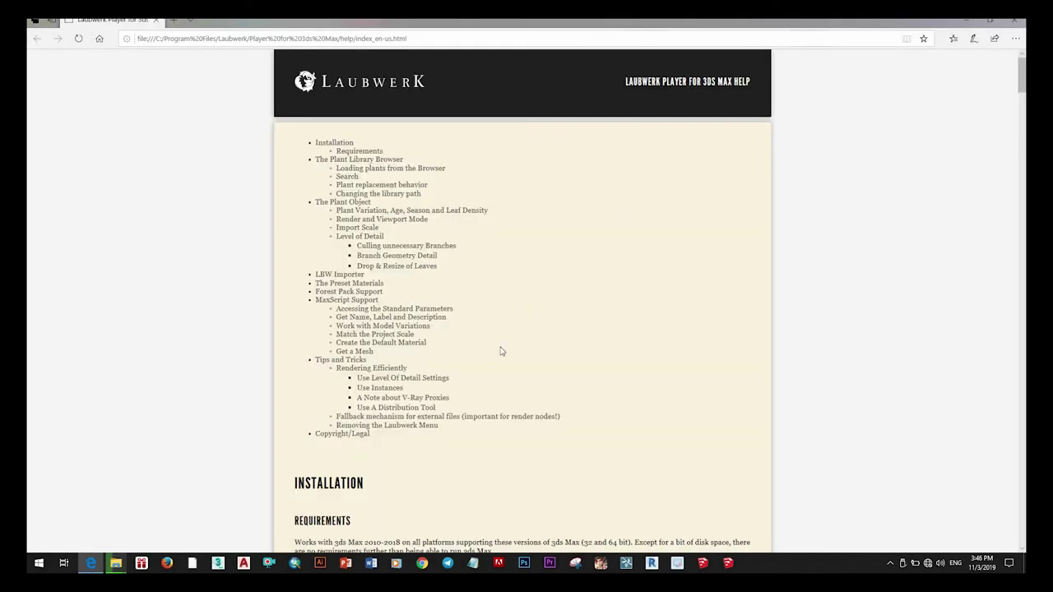
{"action": "scroll", "coordinate": [484, 361], "scroll_direction": "down", "scroll_amount": 10}
{"action": "scroll", "coordinate": [483, 353], "scroll_direction": "down", "scroll_amount": 10}
{"action": "scroll", "coordinate": [500, 329], "scroll_direction": "down", "scroll_amount": 10}
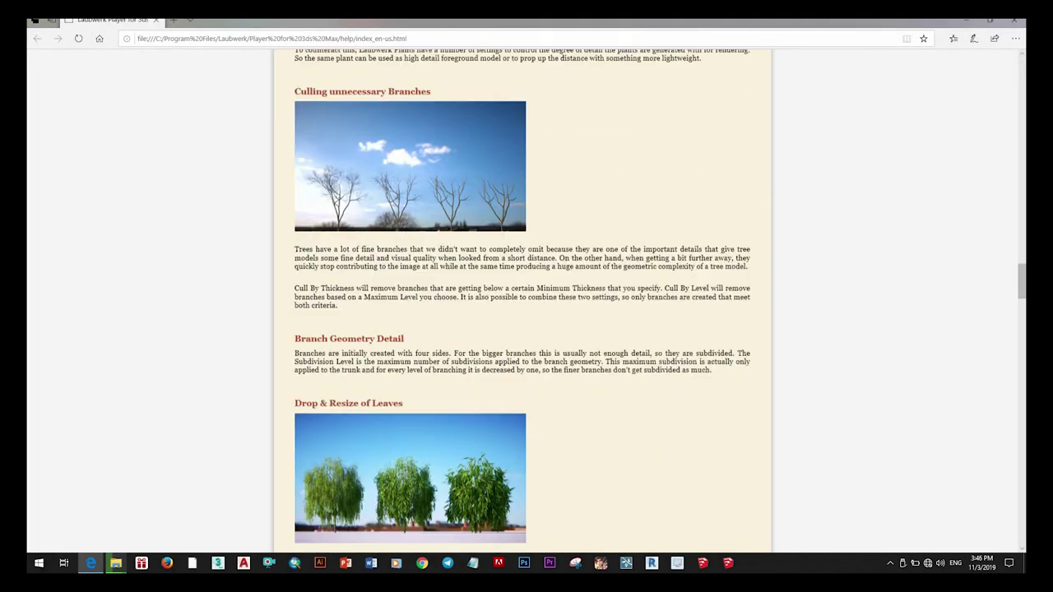
{"action": "scroll", "coordinate": [518, 316], "scroll_direction": "down", "scroll_amount": 5}
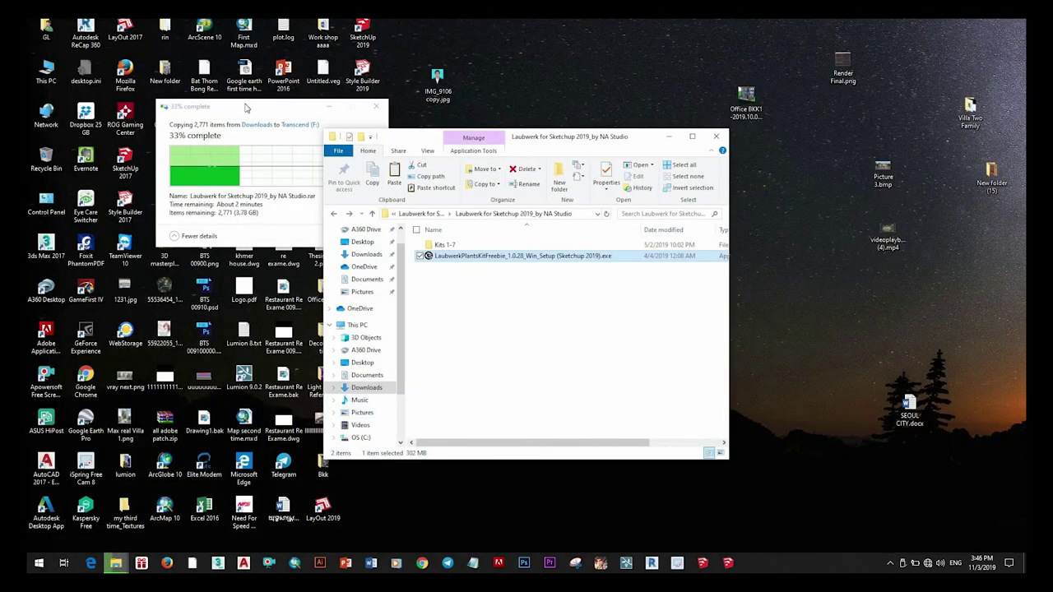
Step: Hide the copy progress window and move the Welcome window aside while the Untitled model loads
{"action": "left_click", "coordinate": [333, 108]}
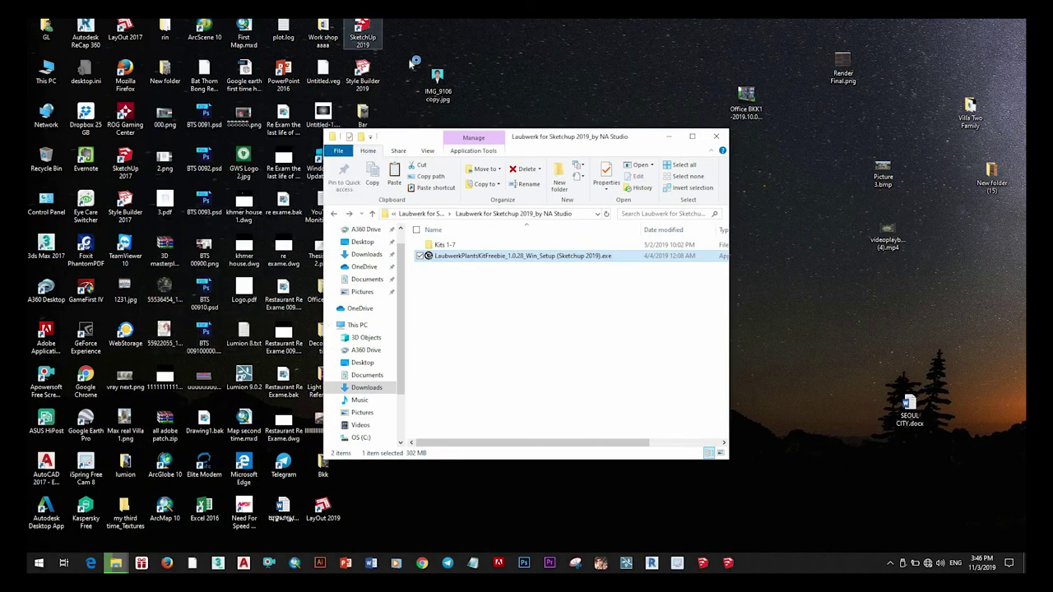
{"action": "right_click", "coordinate": [623, 19]}
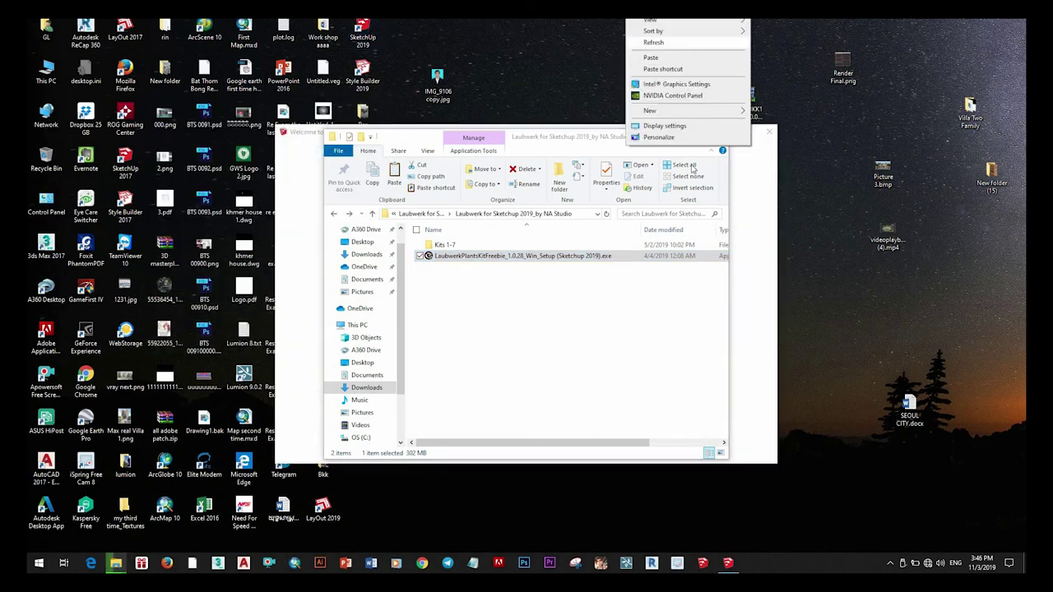
{"action": "left_click", "coordinate": [687, 57]}
{"action": "left_click_drag", "start_coordinate": [710, 140], "coordinate": [793, 69]}
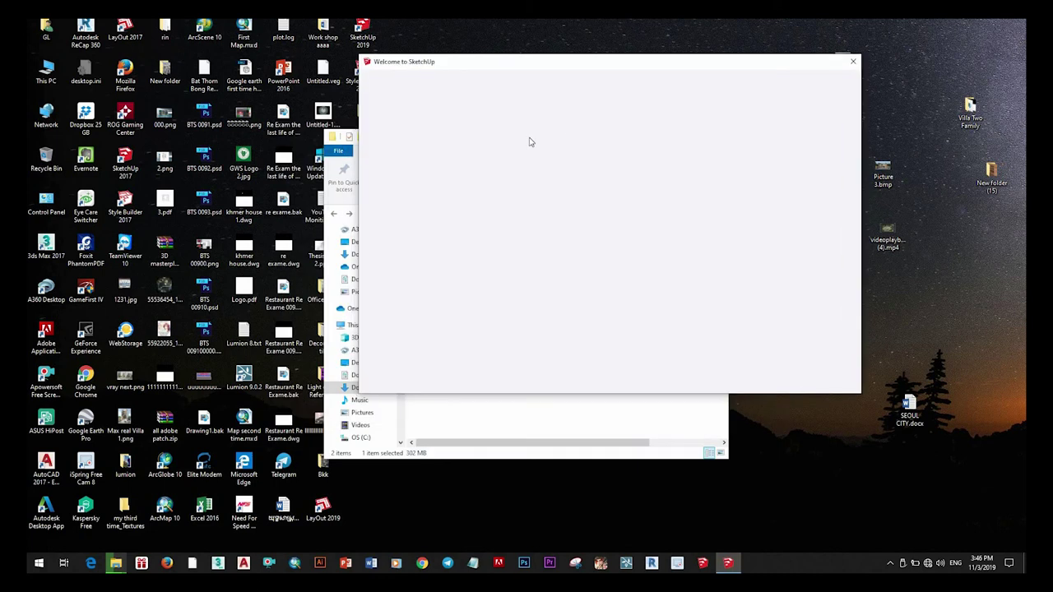
{"action": "right_click", "coordinate": [476, 33]}
{"action": "left_click", "coordinate": [493, 69]}
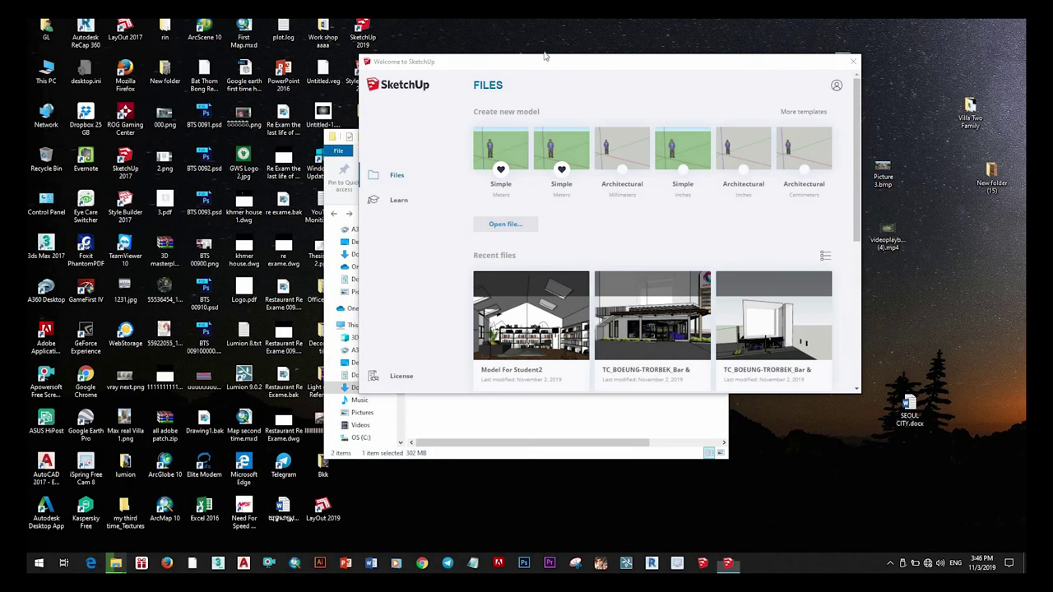
{"action": "right_click", "coordinate": [477, 21]}
{"action": "left_click", "coordinate": [498, 54]}
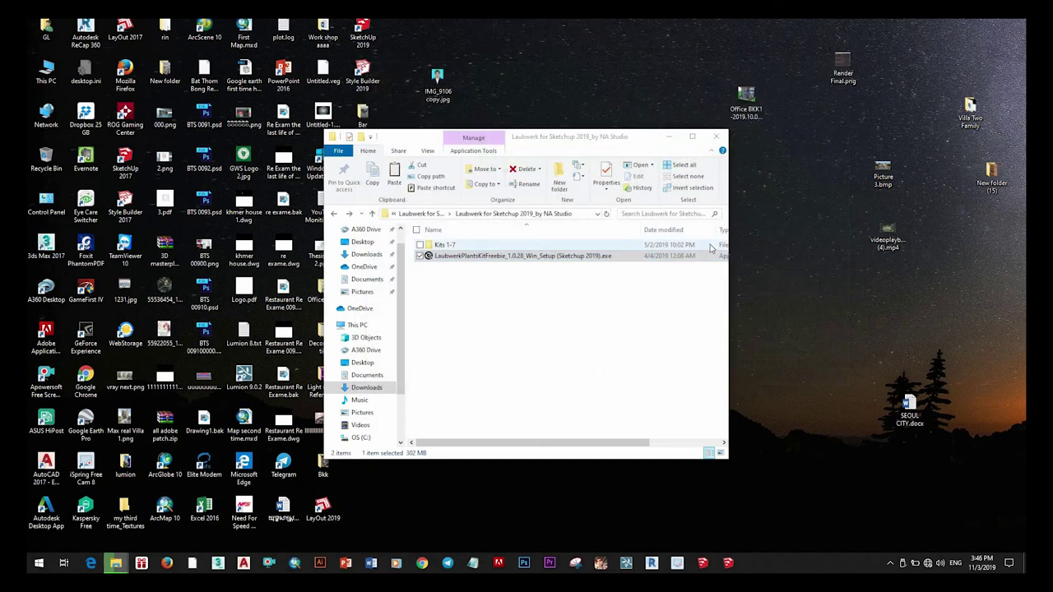
{"action": "right_click", "coordinate": [763, 178]}
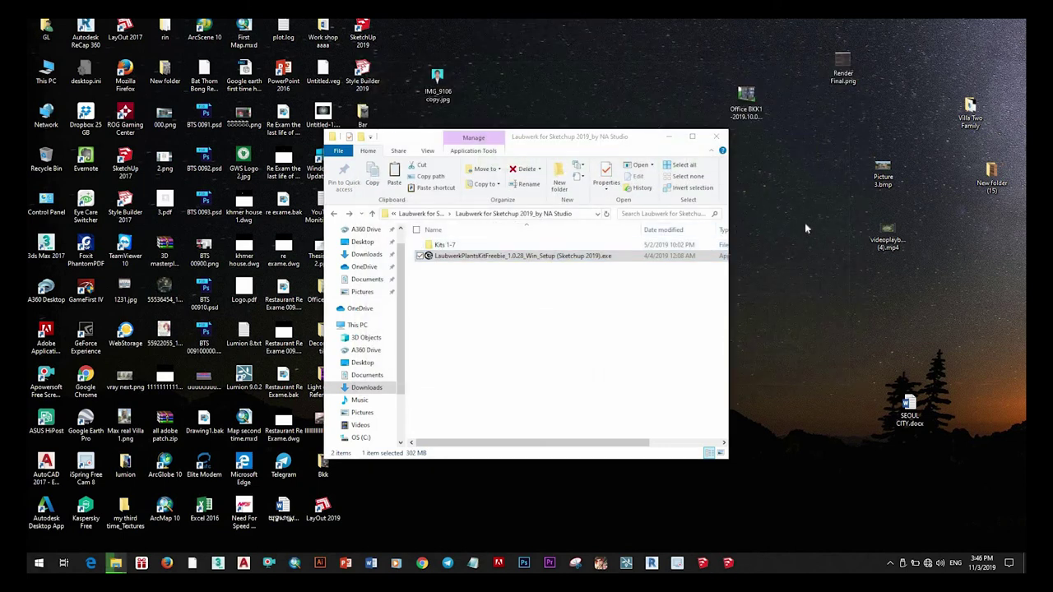
{"action": "left_click", "coordinate": [790, 208]}
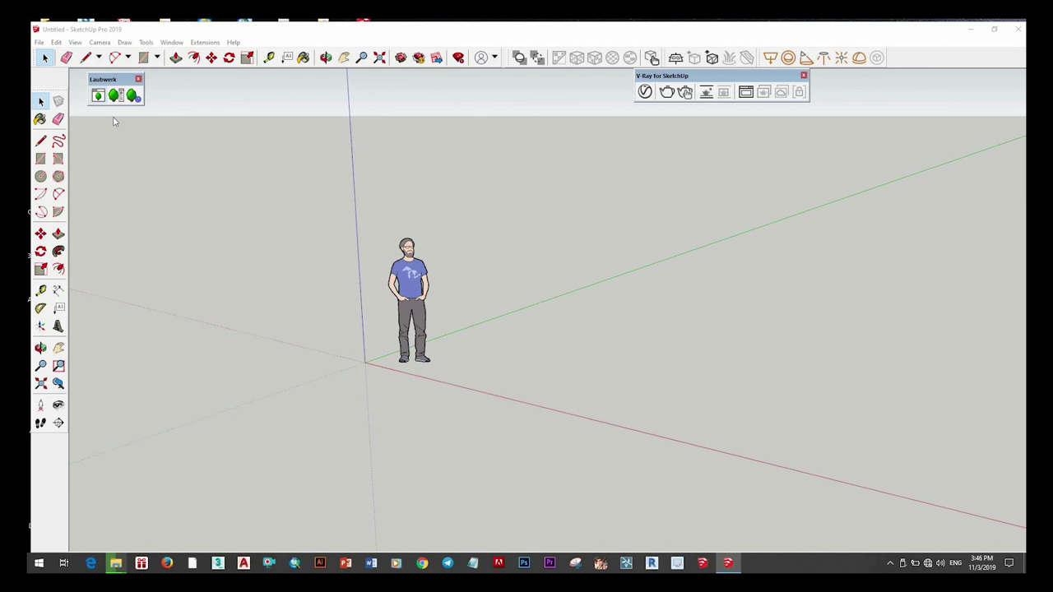
Step: Open the Laubwerk Browser, view the Turkish pine entry, close the browser, and quit SketchUp
{"action": "left_click", "coordinate": [98, 95]}
{"action": "scroll", "coordinate": [569, 263], "scroll_direction": "down", "scroll_amount": 2}
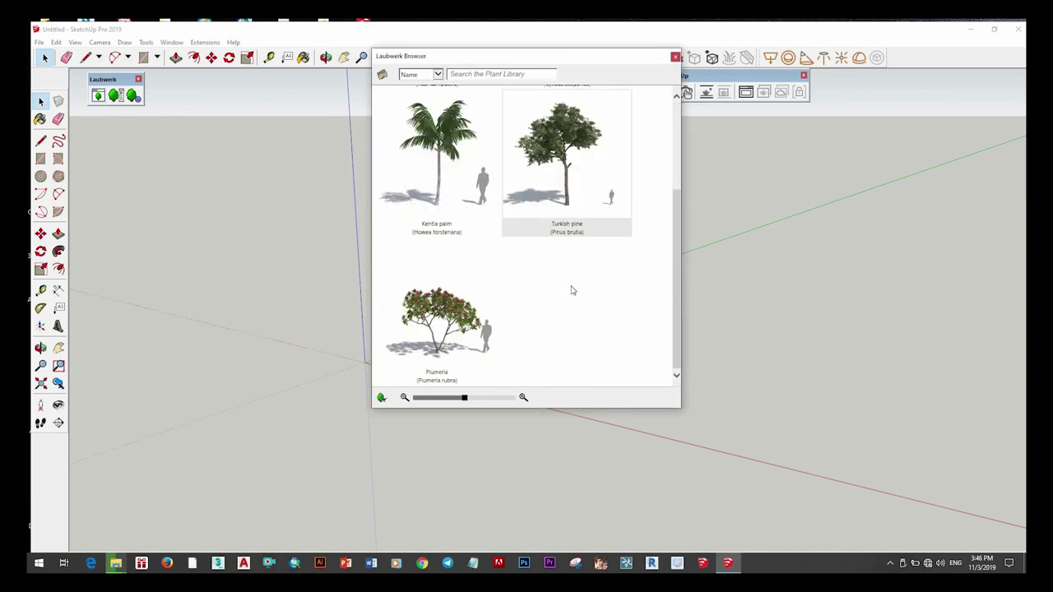
{"action": "scroll", "coordinate": [560, 324], "scroll_direction": "up", "scroll_amount": 2}
{"action": "left_click", "coordinate": [564, 312]}
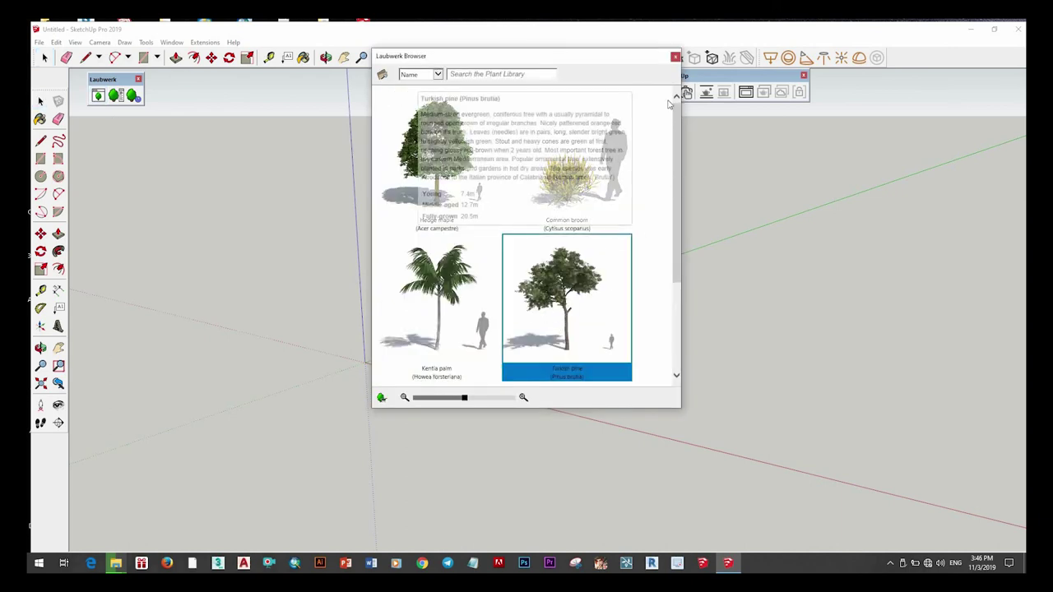
{"action": "left_click", "coordinate": [676, 56]}
{"action": "left_click", "coordinate": [1017, 30]}
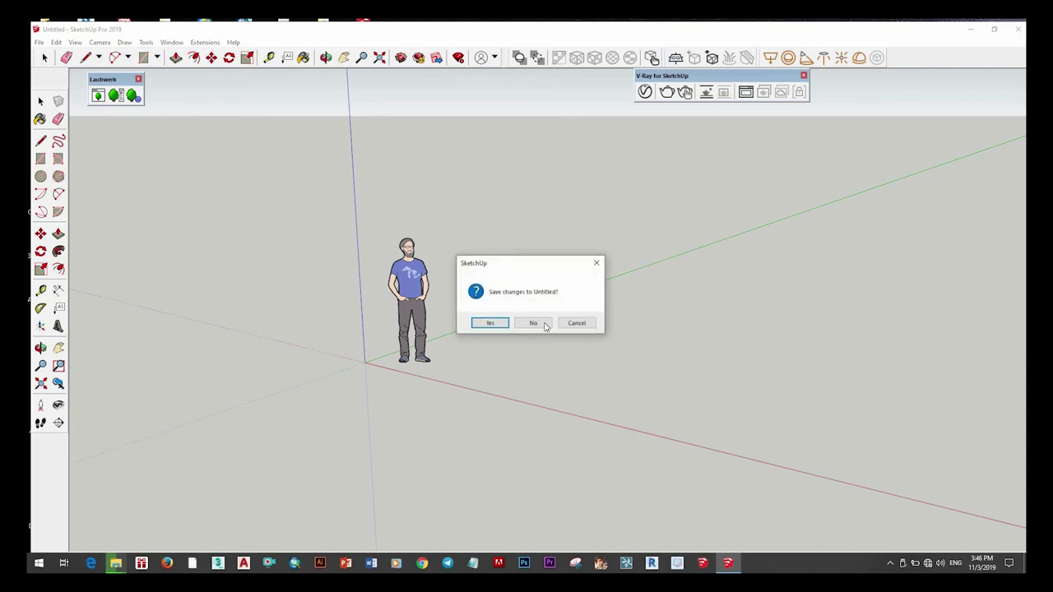
Step: Decline saving the model, copy all 45 plant folders in Kits 1-7, then open This PC
{"action": "key", "text": "n"}
{"action": "double_click", "coordinate": [461, 245]}
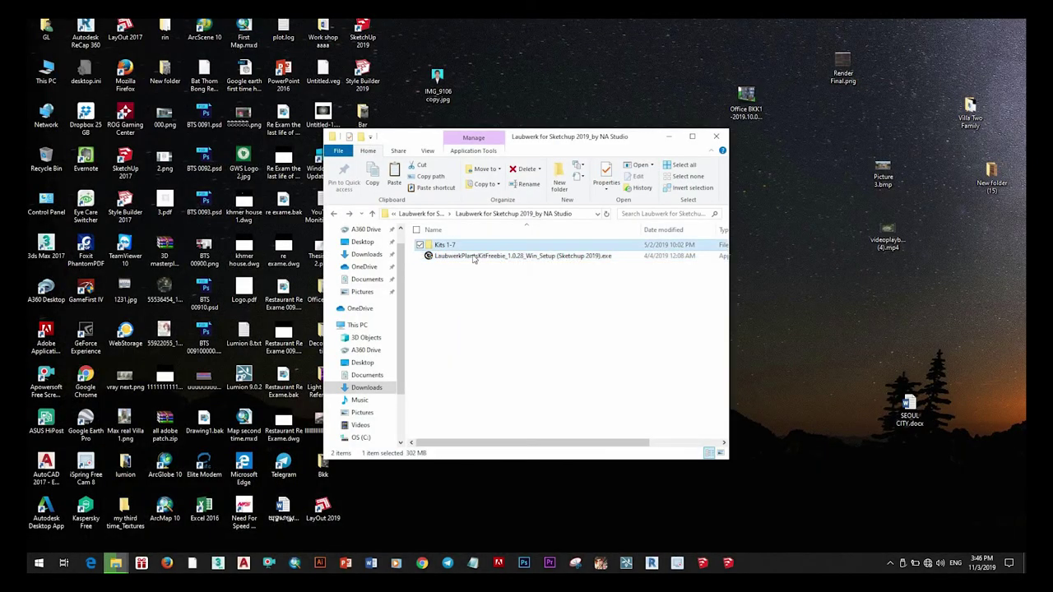
{"action": "left_click", "coordinate": [445, 246]}
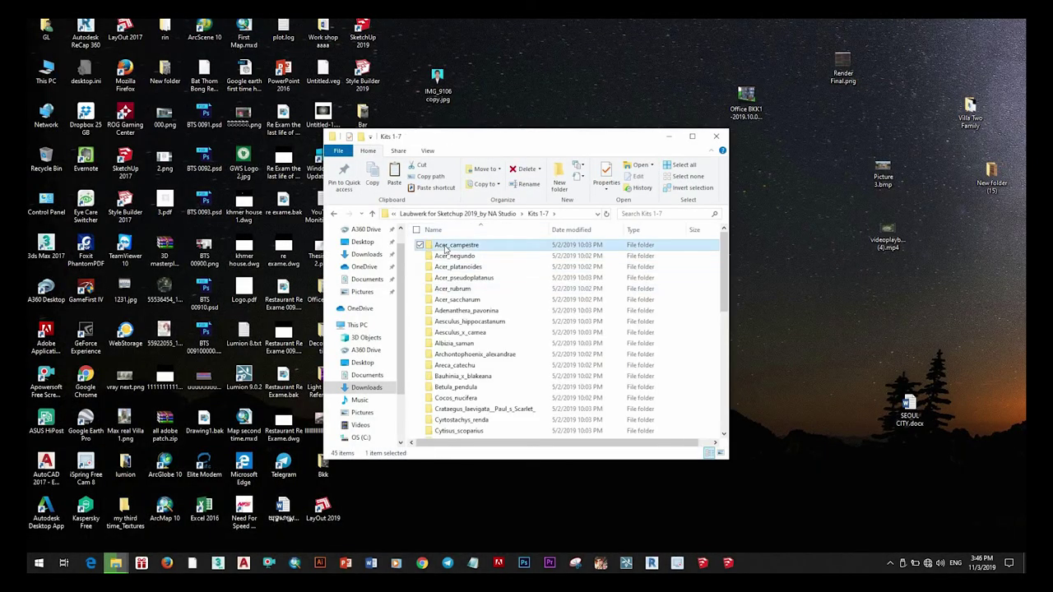
{"action": "key", "text": "ctrl+a"}
{"action": "key", "text": "shift+F10"}
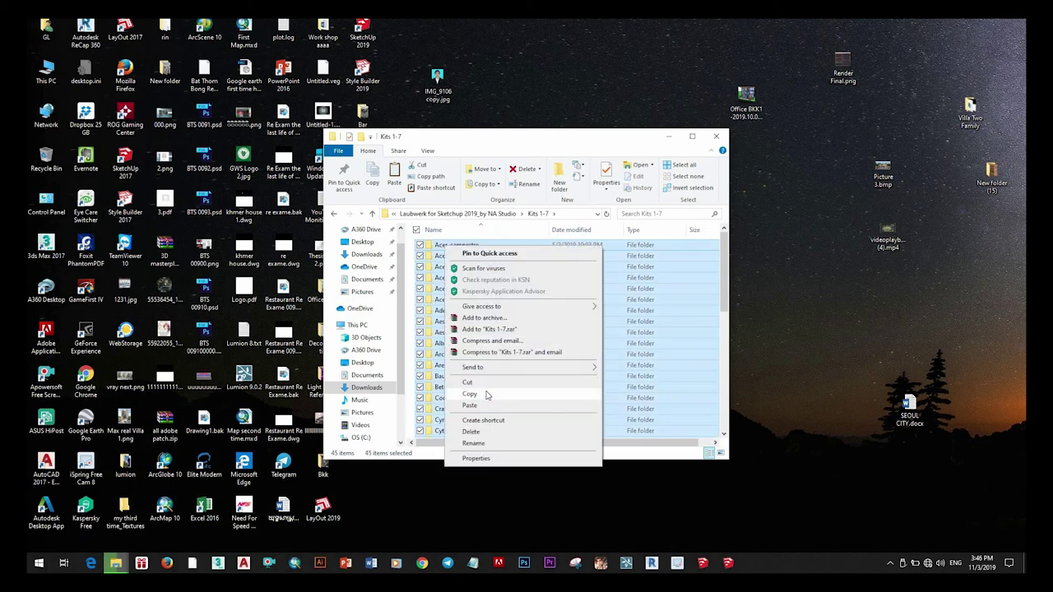
{"action": "left_click", "coordinate": [468, 394]}
{"action": "double_click", "coordinate": [46, 70]}
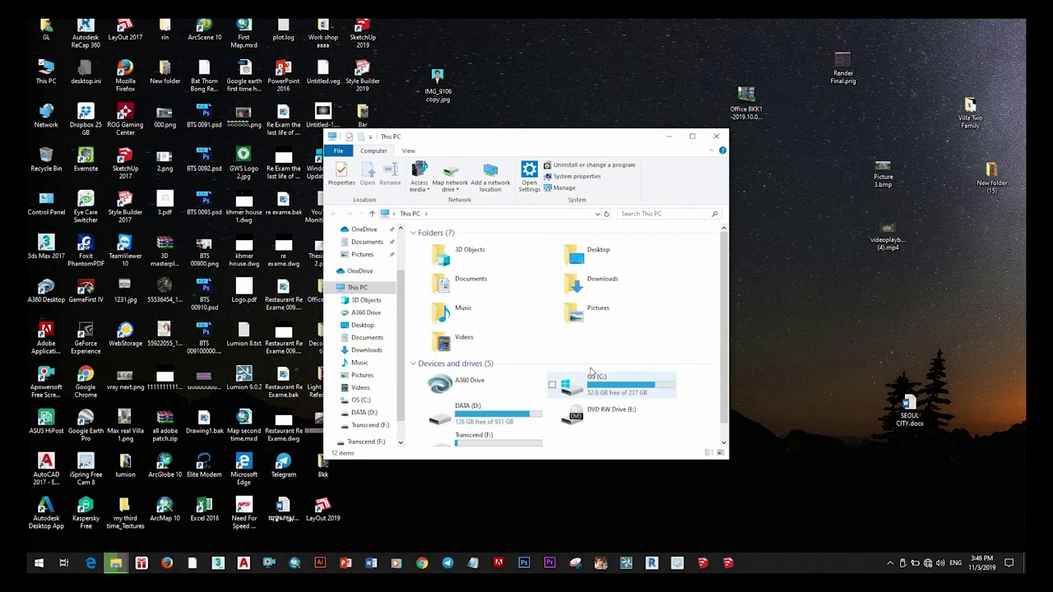
Step: Open the Program Files folder on the OS (C:) drive
{"action": "double_click", "coordinate": [597, 386]}
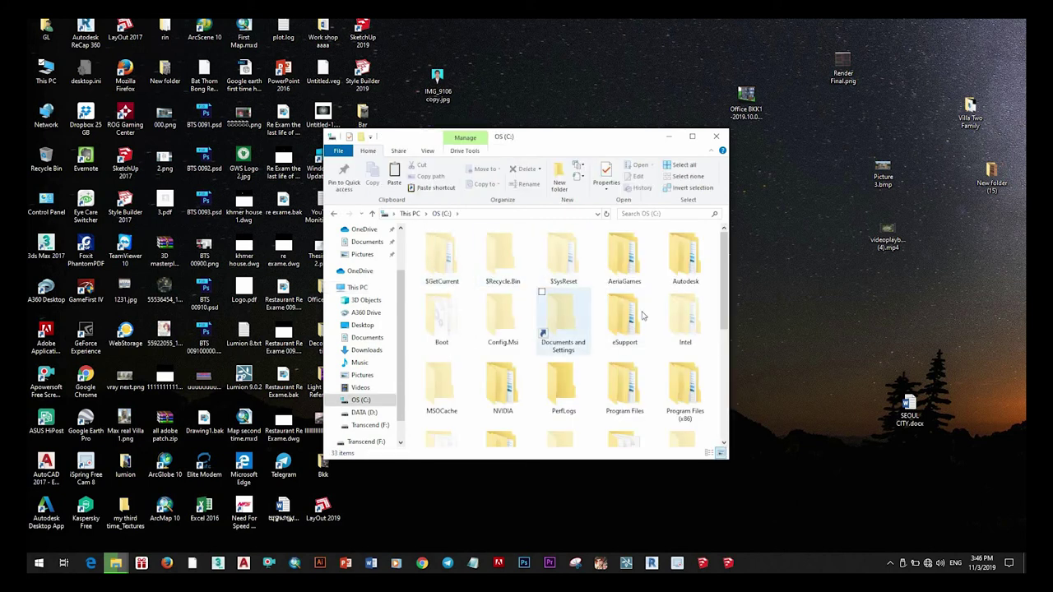
{"action": "scroll", "coordinate": [647, 316], "scroll_direction": "down", "scroll_amount": 2}
{"action": "scroll", "coordinate": [647, 316], "scroll_direction": "down", "scroll_amount": 2}
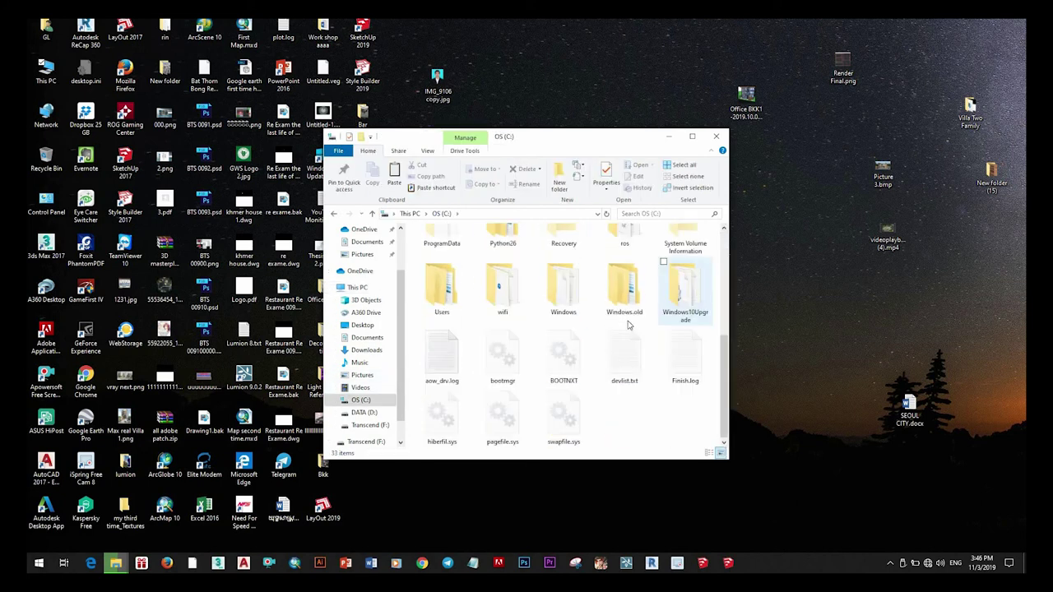
{"action": "scroll", "coordinate": [650, 316], "scroll_direction": "up", "scroll_amount": 5}
{"action": "double_click", "coordinate": [625, 253]}
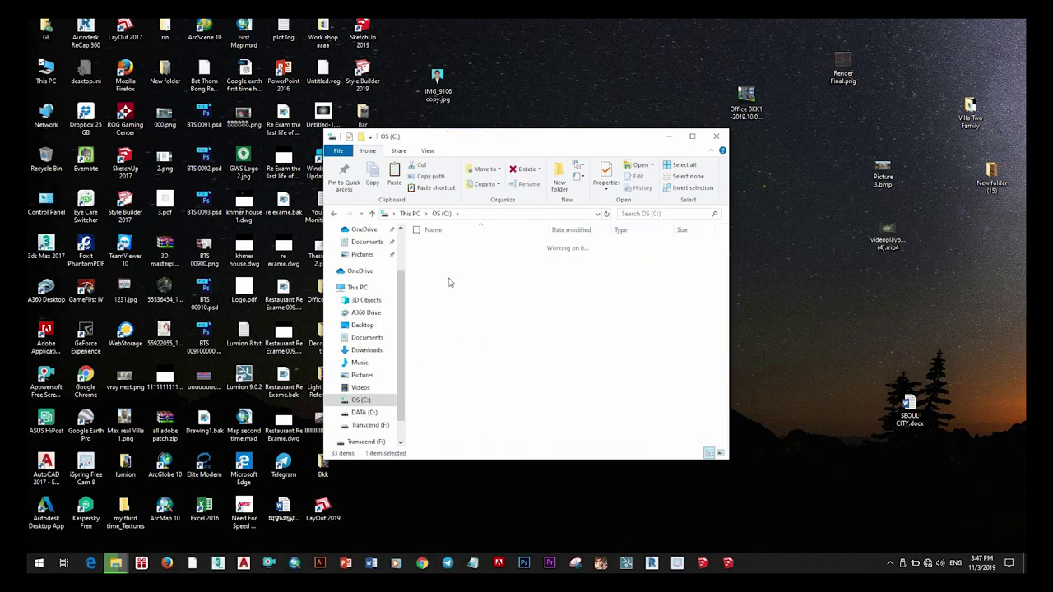
Step: Browse Chaos Group > V-Ray > V-Ray for SketchUp down to the vrayappsdk folder and back
{"action": "double_click", "coordinate": [460, 278]}
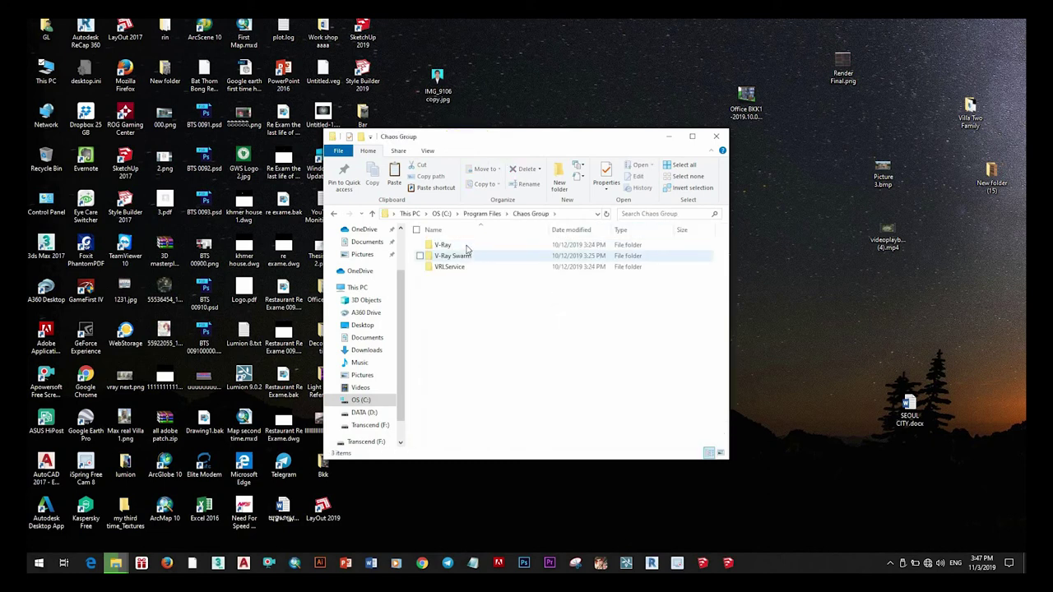
{"action": "double_click", "coordinate": [467, 249]}
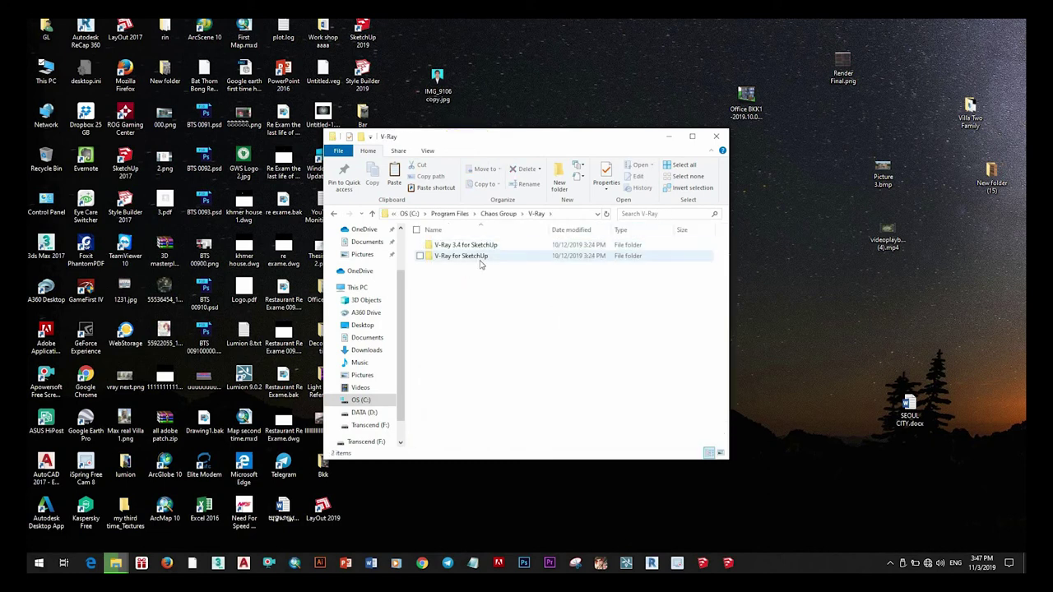
{"action": "left_click", "coordinate": [481, 261]}
{"action": "double_click", "coordinate": [481, 260]}
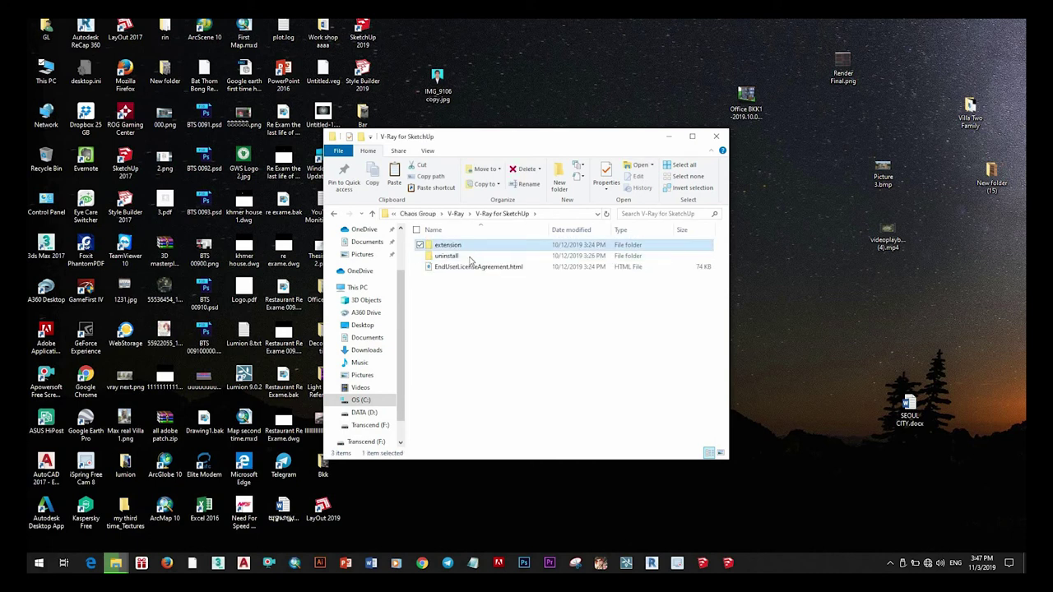
{"action": "double_click", "coordinate": [466, 247]}
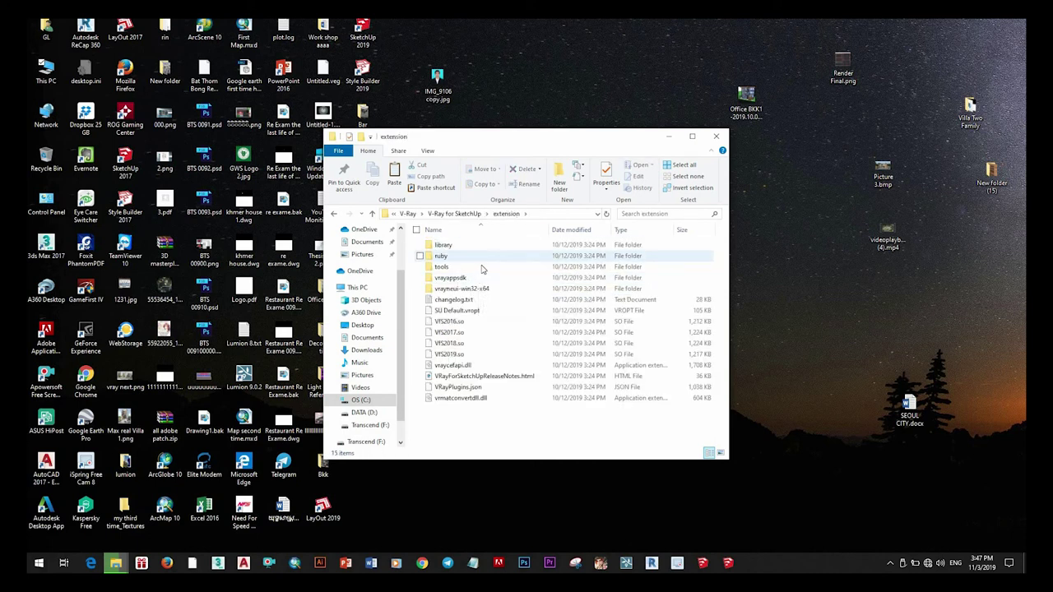
{"action": "double_click", "coordinate": [474, 277]}
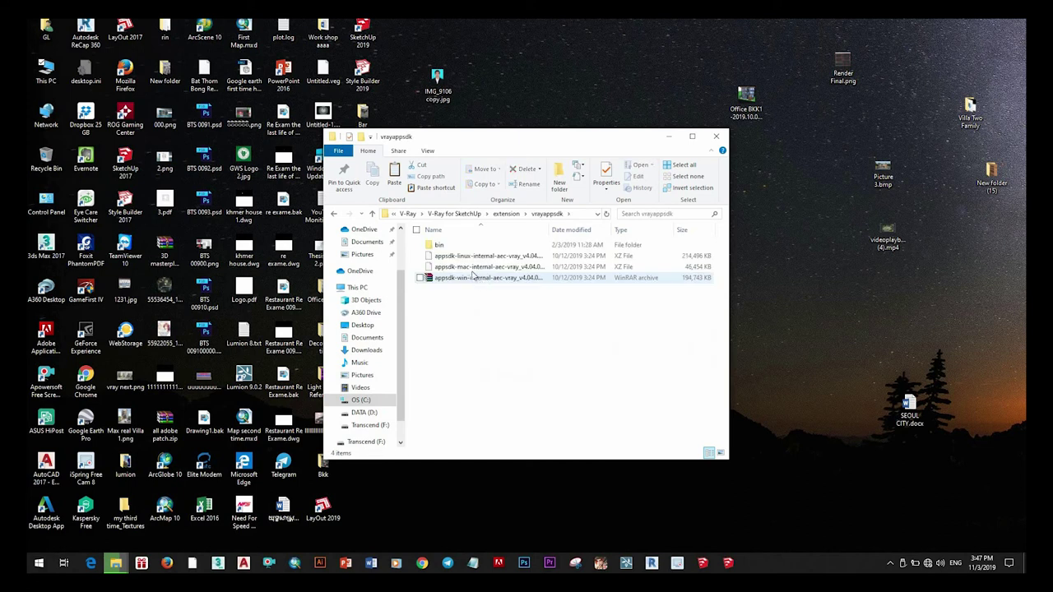
{"action": "key", "text": "alt+Up"}
{"action": "key", "text": "alt+Up"}
{"action": "key", "text": "alt+Up"}
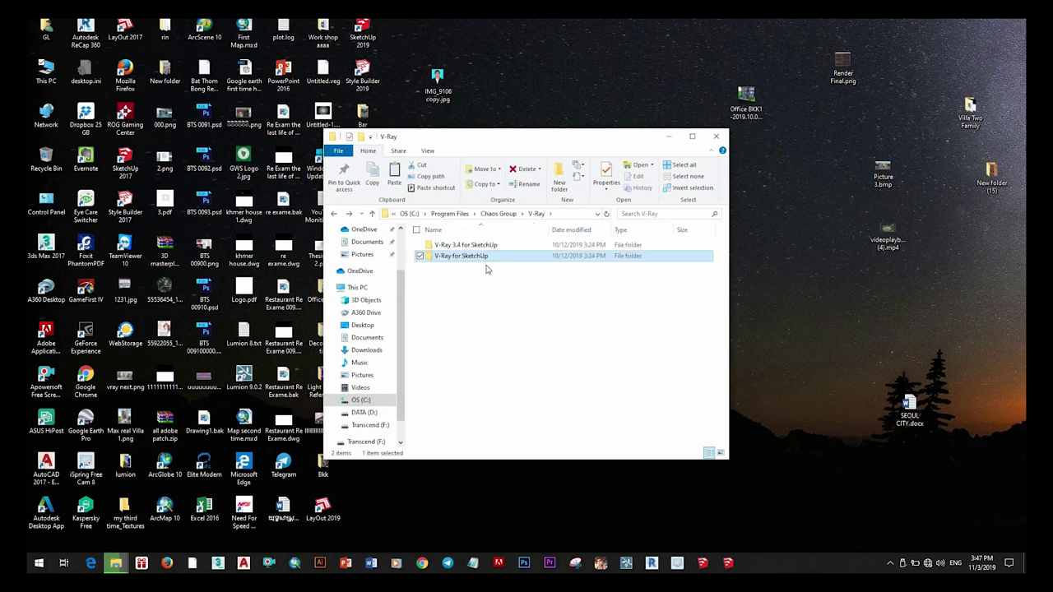
{"action": "key", "text": "alt+Up"}
{"action": "key", "text": "alt+Up"}
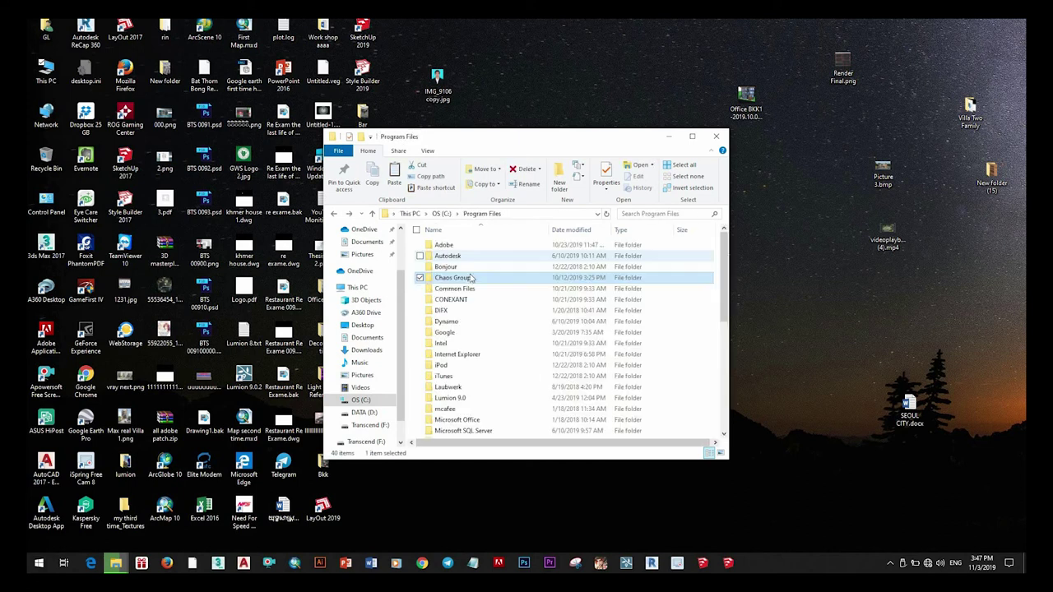
{"action": "key", "text": "Return"}
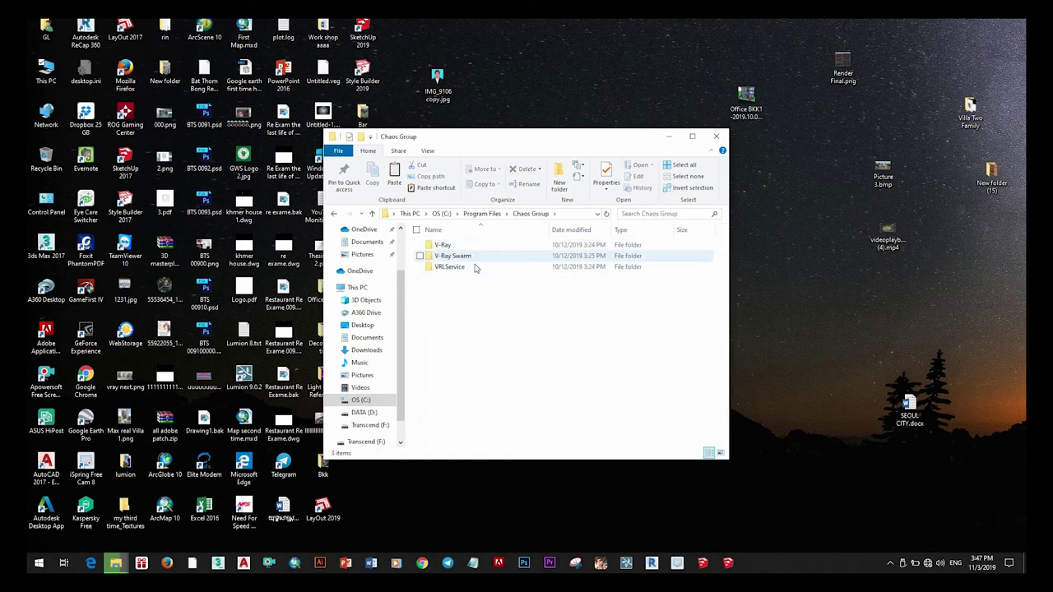
Step: Look inside the V-Ray, VRLService and V-Ray Swarm folders, then return to Program Files
{"action": "double_click", "coordinate": [474, 249]}
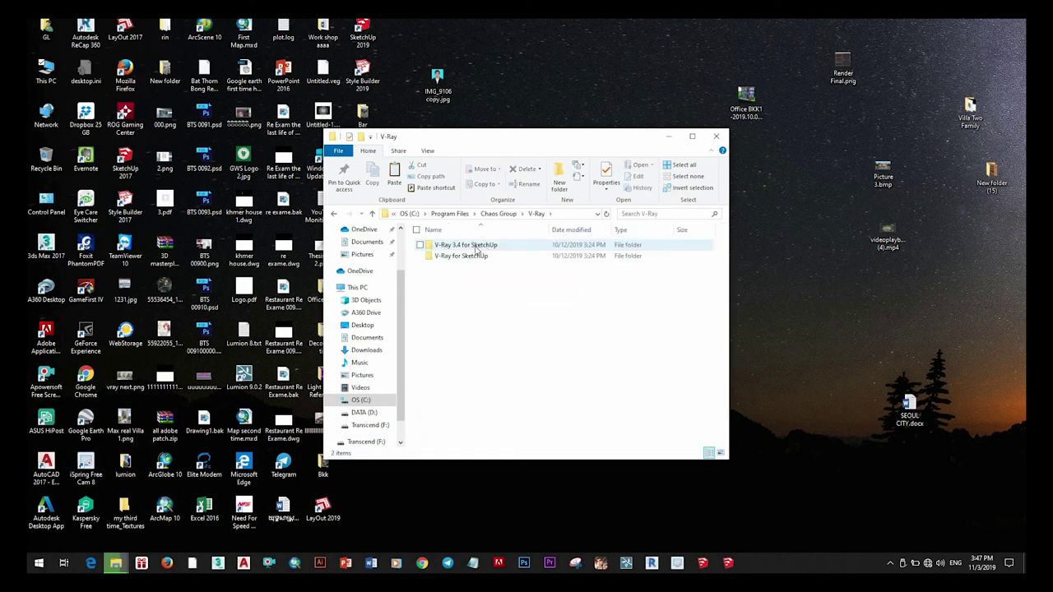
{"action": "key", "text": "alt+Left"}
{"action": "double_click", "coordinate": [469, 269]}
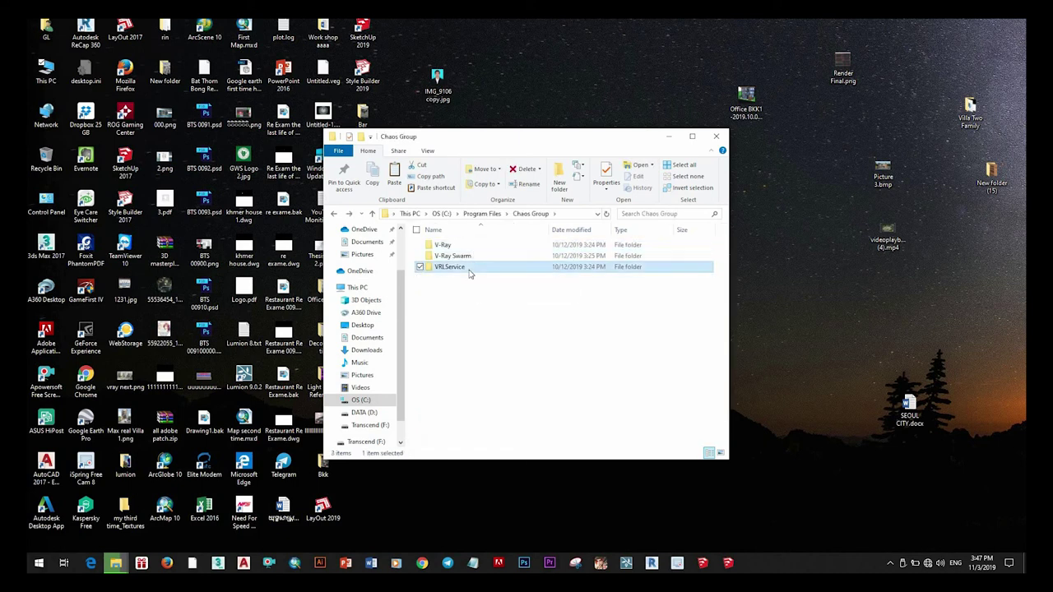
{"action": "key", "text": "alt+Left"}
{"action": "double_click", "coordinate": [469, 255]}
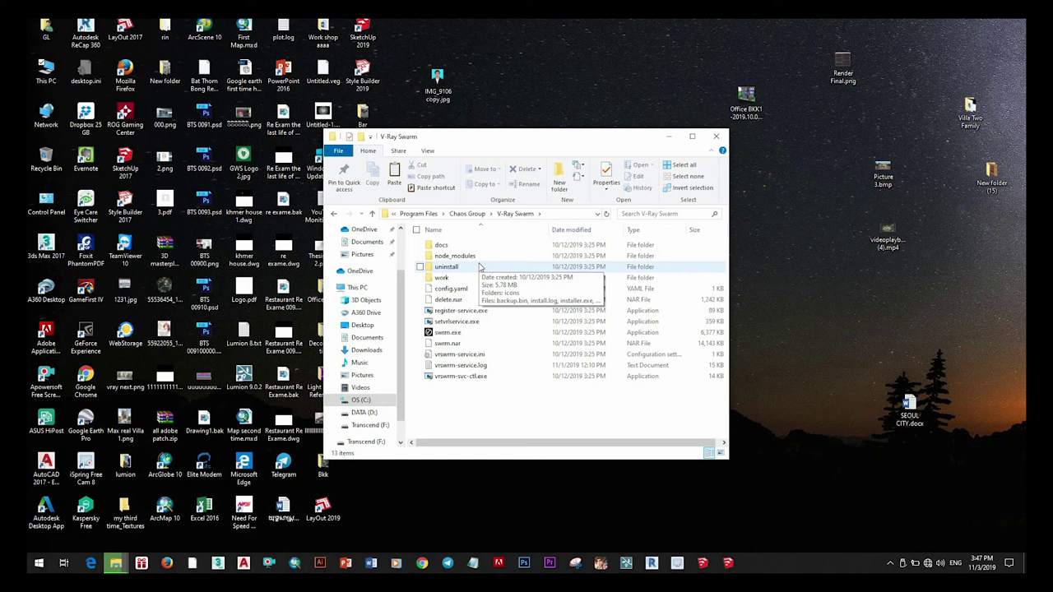
{"action": "key", "text": "alt+Left"}
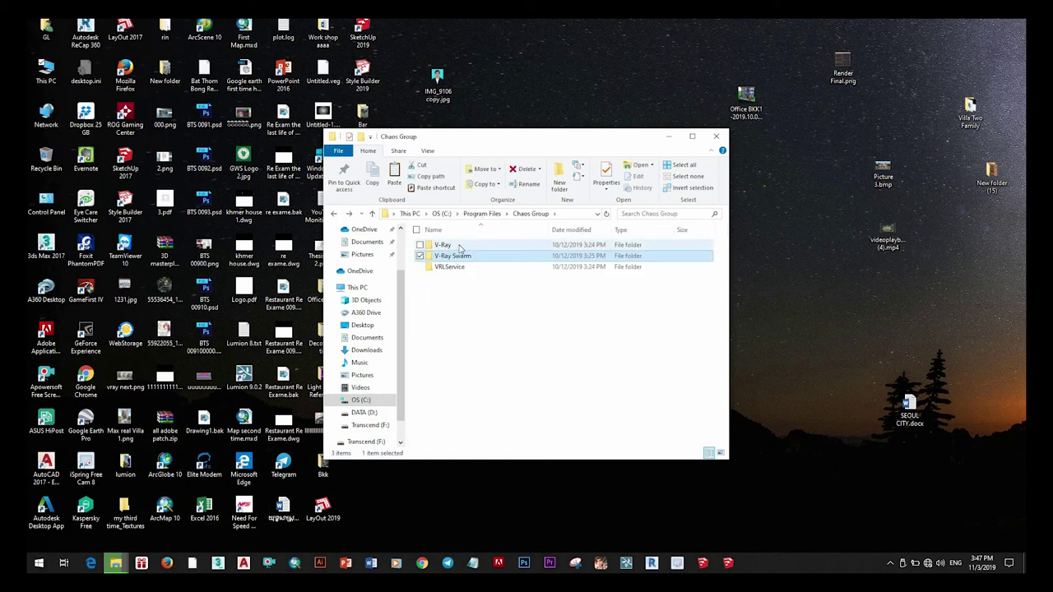
{"action": "key", "text": "alt+Left"}
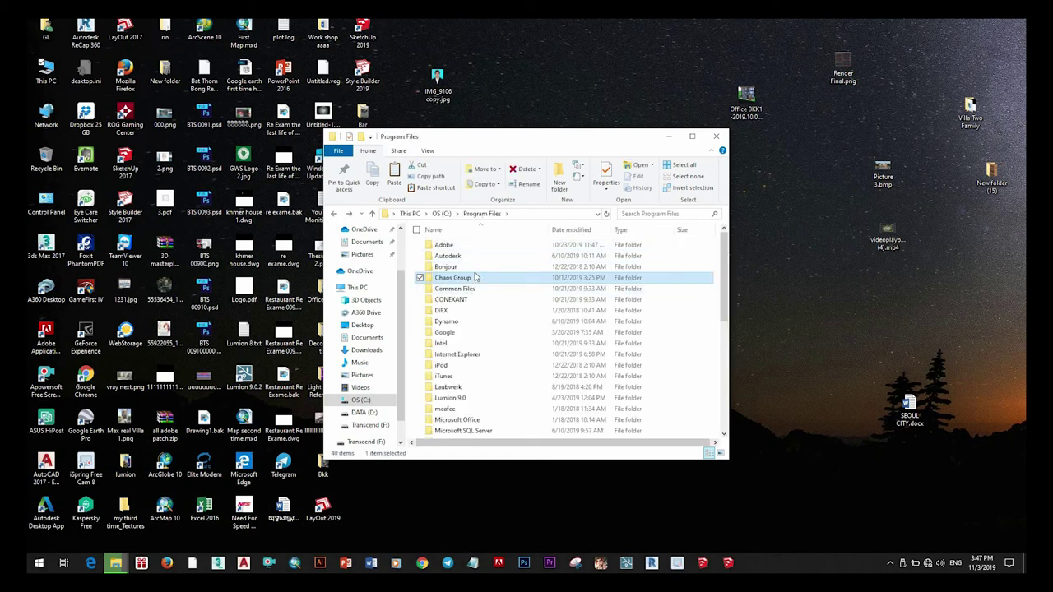
{"action": "double_click", "coordinate": [474, 277]}
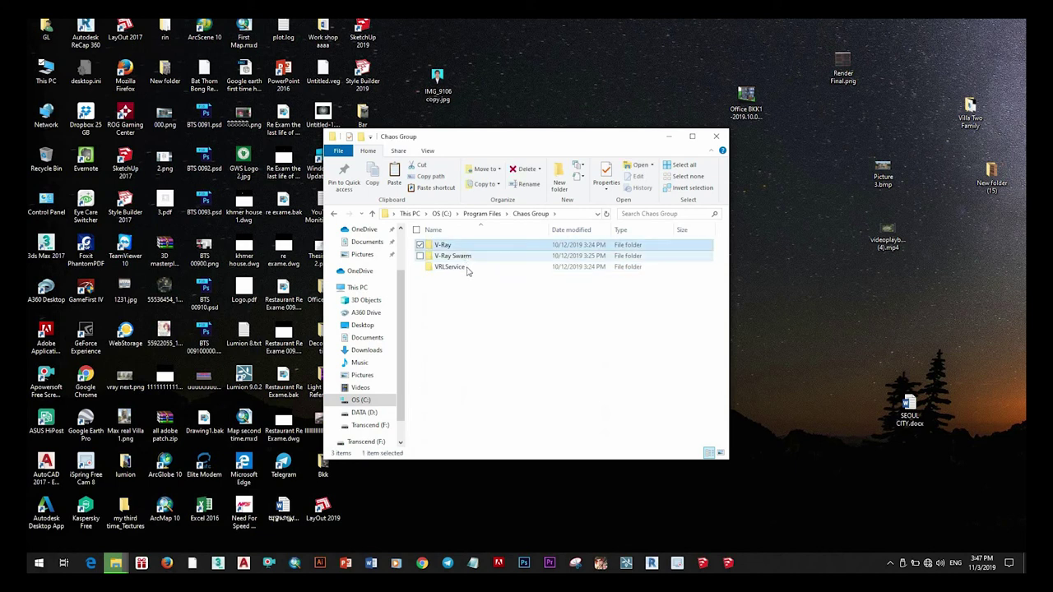
{"action": "key", "text": "alt+Left"}
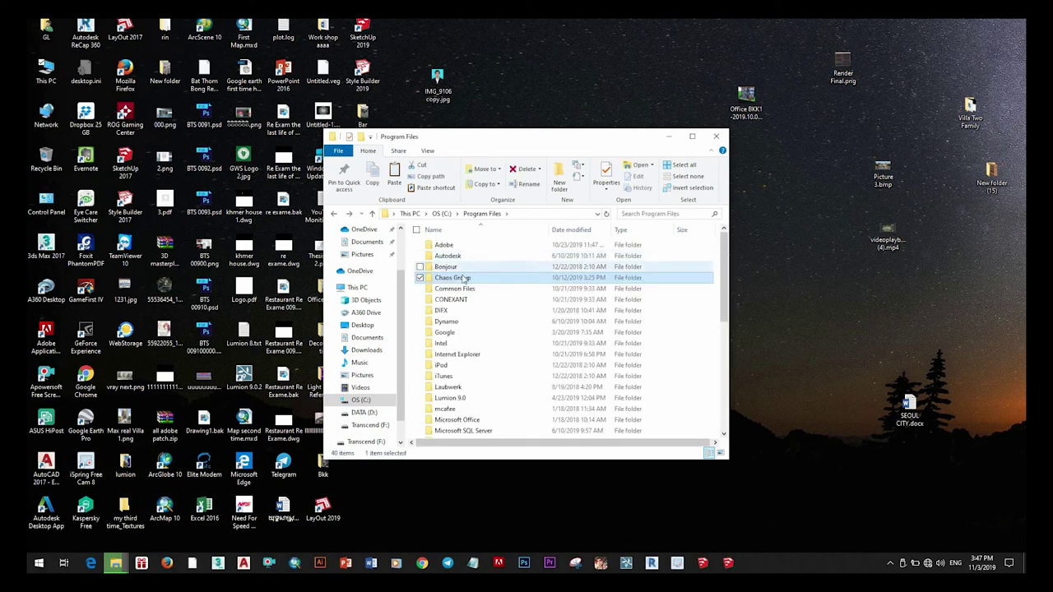
Step: Inspect SketchUp > SketchUp 2019, including ShippedClassifications, then go back to Program Files
{"action": "scroll", "coordinate": [462, 386], "scroll_direction": "down", "scroll_amount": 5}
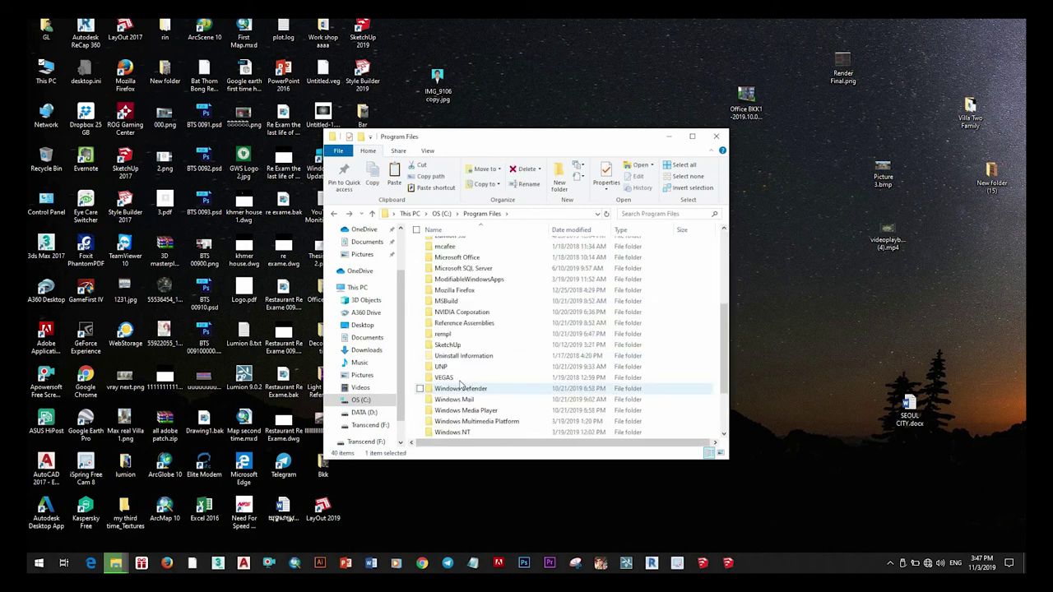
{"action": "scroll", "coordinate": [462, 382], "scroll_direction": "down", "scroll_amount": 1}
{"action": "left_click", "coordinate": [465, 311]}
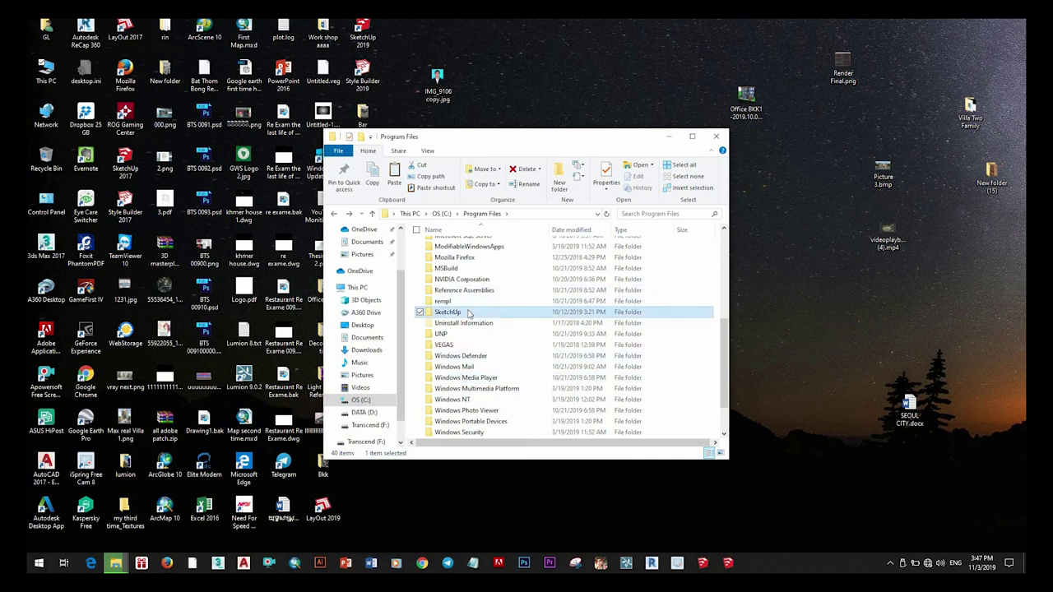
{"action": "key", "text": "Return"}
{"action": "double_click", "coordinate": [458, 255]}
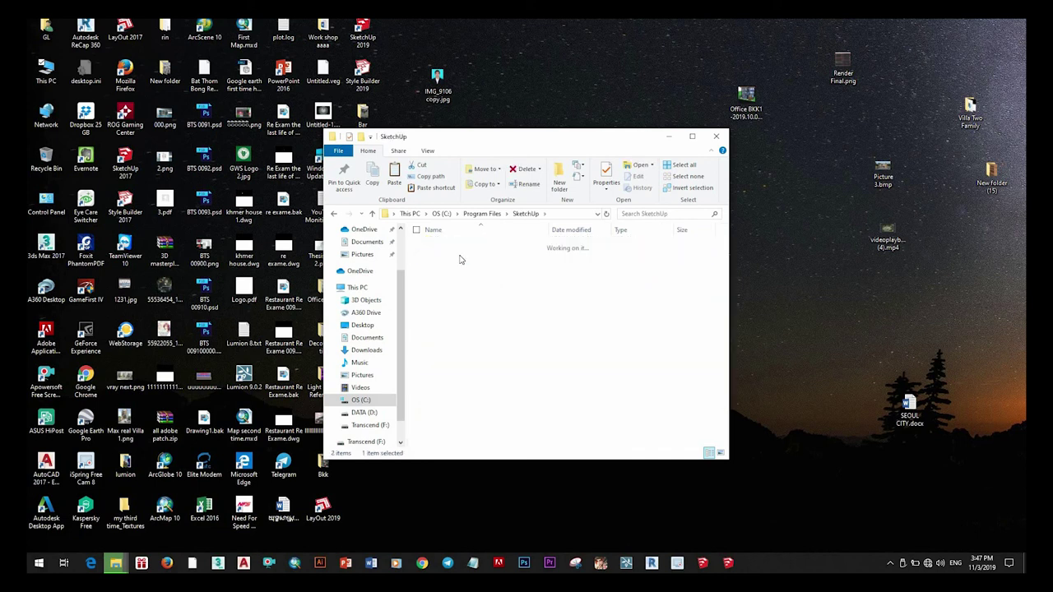
{"action": "left_click", "coordinate": [467, 333]}
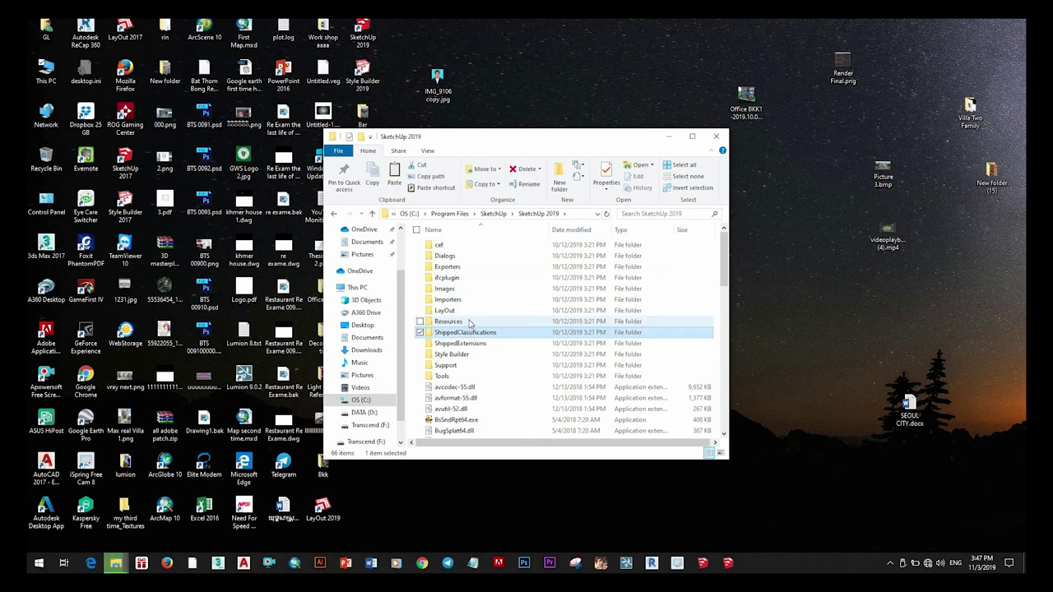
{"action": "key", "text": "BackSpace"}
{"action": "key", "text": "BackSpace"}
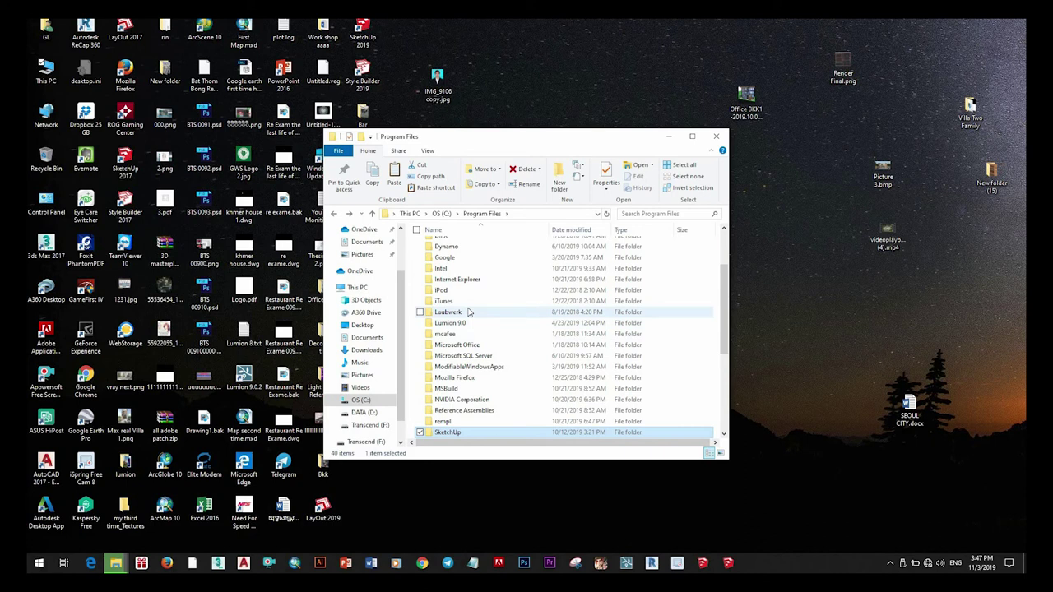
Step: Paste the copied plant kit folders into Program Files\Laubwerk\Plants
{"action": "left_click", "coordinate": [465, 313]}
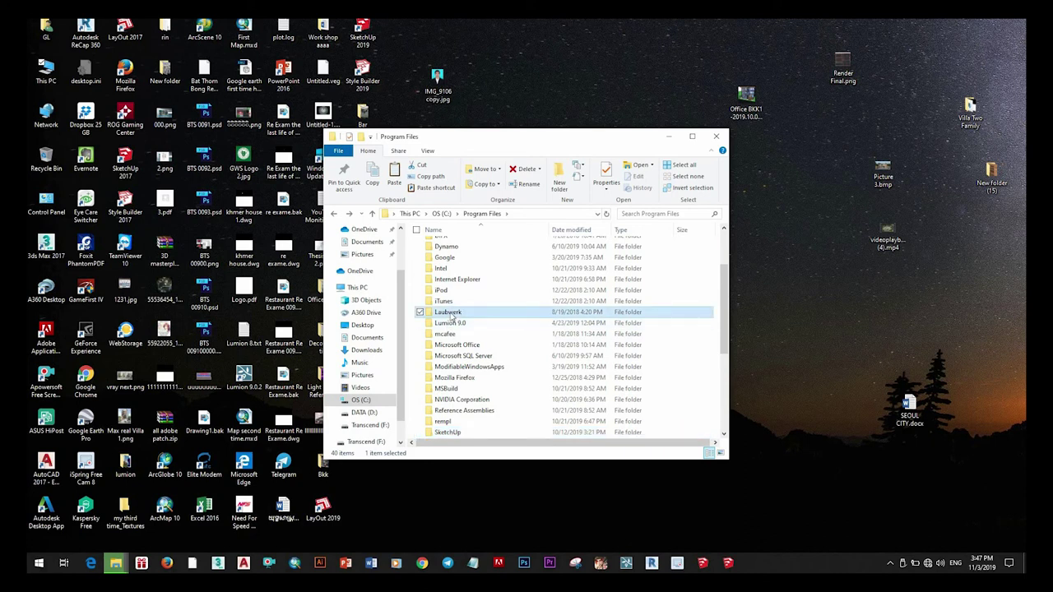
{"action": "double_click", "coordinate": [450, 316]}
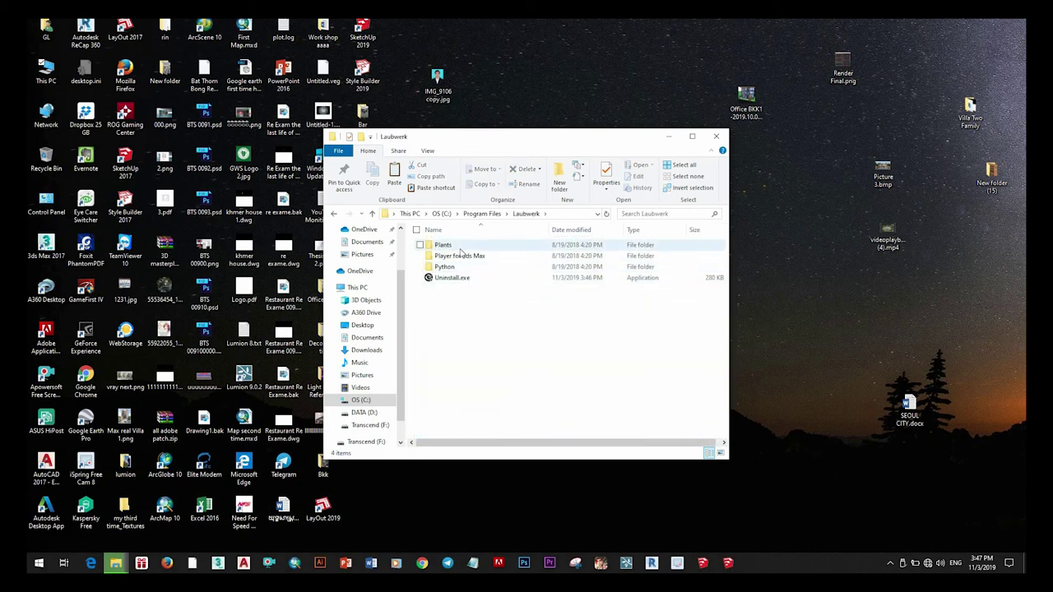
{"action": "key", "text": "Return"}
{"action": "right_click", "coordinate": [607, 339]}
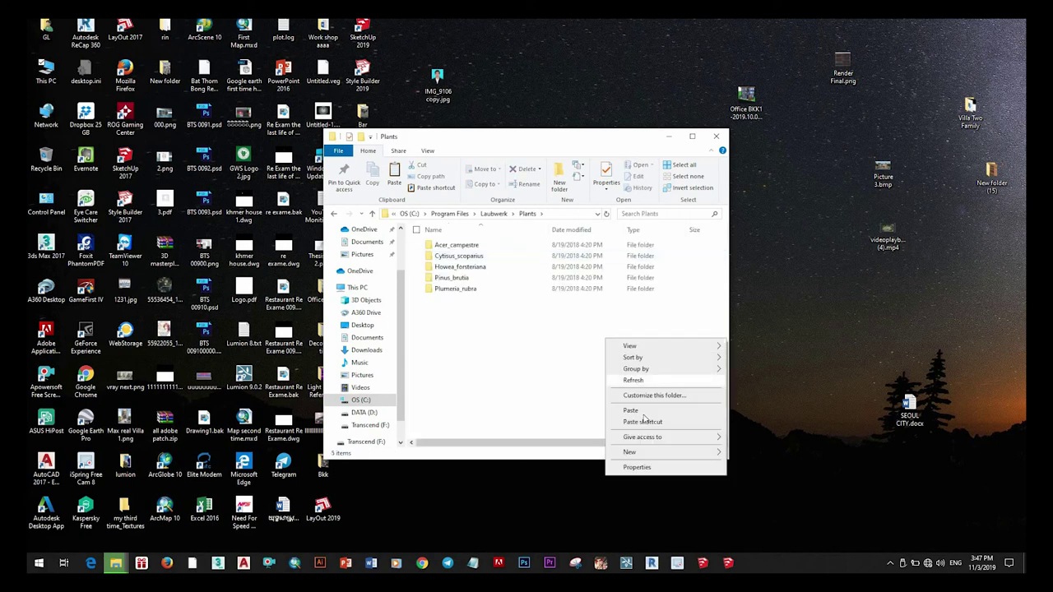
{"action": "left_click", "coordinate": [572, 337]}
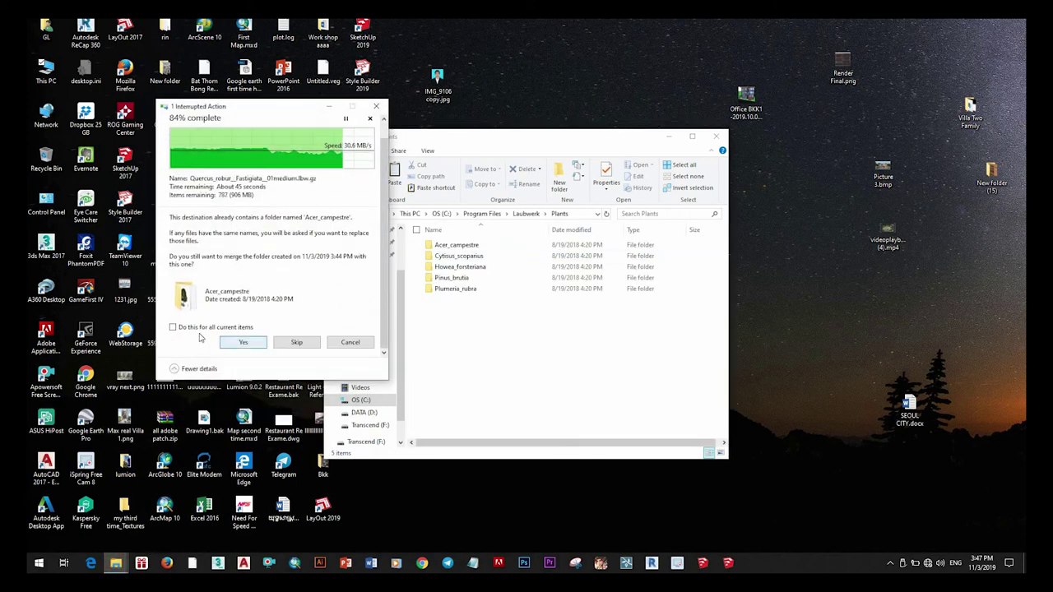
Step: Merge all folders, replace the duplicate files, and grant administrator permission to continue
{"action": "left_click", "coordinate": [202, 328]}
{"action": "left_click", "coordinate": [243, 342]}
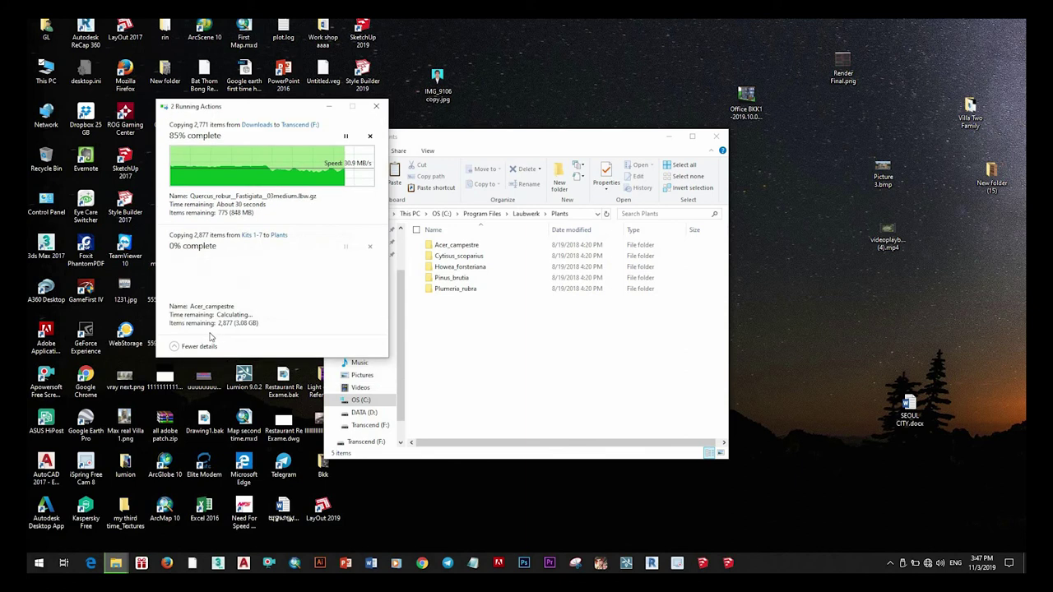
{"action": "right_click", "coordinate": [799, 119]}
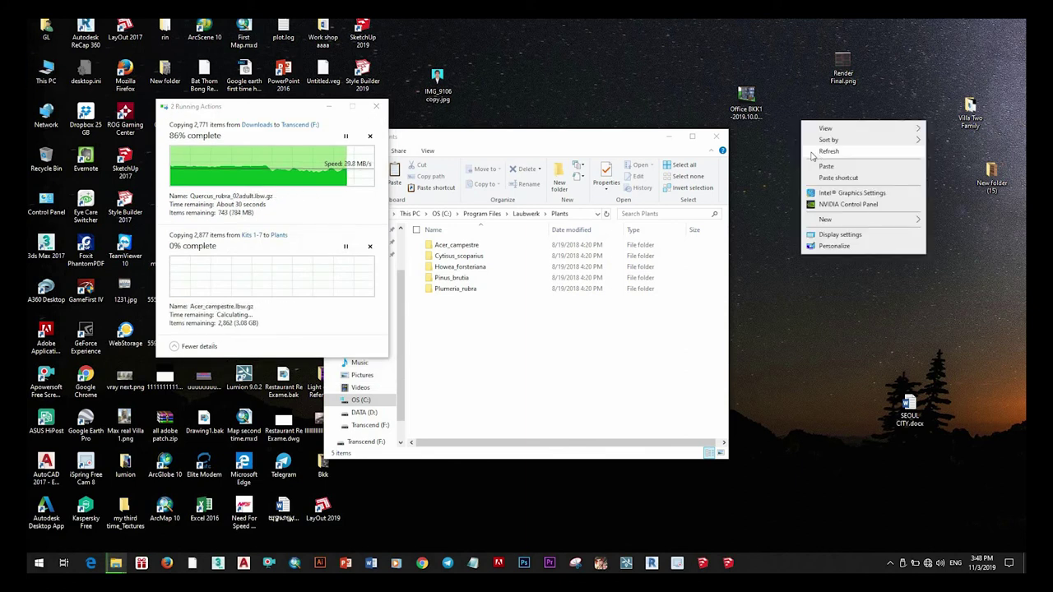
{"action": "left_click", "coordinate": [823, 151]}
{"action": "right_click", "coordinate": [774, 142]}
{"action": "left_click", "coordinate": [787, 174]}
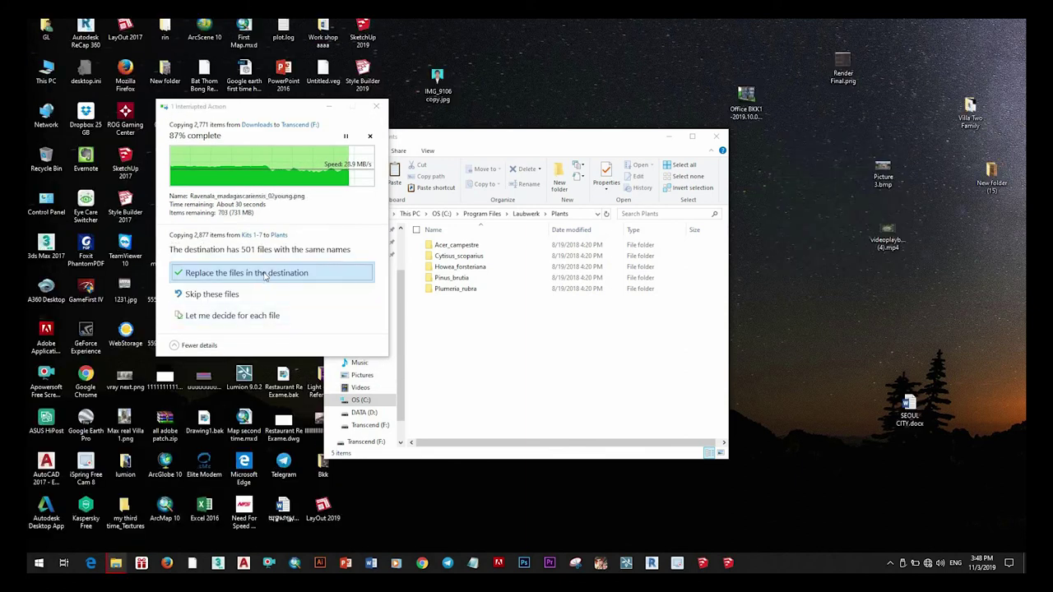
{"action": "left_click", "coordinate": [263, 274]}
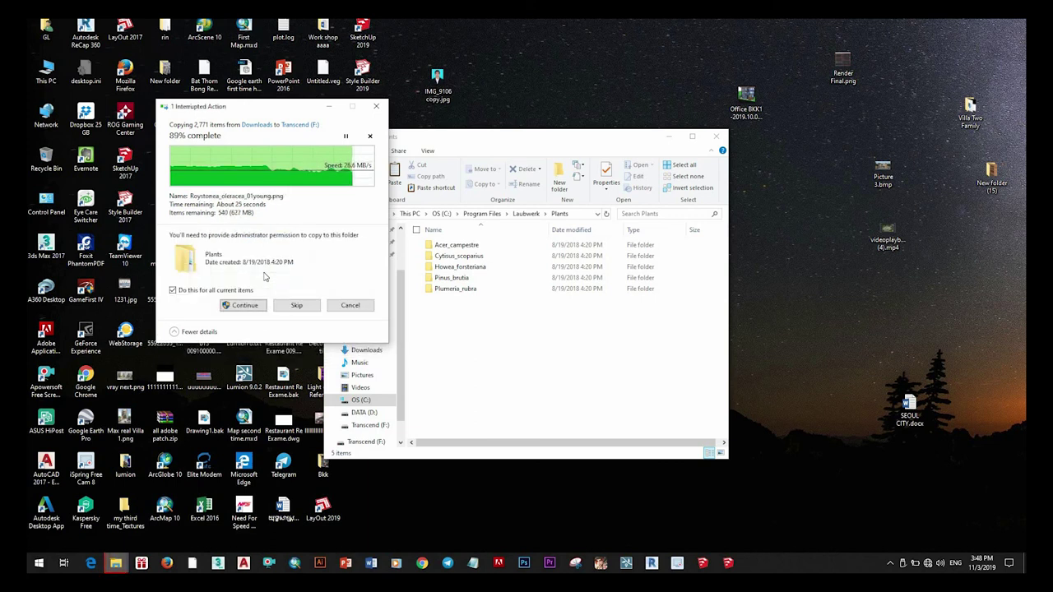
{"action": "key", "text": "Return"}
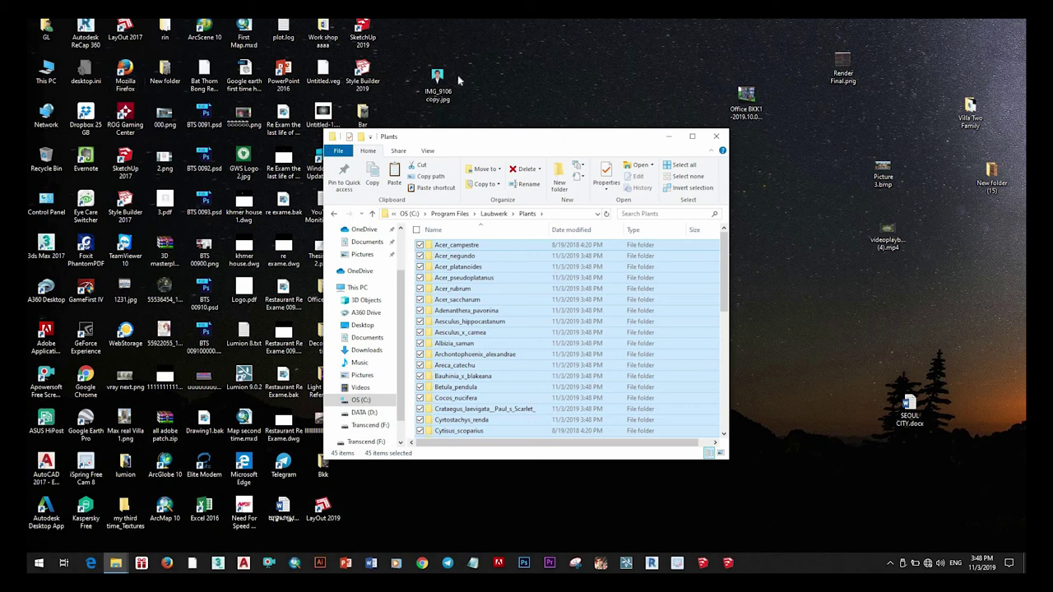
Step: Refresh the desktop once the copy leaves 45 plant folders in Laubwerk\Plants
{"action": "right_click", "coordinate": [436, 41]}
{"action": "left_click", "coordinate": [493, 72]}
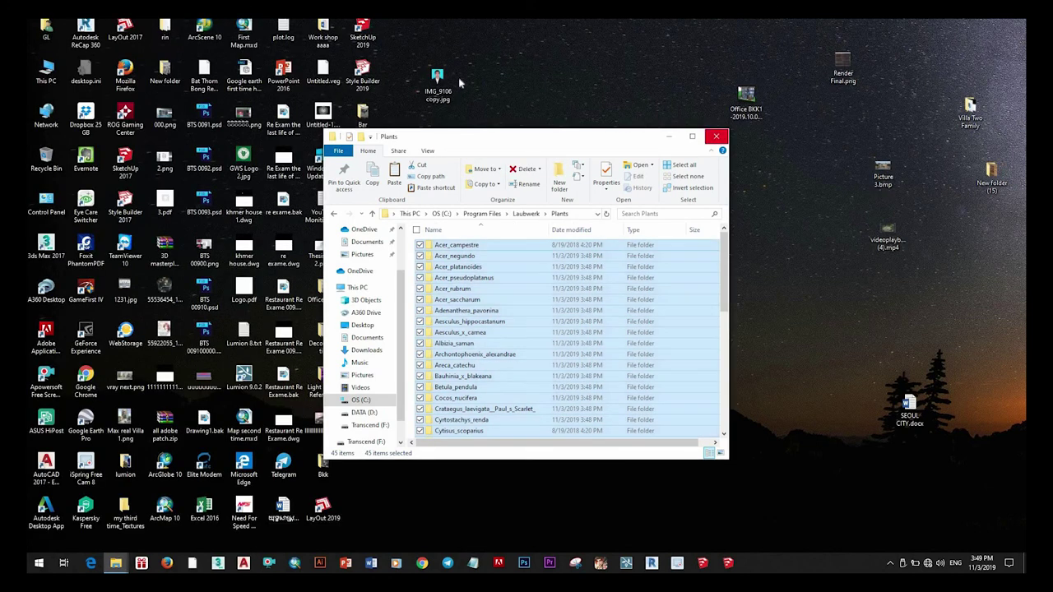
Step: Close the Plants folder window and refresh the Windows desktop several times
{"action": "left_click", "coordinate": [717, 137]}
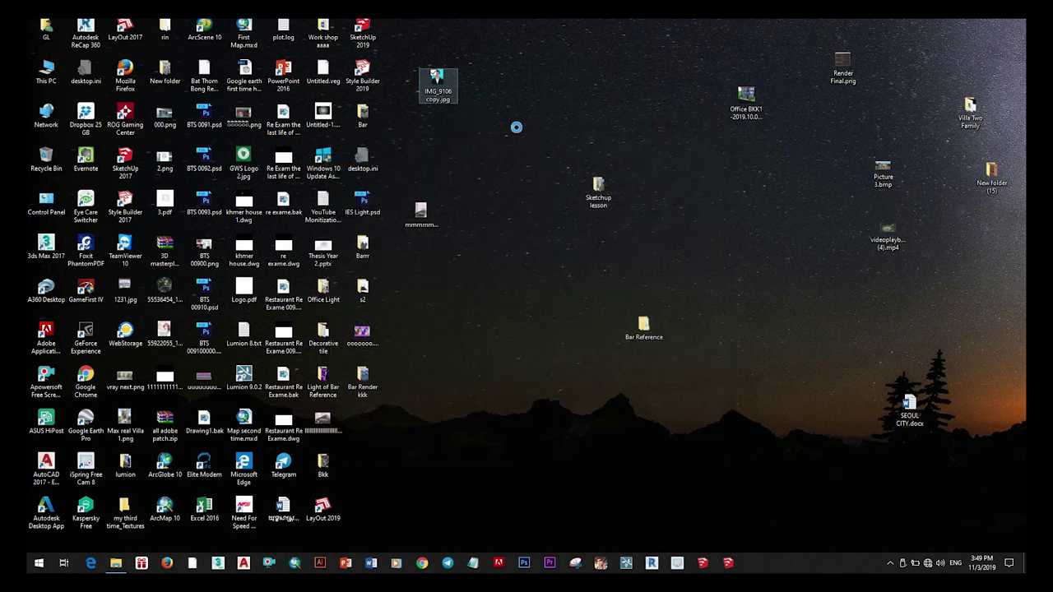
{"action": "right_click", "coordinate": [528, 55]}
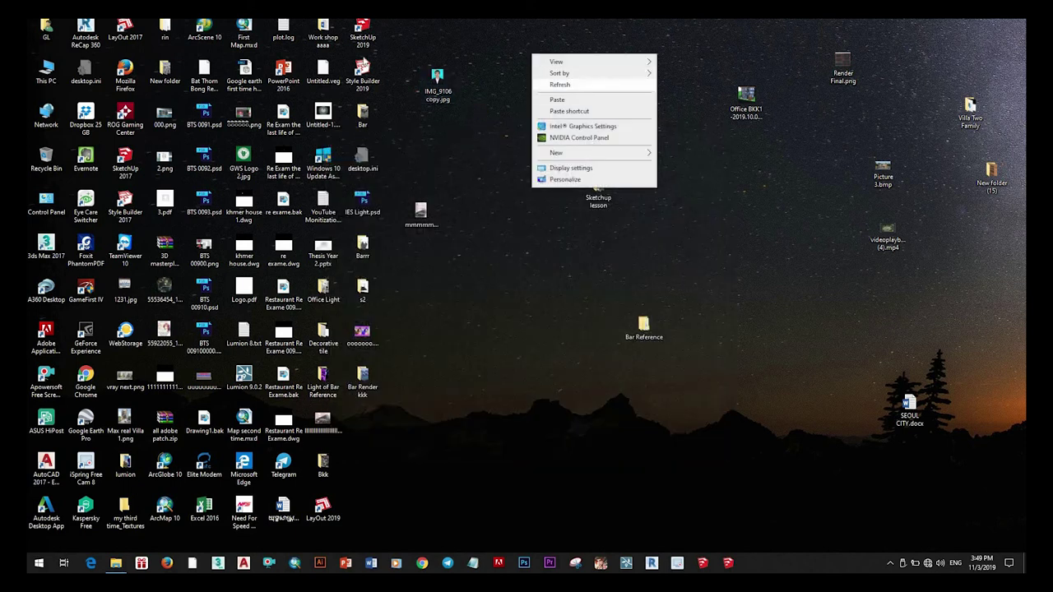
{"action": "key", "text": "e"}
{"action": "right_click", "coordinate": [607, 87]}
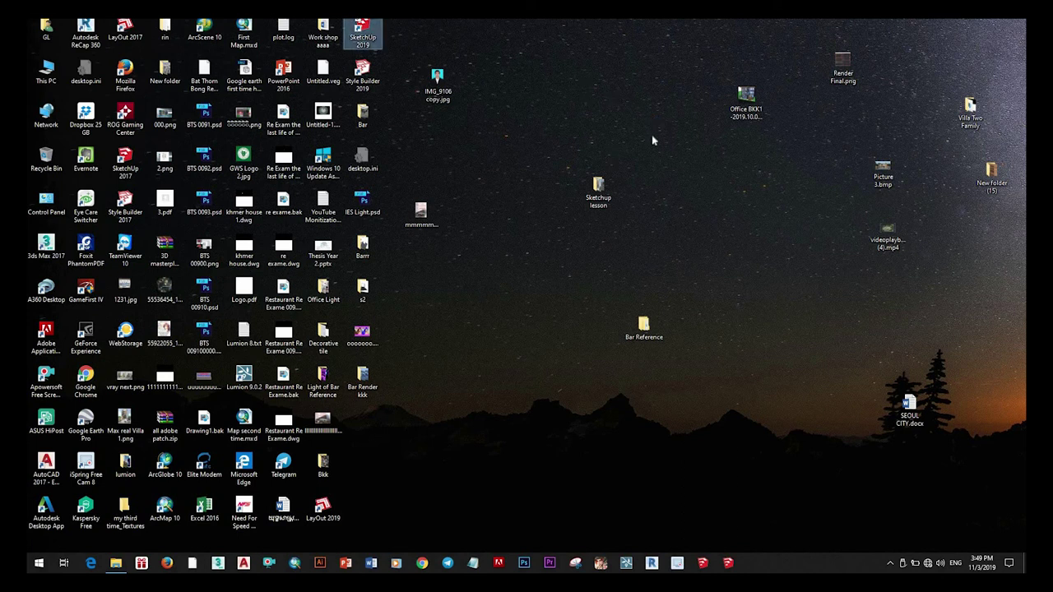
{"action": "left_click", "coordinate": [654, 120]}
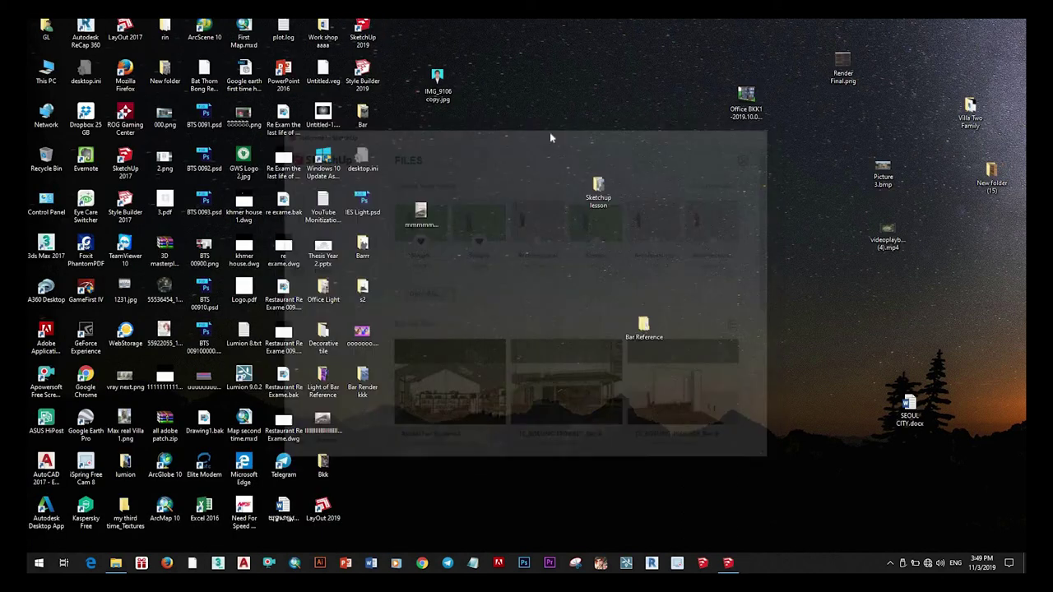
{"action": "right_click", "coordinate": [549, 132]}
{"action": "key", "text": "e"}
{"action": "right_click", "coordinate": [541, 72]}
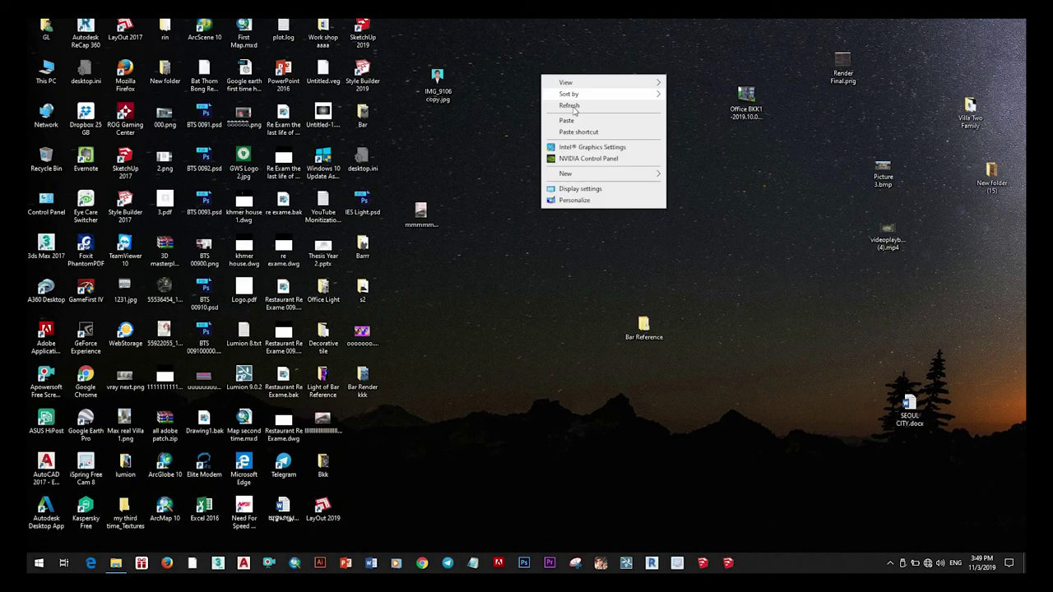
{"action": "key", "text": "e"}
{"action": "right_click", "coordinate": [530, 56]}
{"action": "key", "text": "e"}
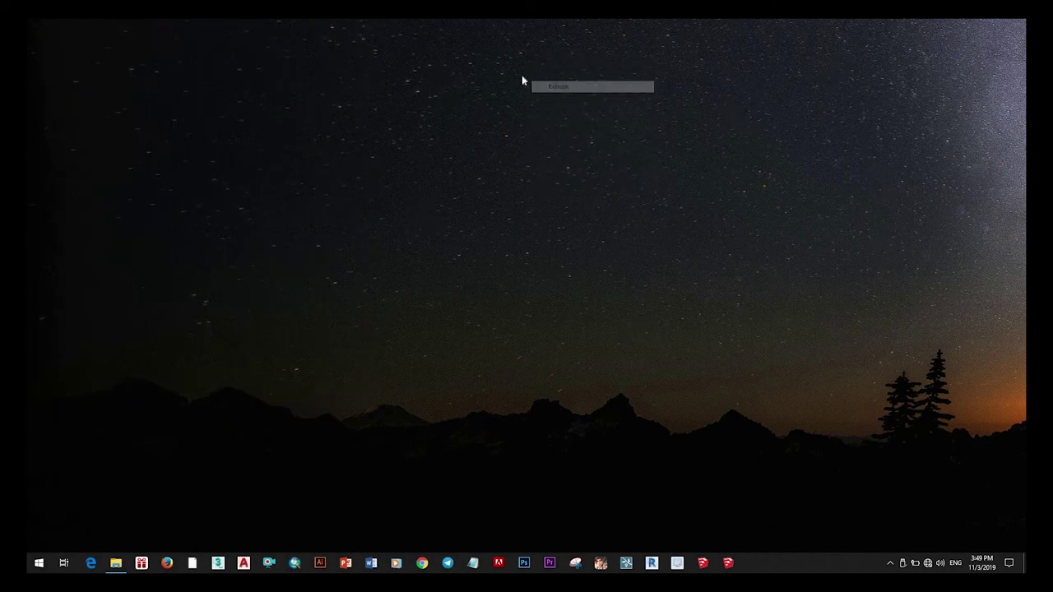
{"action": "right_click", "coordinate": [493, 42]}
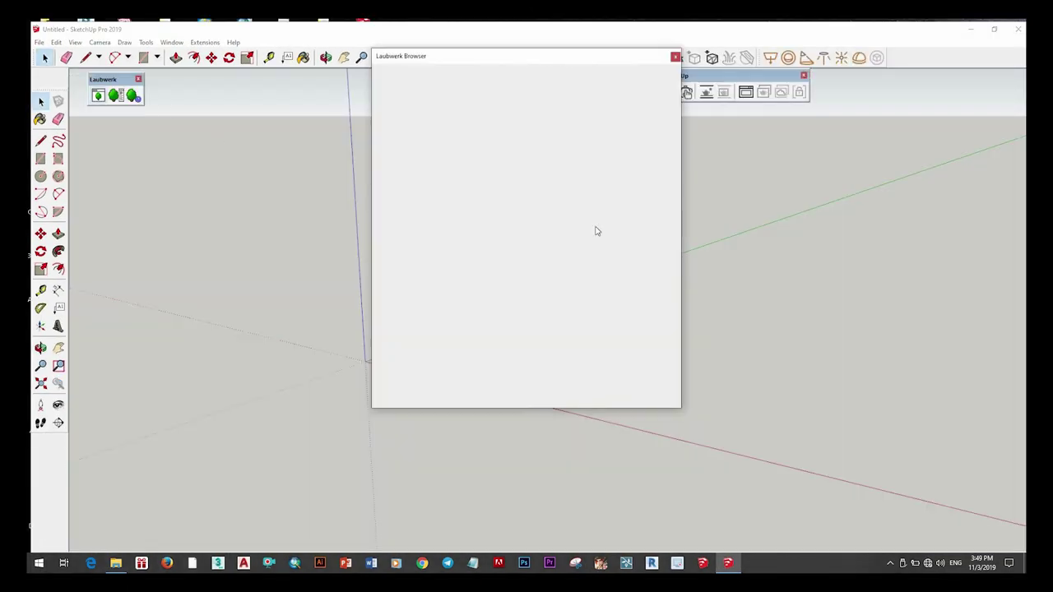
Step: Scroll down through the now-populated Laubwerk Browser plant list to find a tree
{"action": "scroll", "coordinate": [594, 230], "scroll_direction": "down", "scroll_amount": 3}
{"action": "scroll", "coordinate": [596, 234], "scroll_direction": "down", "scroll_amount": 1}
{"action": "scroll", "coordinate": [598, 243], "scroll_direction": "down", "scroll_amount": 1}
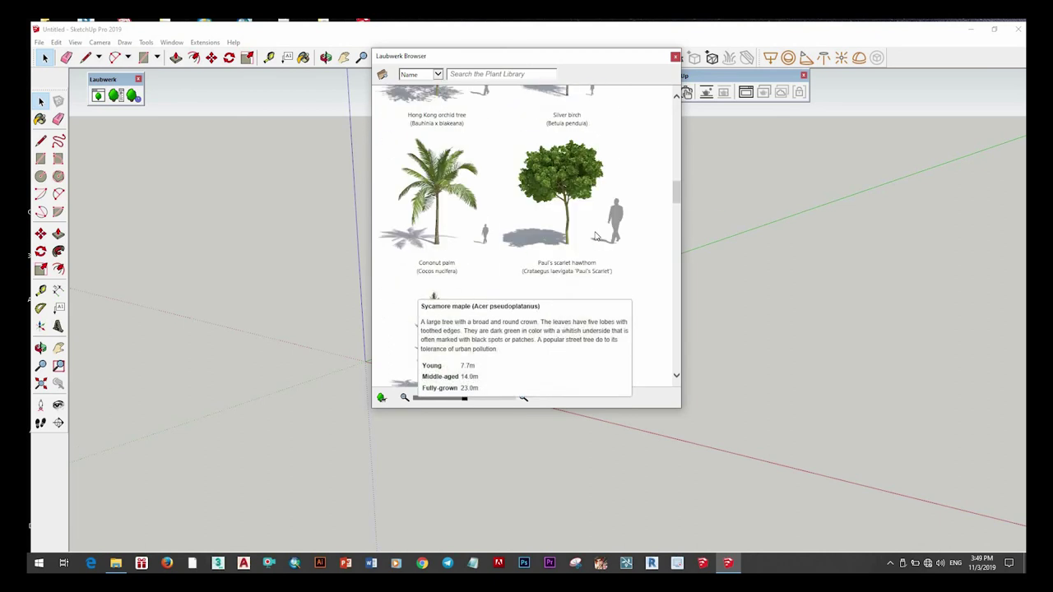
{"action": "scroll", "coordinate": [604, 263], "scroll_direction": "down", "scroll_amount": 1}
{"action": "scroll", "coordinate": [603, 265], "scroll_direction": "down", "scroll_amount": 1}
{"action": "scroll", "coordinate": [603, 265], "scroll_direction": "down", "scroll_amount": 1}
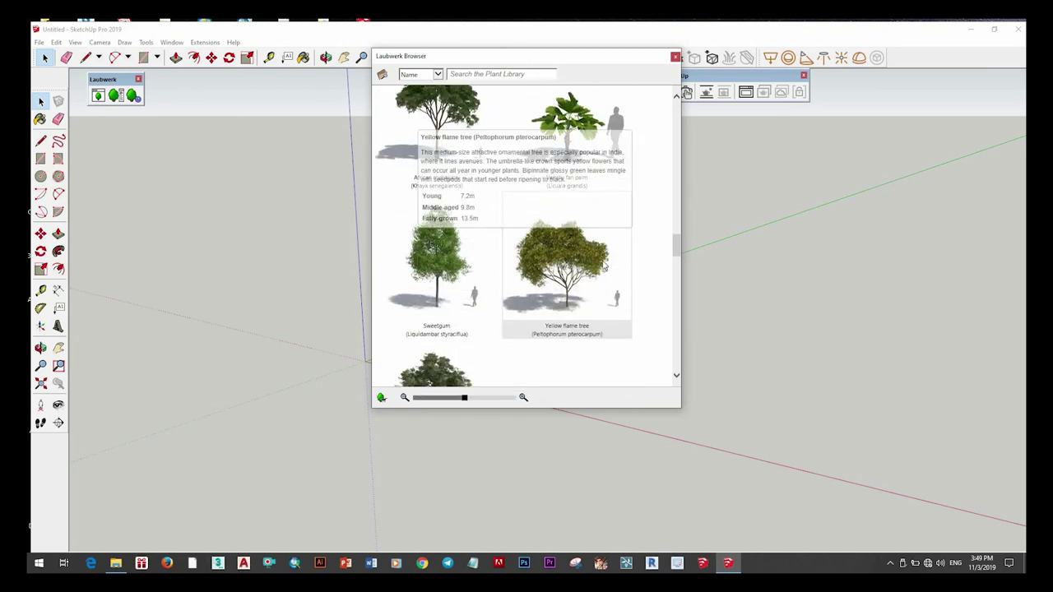
{"action": "scroll", "coordinate": [602, 264], "scroll_direction": "down", "scroll_amount": 1}
{"action": "scroll", "coordinate": [603, 275], "scroll_direction": "down", "scroll_amount": 1}
{"action": "scroll", "coordinate": [594, 288], "scroll_direction": "down", "scroll_amount": 1}
{"action": "scroll", "coordinate": [592, 292], "scroll_direction": "down", "scroll_amount": 2}
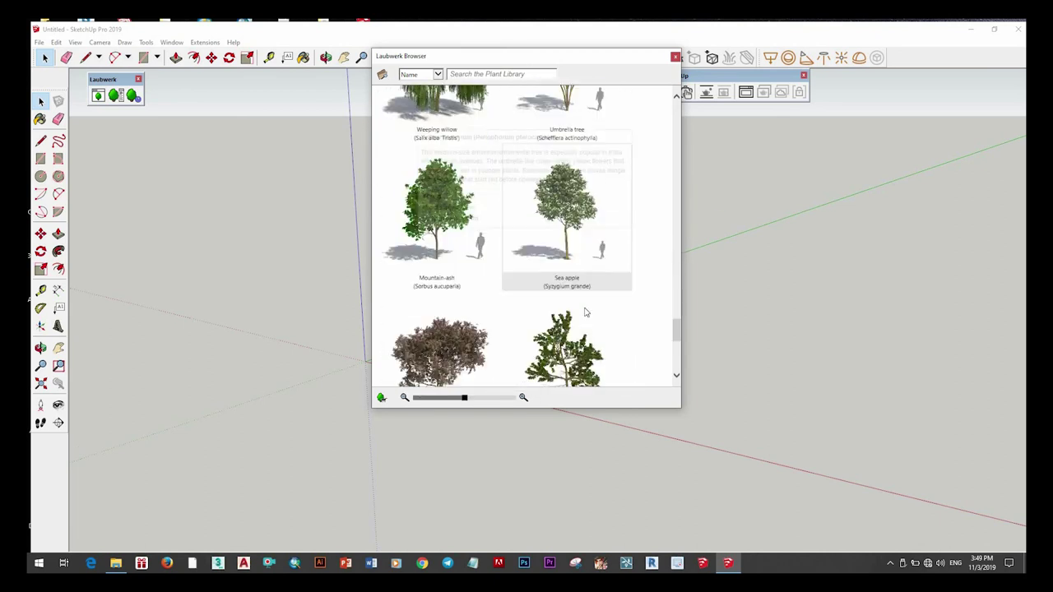
{"action": "scroll", "coordinate": [589, 301], "scroll_direction": "down", "scroll_amount": 1}
{"action": "scroll", "coordinate": [585, 308], "scroll_direction": "down", "scroll_amount": 2}
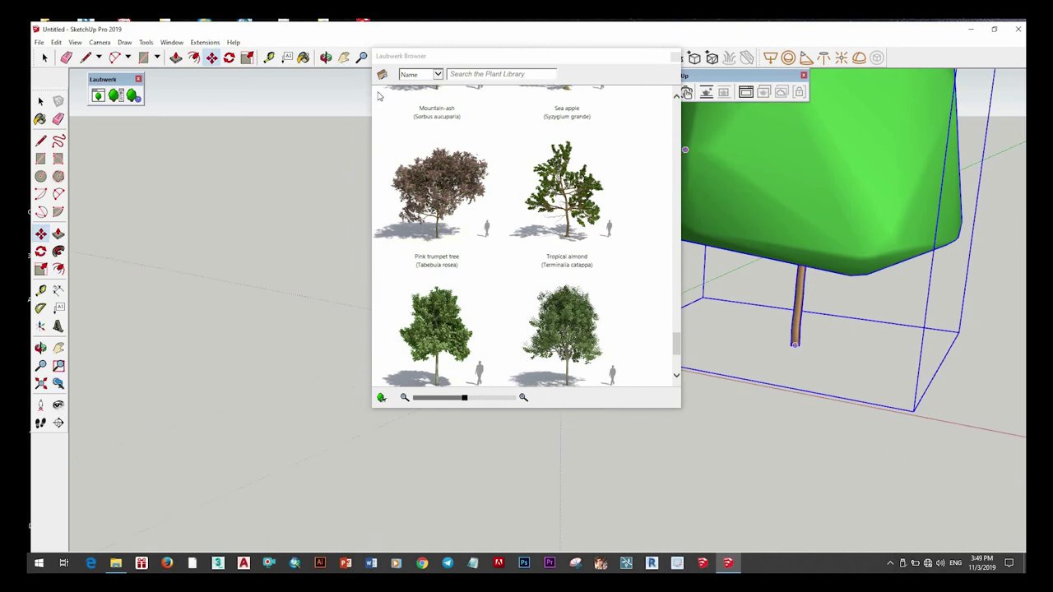
Step: In the placed Silver linden's attributes, switch the model variant to a Fully-grown version
{"action": "left_click", "coordinate": [116, 95]}
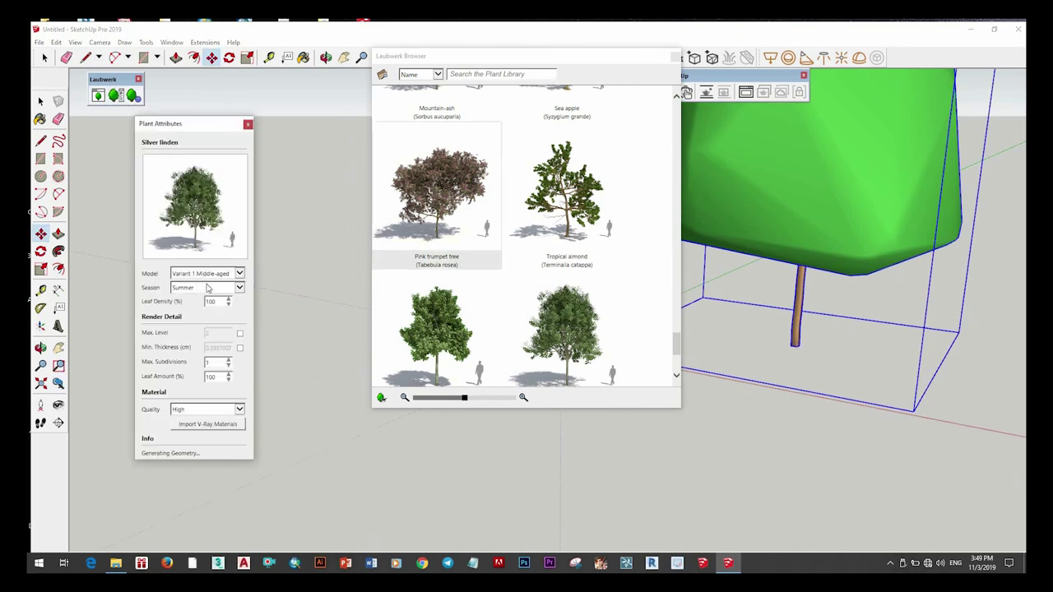
{"action": "left_click", "coordinate": [237, 275]}
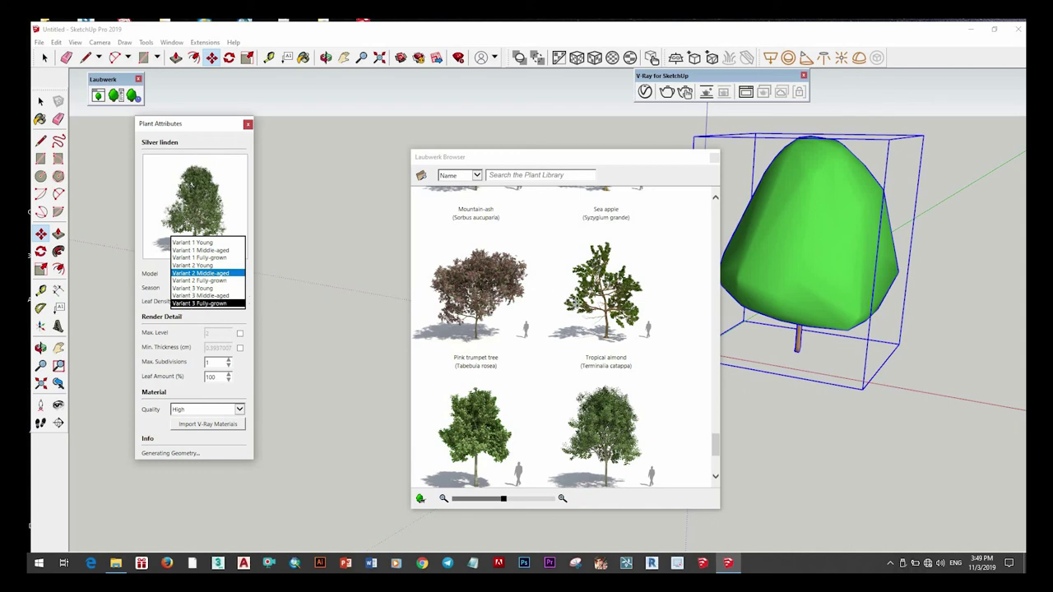
{"action": "key", "text": "Return"}
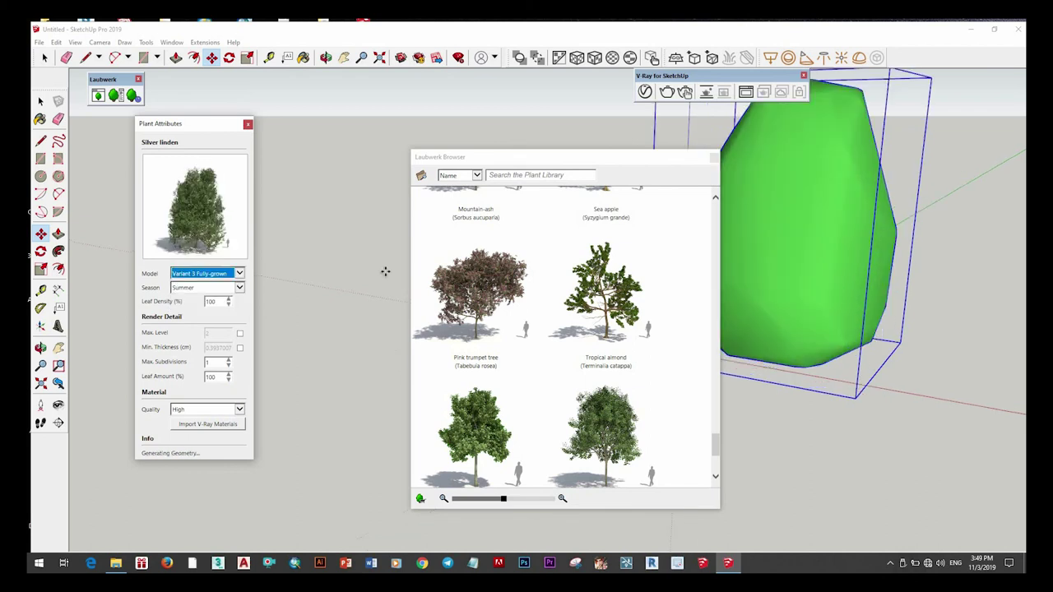
{"action": "left_click", "coordinate": [226, 276]}
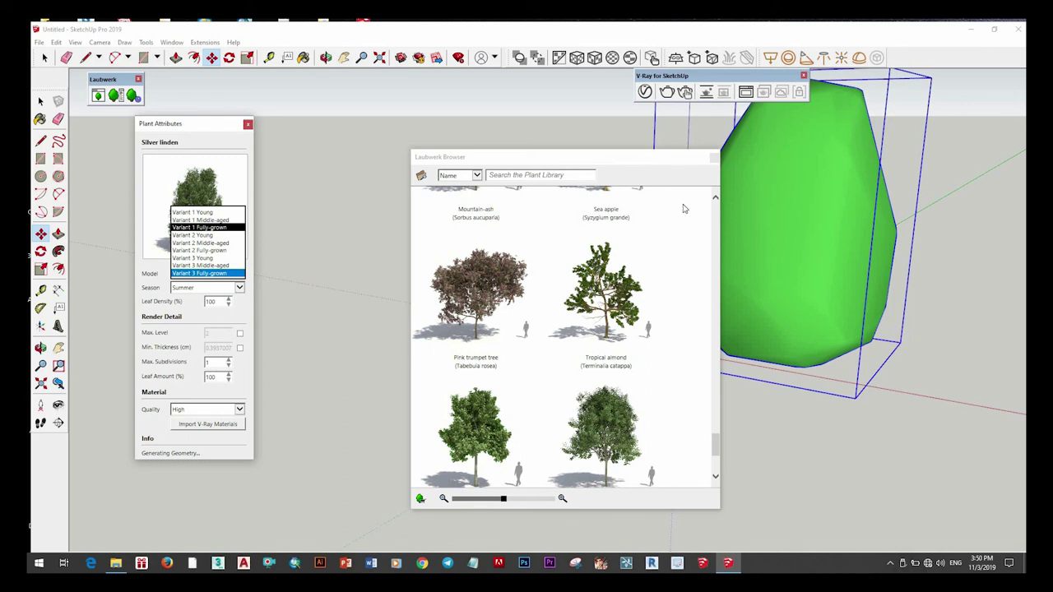
Step: Close the plant browser, frame the new linden tree, and return to the Select tool
{"action": "left_click", "coordinate": [715, 158]}
{"action": "scroll", "coordinate": [571, 352], "scroll_direction": "up", "scroll_amount": 3}
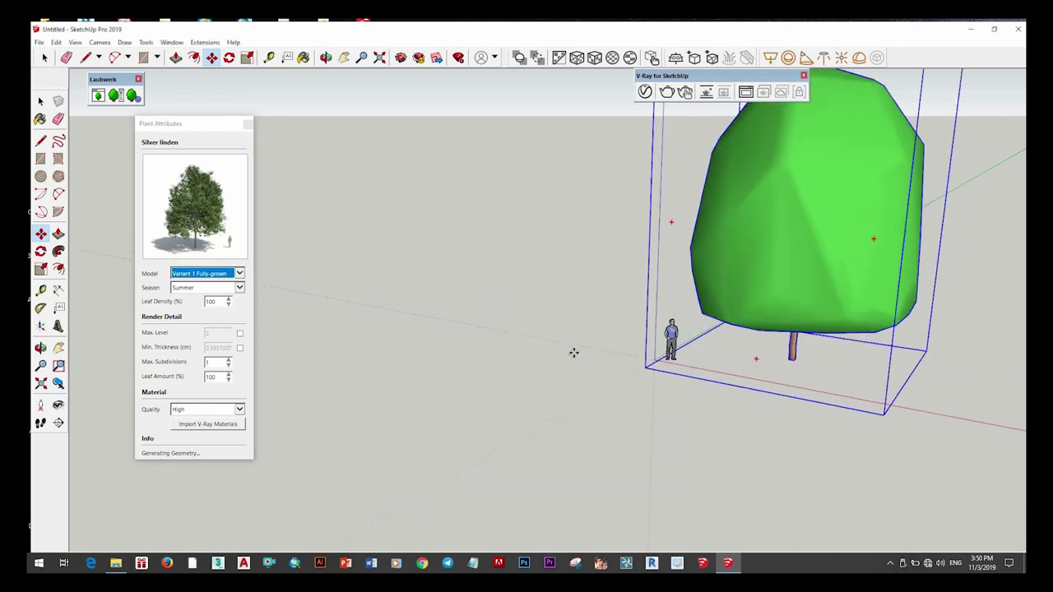
{"action": "mouse_move", "coordinate": [571, 352]}
{"action": "middle_mouse_down"}
{"action": "mouse_move", "coordinate": [717, 271]}
{"action": "mouse_move", "coordinate": [690, 95]}
{"action": "middle_mouse_up"}
{"action": "key", "text": "space"}
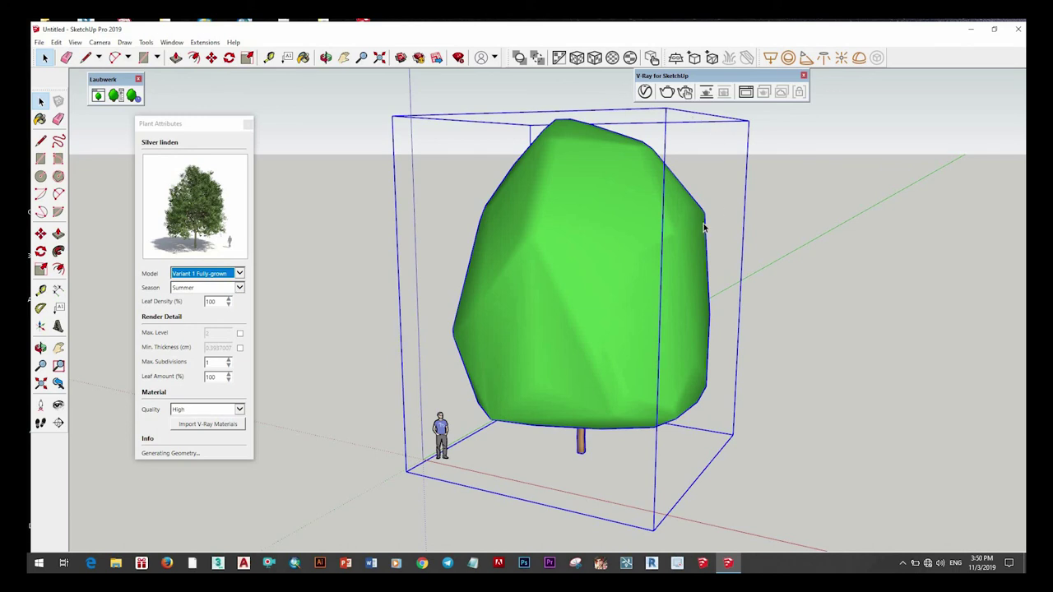
{"action": "scroll", "coordinate": [705, 219], "scroll_direction": "down", "scroll_amount": 1}
{"action": "scroll", "coordinate": [703, 207], "scroll_direction": "up", "scroll_amount": 2}
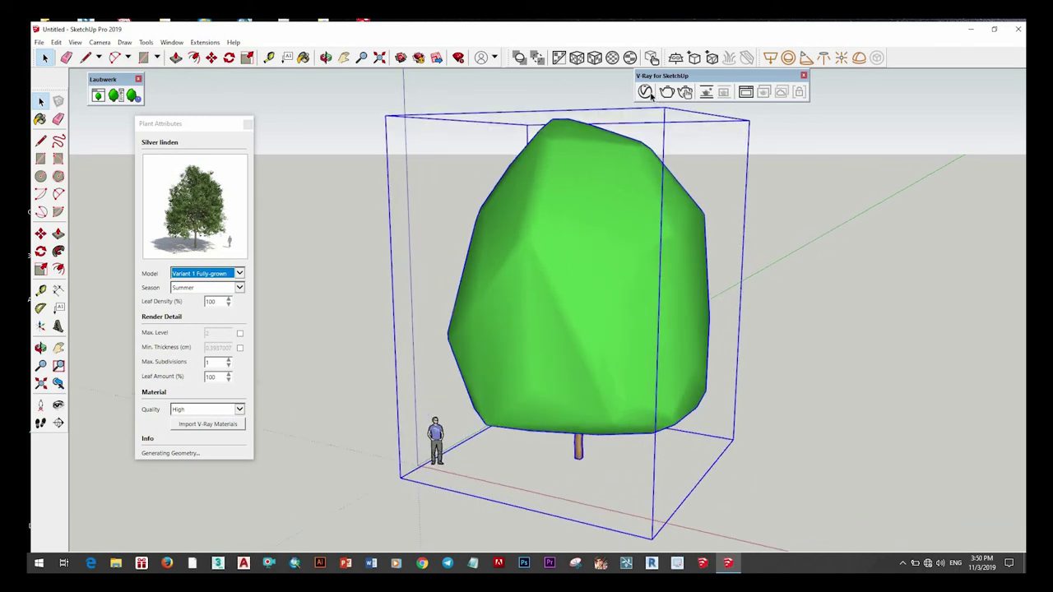
Step: Orbit the view lower to frame the linden tree for the V-Ray preview
{"action": "left_click", "coordinate": [646, 93]}
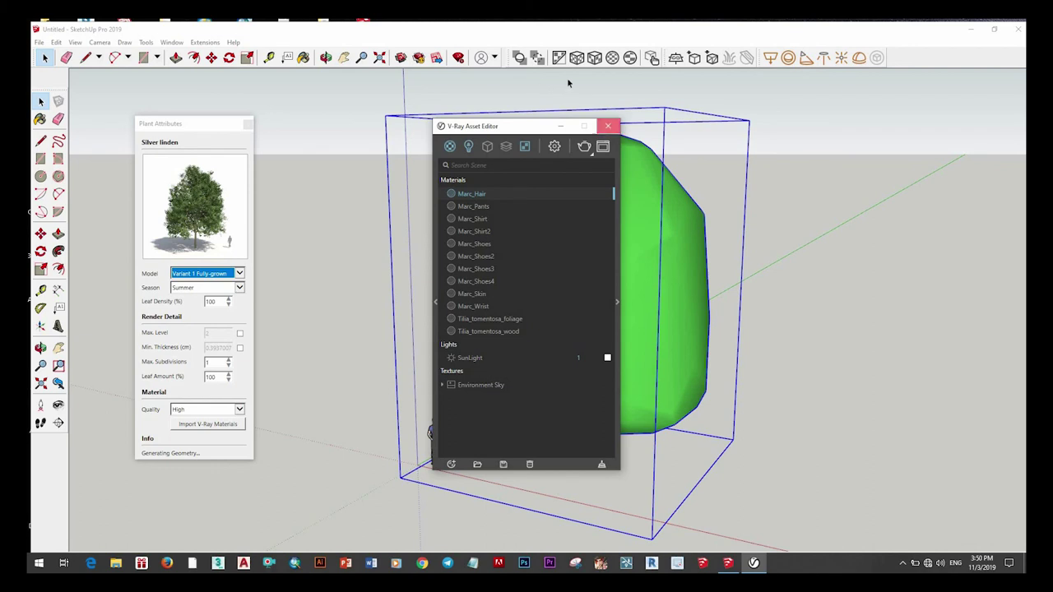
{"action": "left_click", "coordinate": [608, 127]}
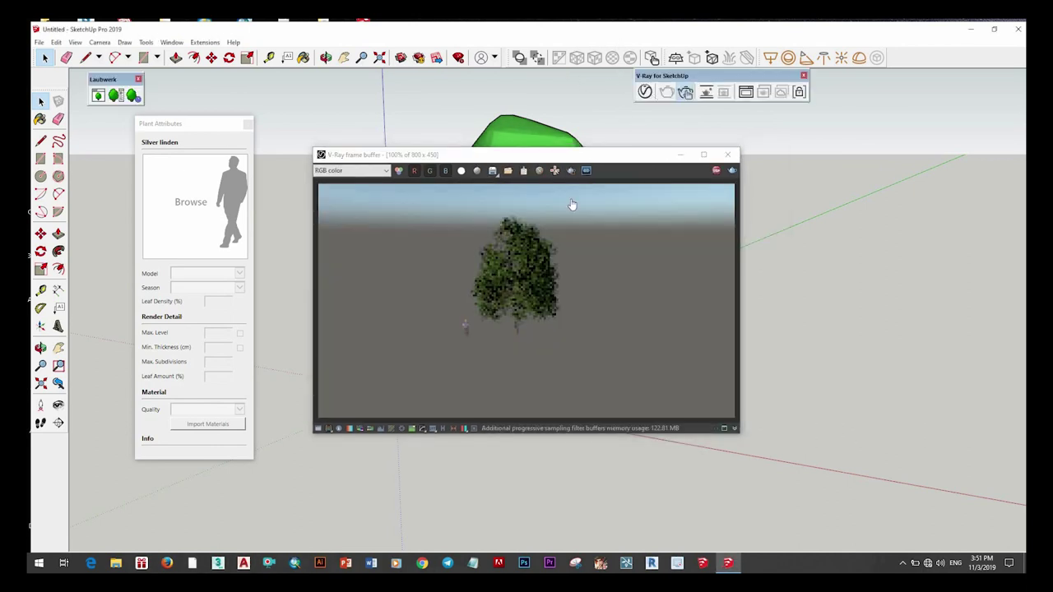
{"action": "scroll", "coordinate": [582, 305], "scroll_direction": "up", "scroll_amount": 2}
{"action": "mouse_move", "coordinate": [763, 238]}
{"action": "middle_mouse_down"}
{"action": "mouse_move", "coordinate": [776, 148]}
{"action": "mouse_move", "coordinate": [866, 144]}
{"action": "middle_mouse_up"}
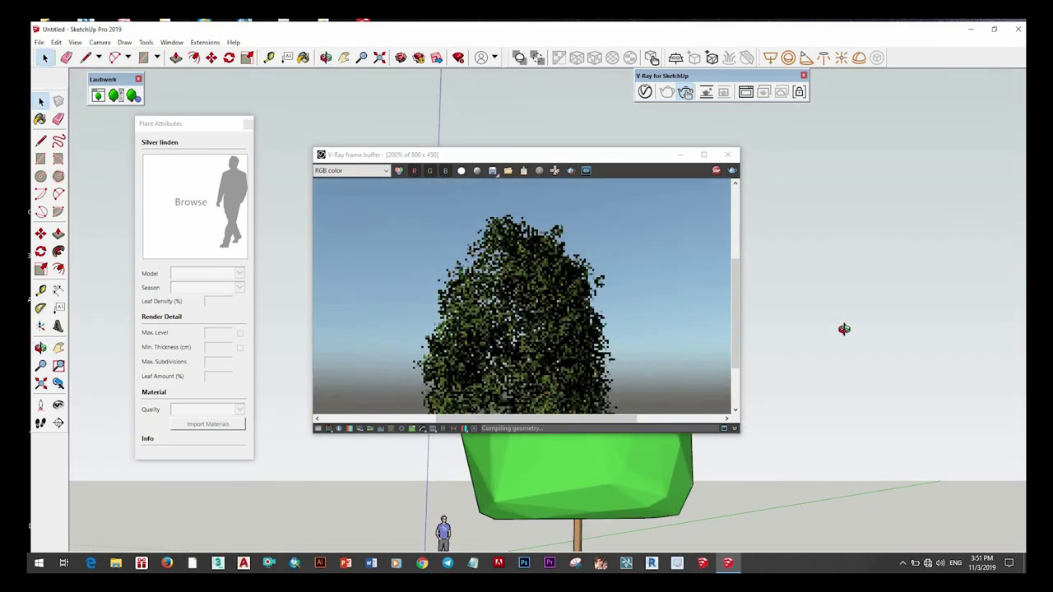
{"action": "middle_click_drag", "start_coordinate": [842, 329], "coordinate": [664, 184]}
Step: Reposition and widen the render window, then show the V-Ray Asset Editor settings
{"action": "left_click_drag", "start_coordinate": [641, 156], "coordinate": [577, 126]}
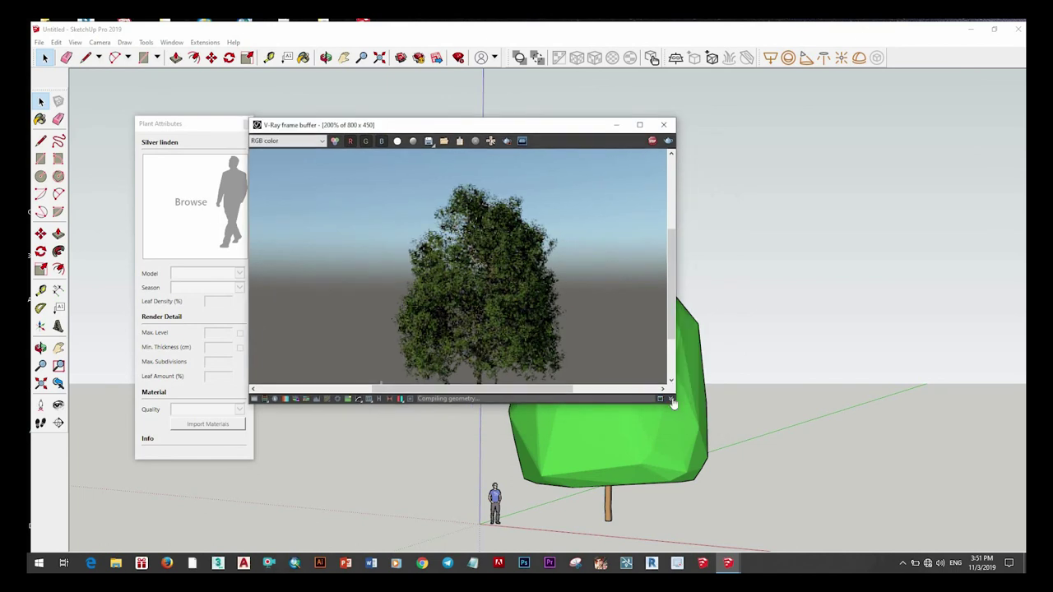
{"action": "left_click_drag", "start_coordinate": [677, 402], "coordinate": [724, 488]}
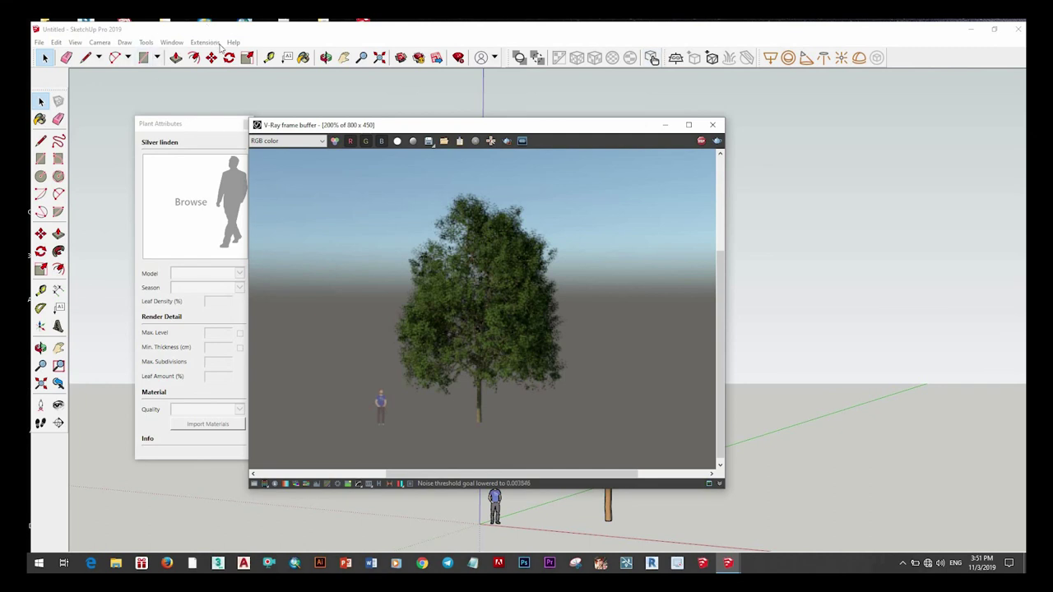
{"action": "left_click", "coordinate": [230, 33]}
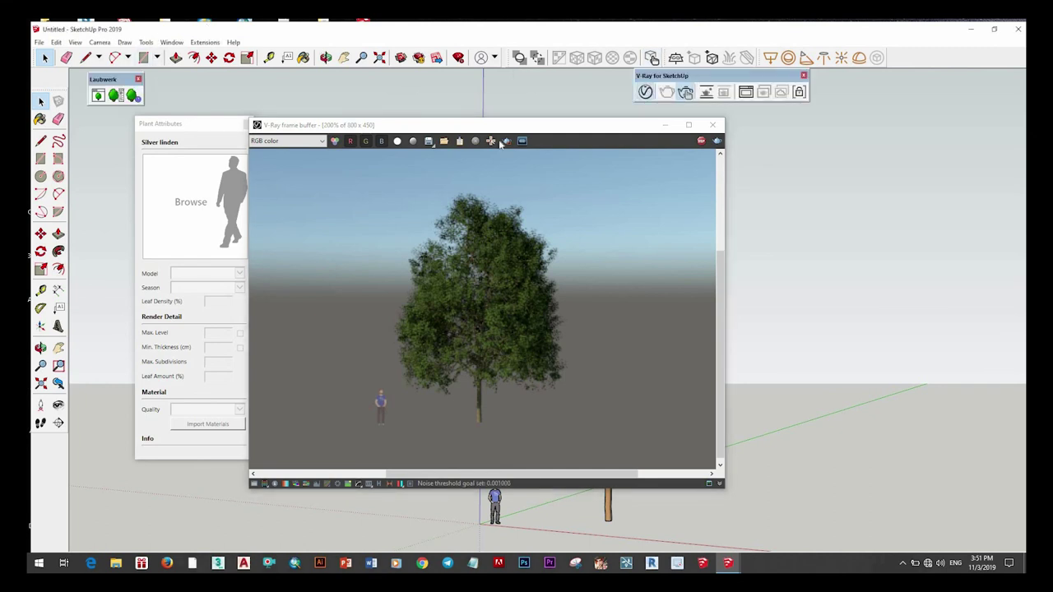
{"action": "left_click", "coordinate": [645, 91]}
{"action": "left_click", "coordinate": [554, 146]}
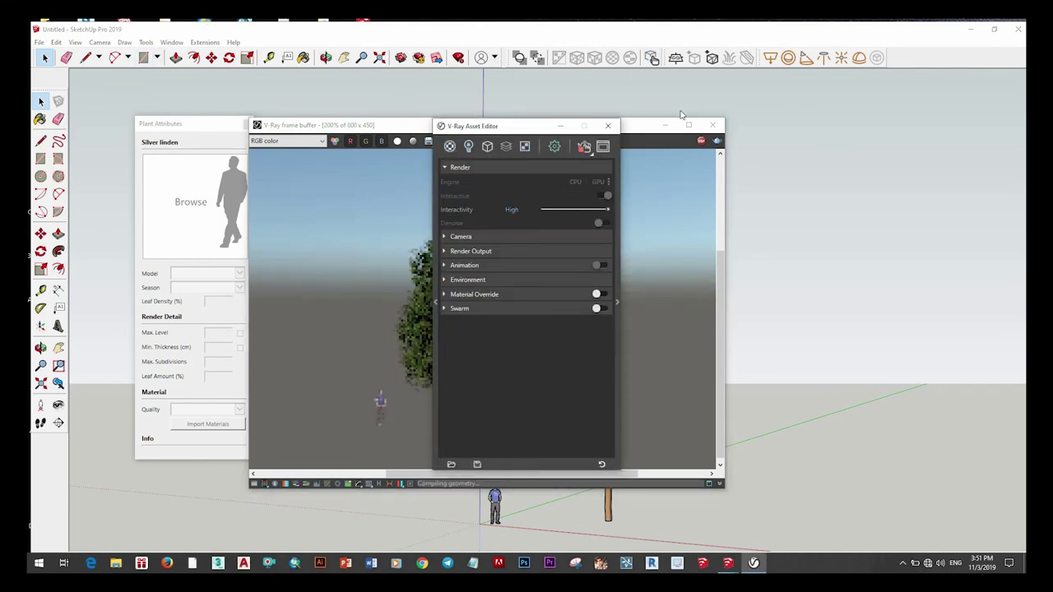
Step: Lower the V-Ray camera Exposure Value to 10.92
{"action": "left_click_drag", "start_coordinate": [510, 126], "coordinate": [732, 103]}
{"action": "left_click", "coordinate": [723, 213]}
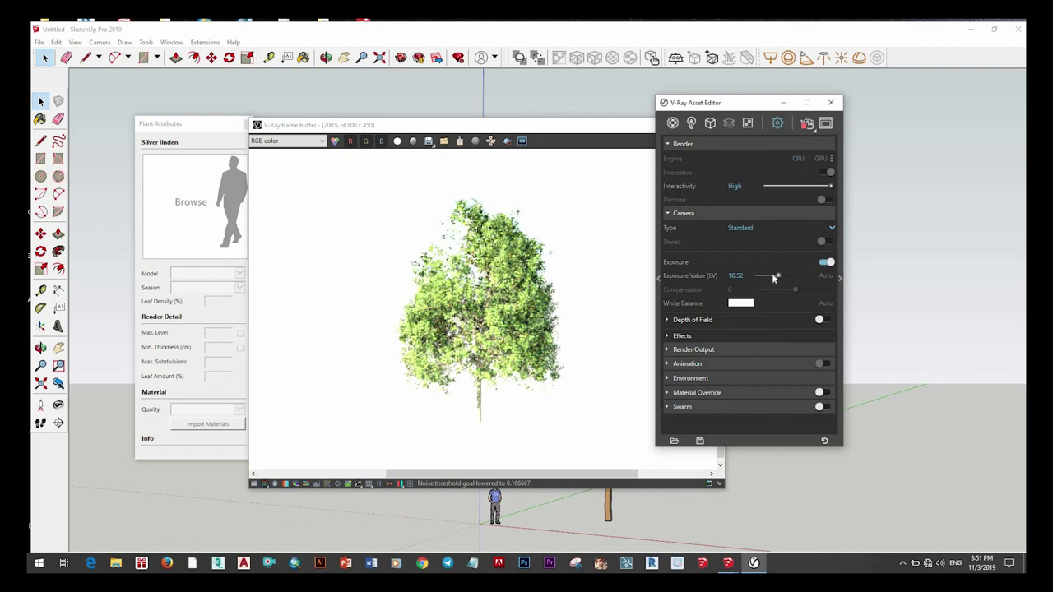
{"action": "left_click_drag", "start_coordinate": [773, 273], "coordinate": [779, 278]}
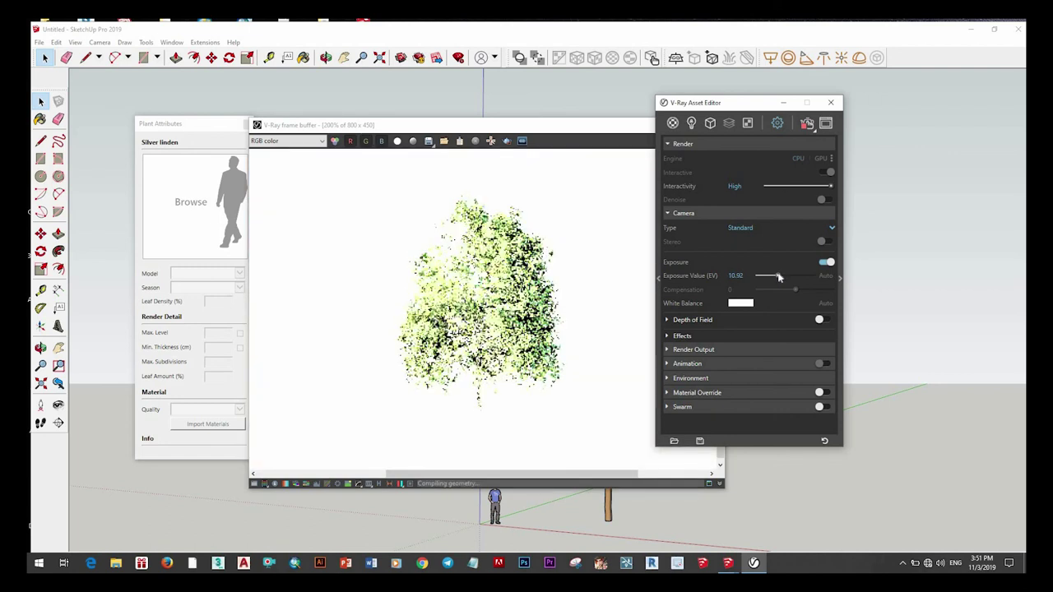
Step: Set Highlight Burn to 0.25 under Render Parameters > Color Mapping
{"action": "left_click", "coordinate": [839, 277]}
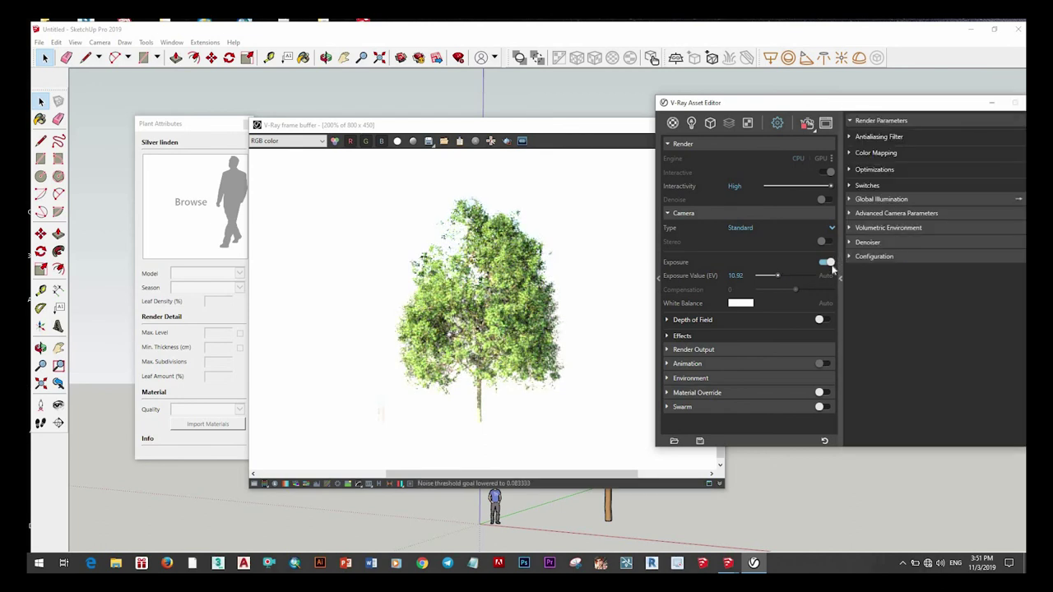
{"action": "left_click", "coordinate": [893, 155]}
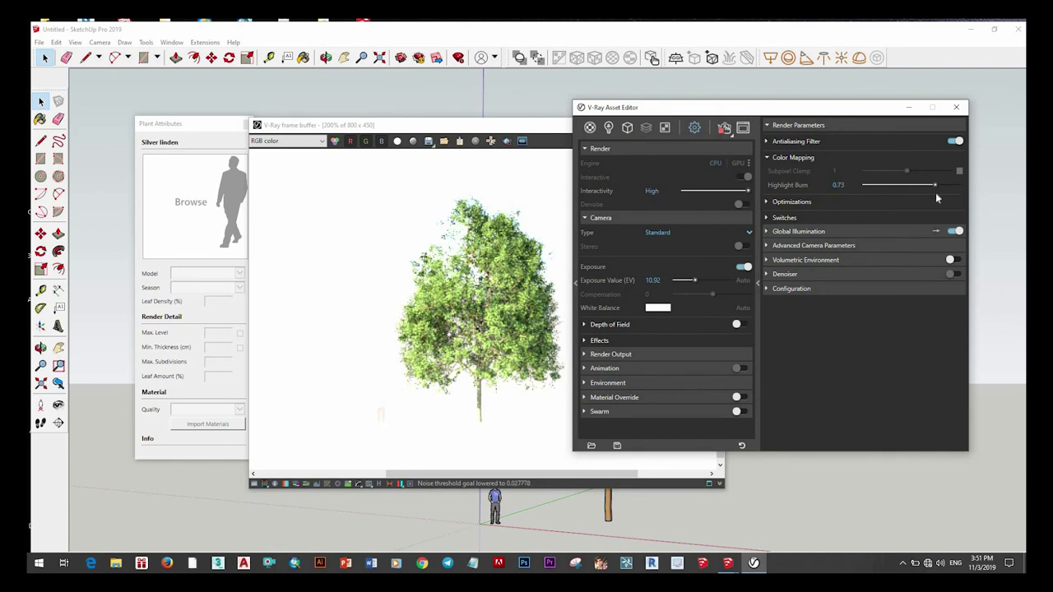
{"action": "left_click_drag", "start_coordinate": [935, 184], "coordinate": [902, 185]}
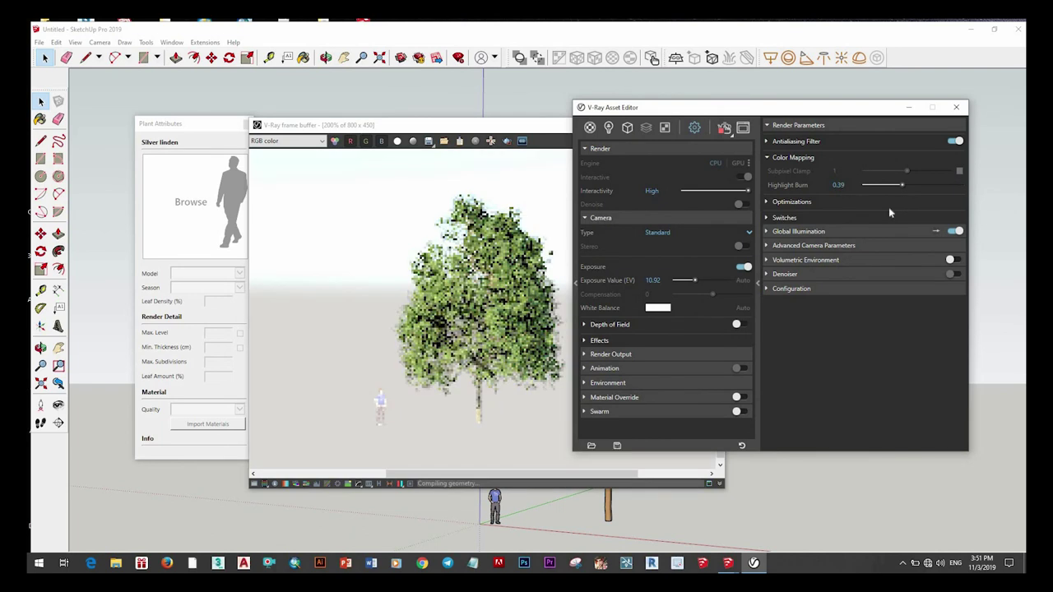
{"action": "left_click_drag", "start_coordinate": [902, 184], "coordinate": [888, 184]}
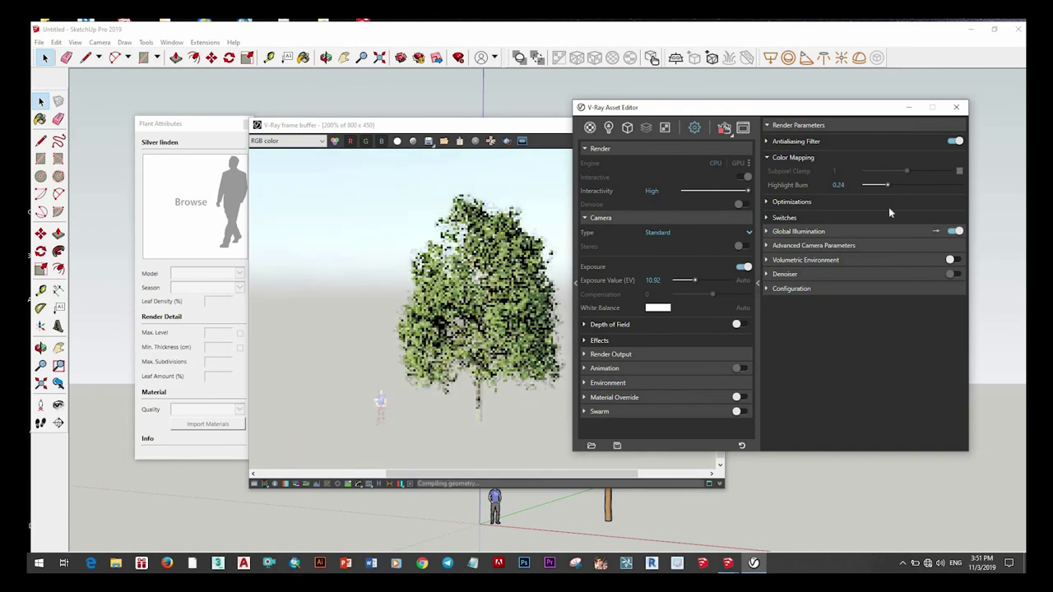
{"action": "left_click", "coordinate": [888, 184]}
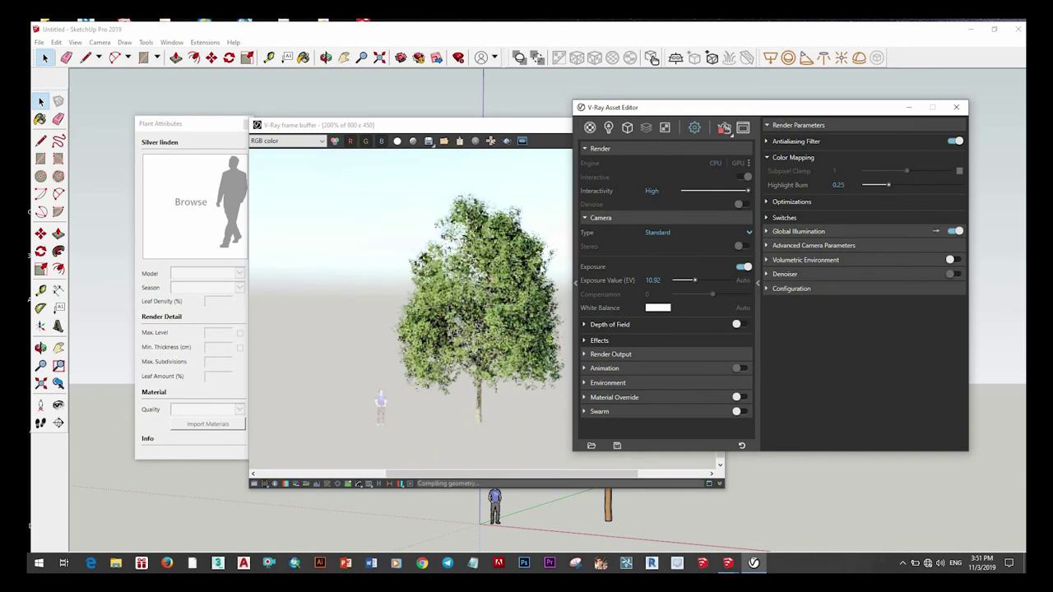
Step: Move the V-Ray render window up and left, then close it
{"action": "left_click", "coordinate": [484, 127]}
{"action": "left_click_drag", "start_coordinate": [484, 125], "coordinate": [428, 107]}
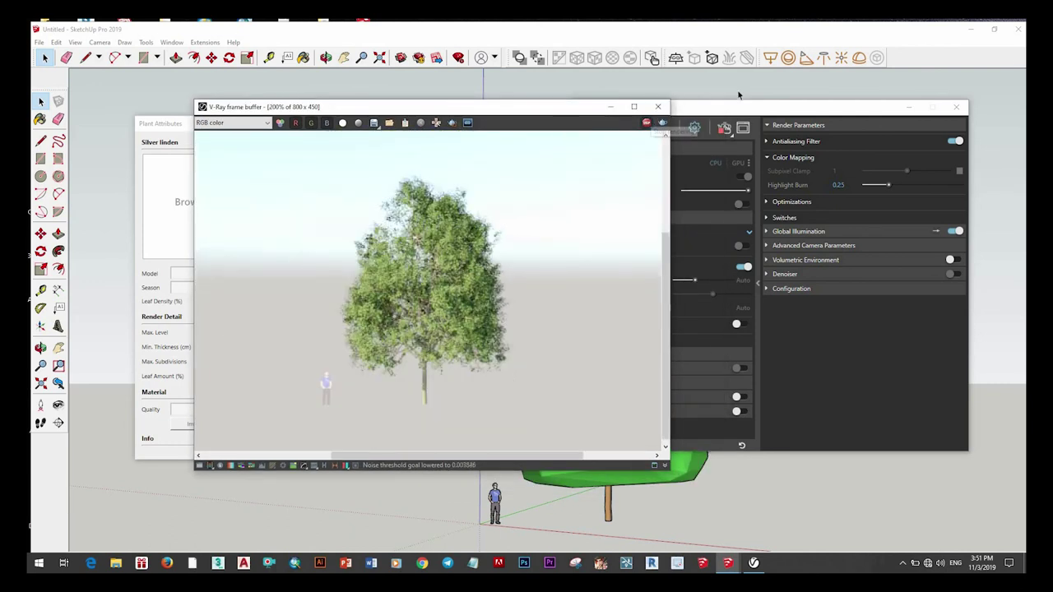
{"action": "left_click", "coordinate": [658, 106]}
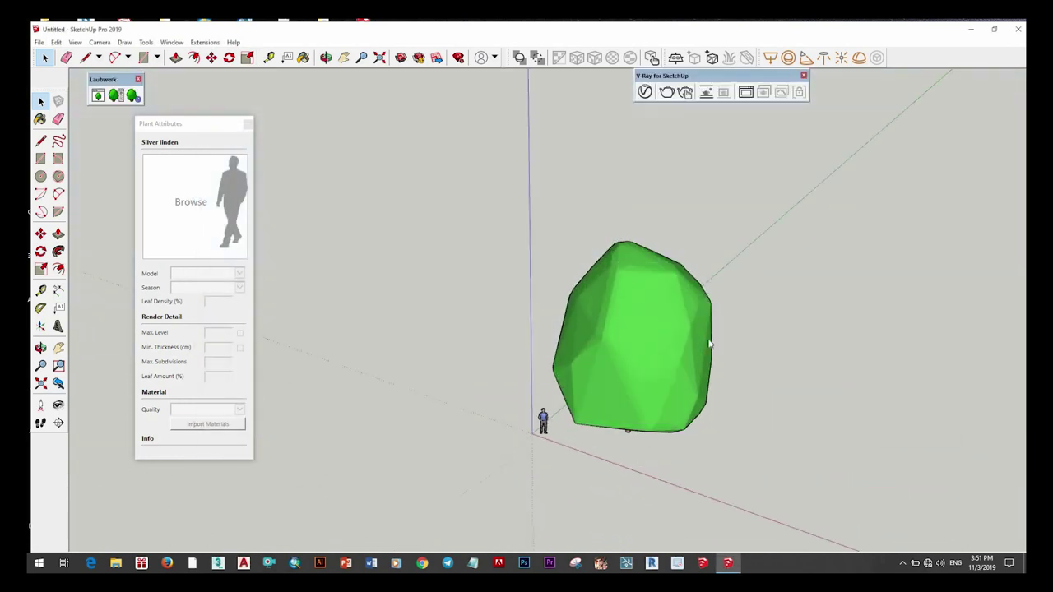
Step: Ctrl-copy the linden tree with Move to several spots, forming a group of trees
{"action": "left_click", "coordinate": [805, 273], "text": "ctrl"}
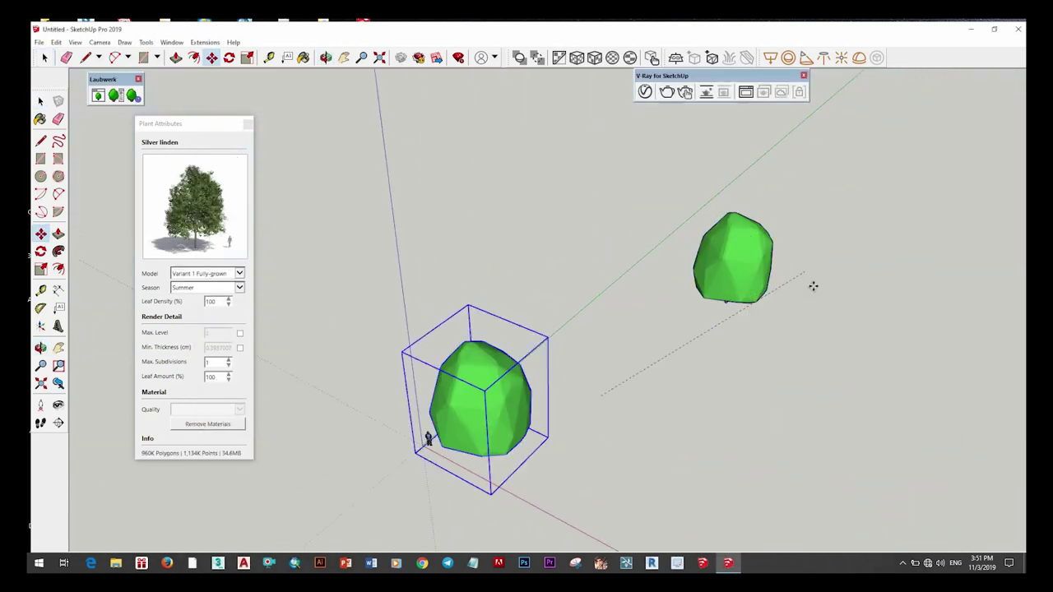
{"action": "left_click", "coordinate": [790, 407]}
{"action": "left_click", "coordinate": [806, 406], "text": "ctrl"}
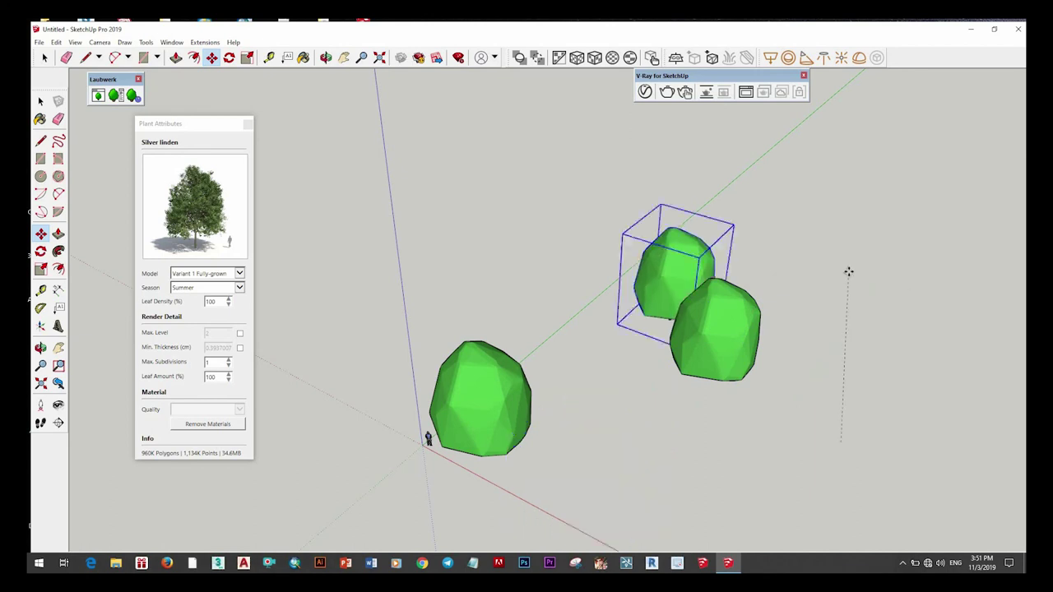
{"action": "left_click", "coordinate": [843, 349]}
{"action": "left_click", "coordinate": [858, 368], "text": "ctrl"}
{"action": "left_click", "coordinate": [896, 404]}
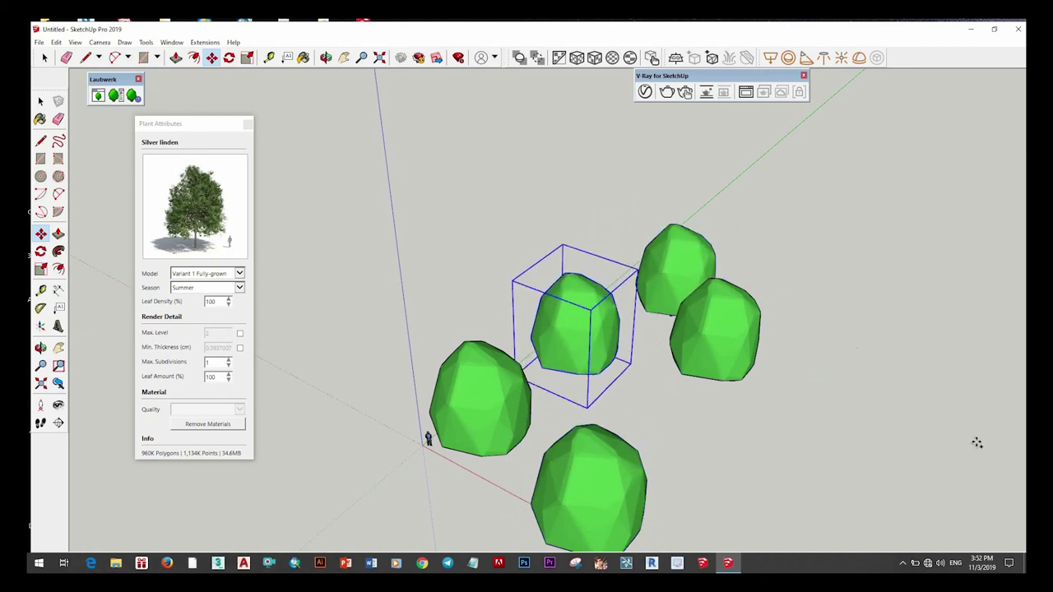
{"action": "middle_click_drag", "start_coordinate": [829, 364], "coordinate": [987, 442]}
{"action": "left_click", "coordinate": [708, 411]}
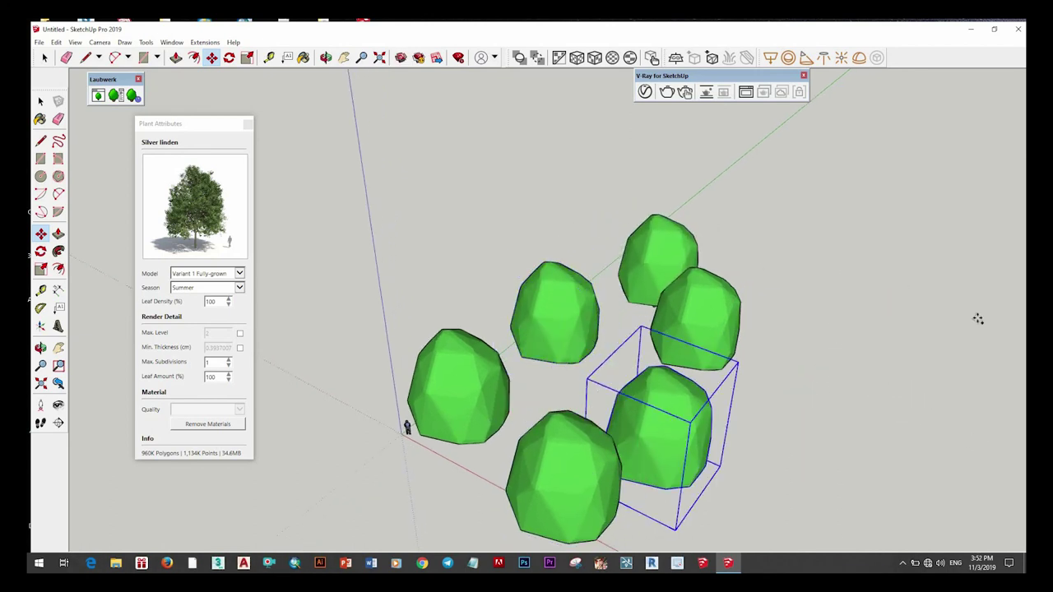
{"action": "key", "text": "ctrl"}
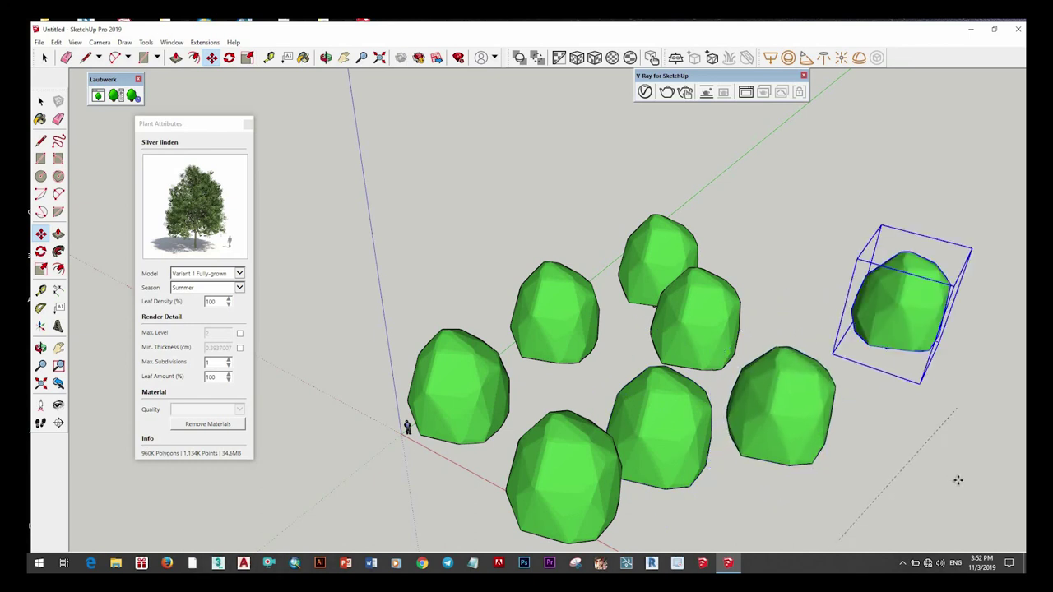
{"action": "left_click", "coordinate": [938, 422]}
{"action": "left_click", "coordinate": [954, 444]}
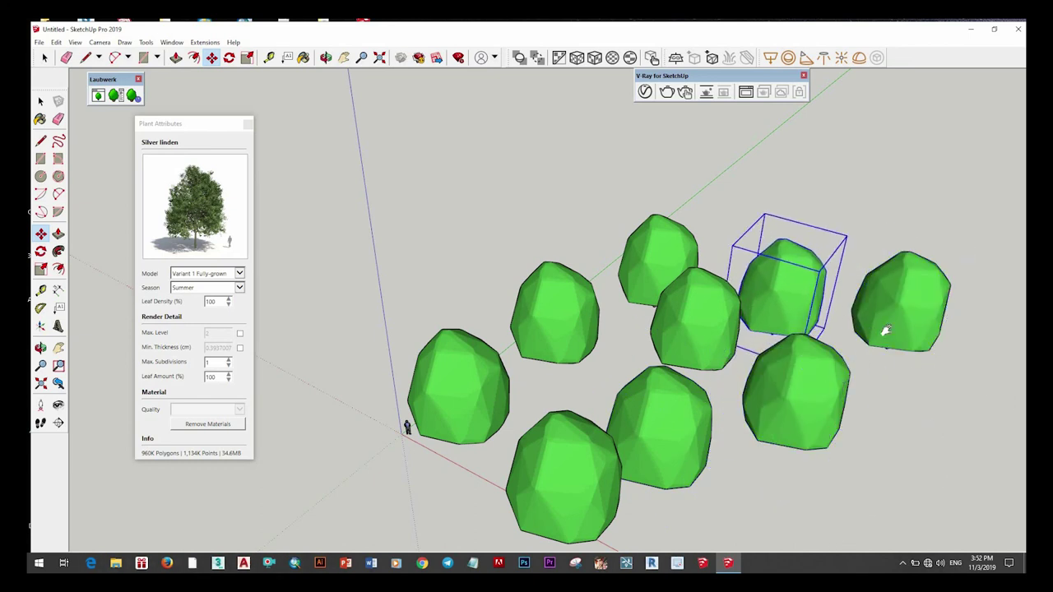
Step: Orbit and zoom to a raised, closer view over the row of trees
{"action": "scroll", "coordinate": [889, 460], "scroll_direction": "down", "scroll_amount": 3}
{"action": "mouse_move", "coordinate": [646, 311]}
{"action": "middle_mouse_down"}
{"action": "mouse_move", "coordinate": [834, 484]}
{"action": "mouse_move", "coordinate": [682, 179]}
{"action": "middle_mouse_up"}
{"action": "key", "text": "space"}
{"action": "scroll", "coordinate": [665, 258], "scroll_direction": "up", "scroll_amount": 3}
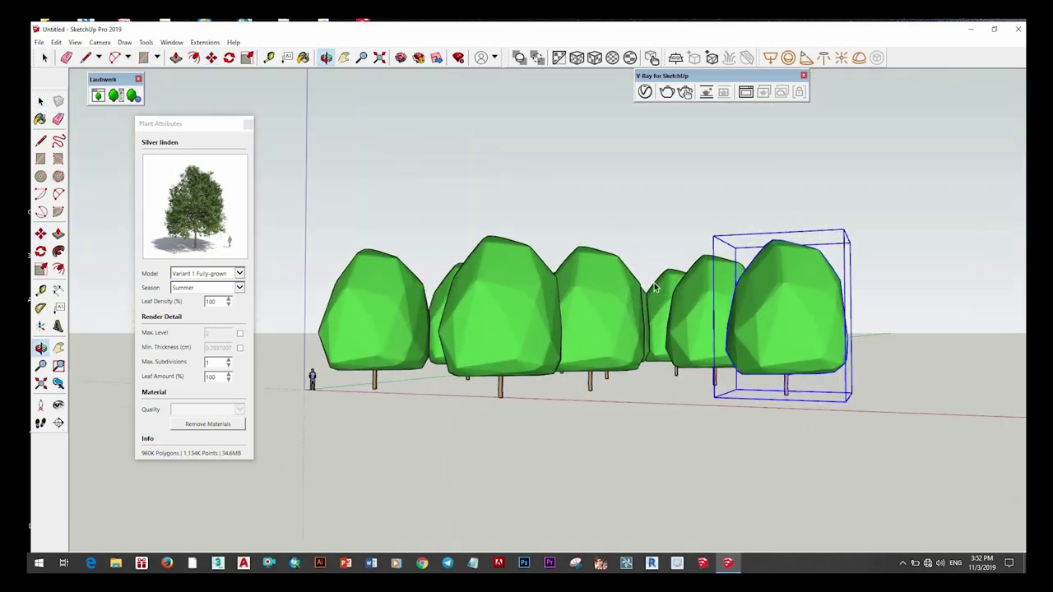
{"action": "middle_click_drag", "start_coordinate": [665, 258], "coordinate": [601, 200]}
{"action": "scroll", "coordinate": [602, 200], "scroll_direction": "up", "scroll_amount": 3}
{"action": "middle_click_drag", "start_coordinate": [624, 351], "coordinate": [626, 329]}
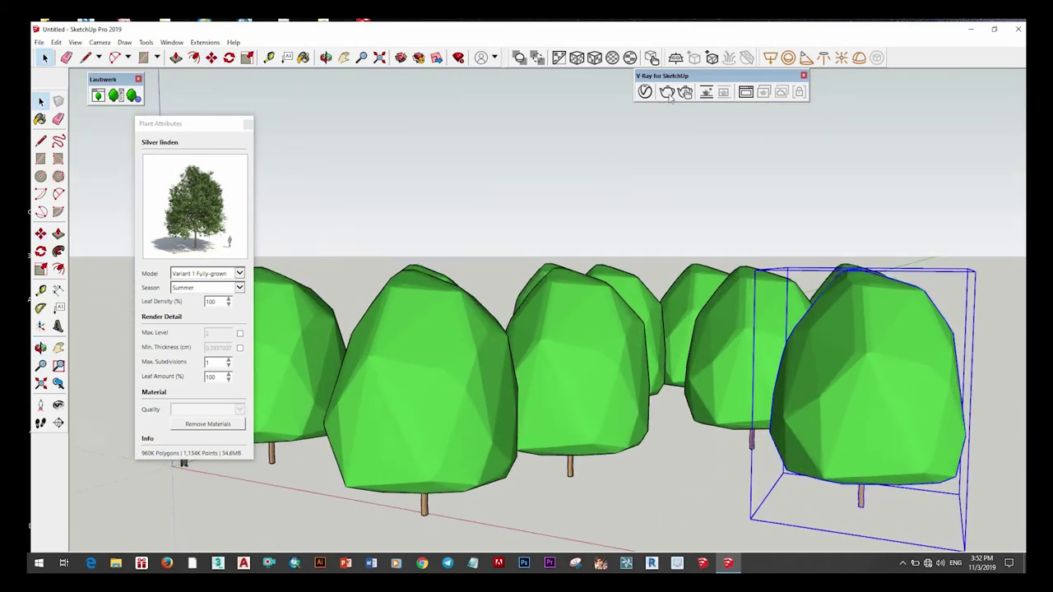
{"action": "scroll", "coordinate": [625, 329], "scroll_direction": "up", "scroll_amount": 2}
Step: Start a V-Ray render of the tree row and shrink the render window
{"action": "left_click", "coordinate": [668, 93]}
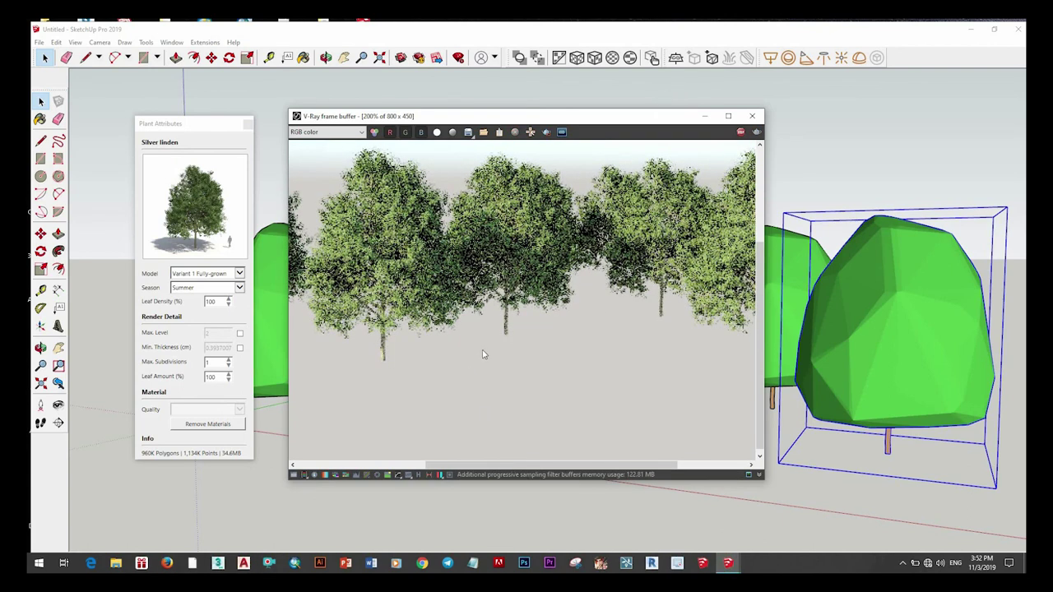
{"action": "scroll", "coordinate": [484, 354], "scroll_direction": "down", "scroll_amount": 3}
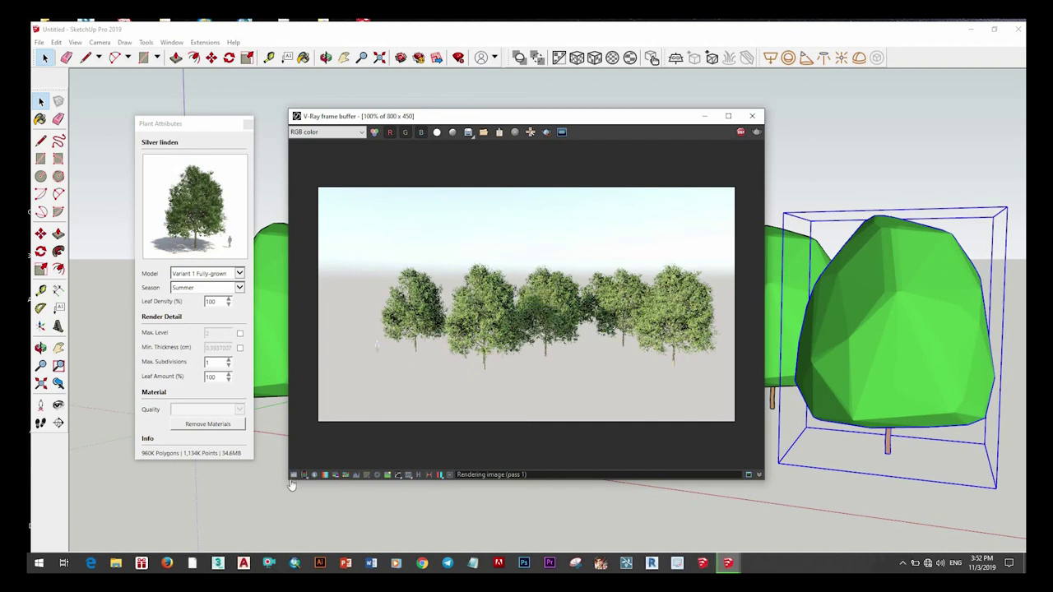
{"action": "mouse_move", "coordinate": [290, 478]}
{"action": "left_mouse_down"}
{"action": "mouse_move", "coordinate": [309, 417]}
{"action": "mouse_move", "coordinate": [278, 426]}
{"action": "left_mouse_up"}
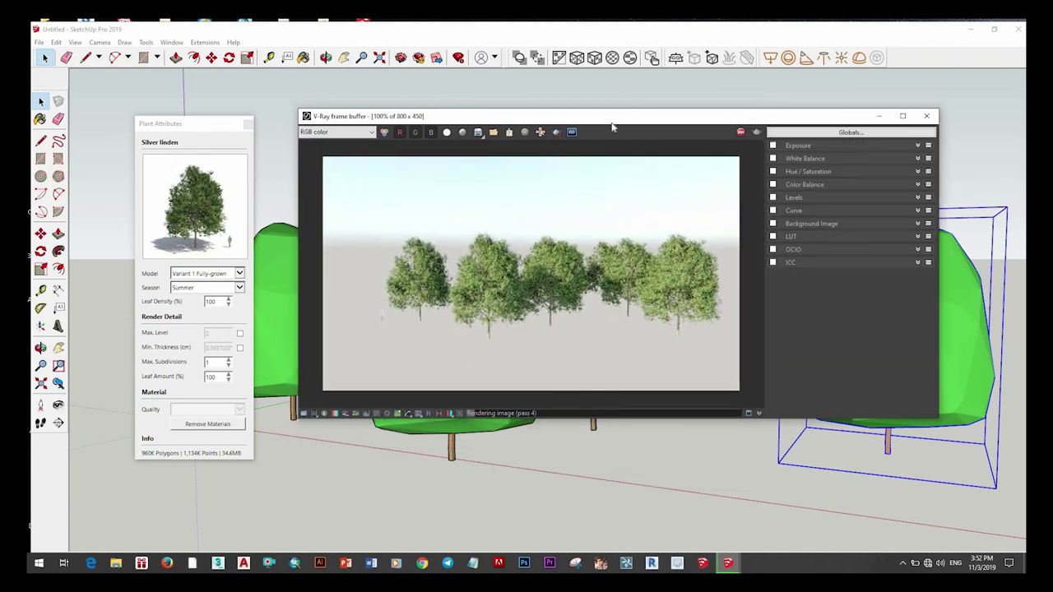
Step: Add a Curve colour correction, raising the tone curve to brighten the render
{"action": "left_click", "coordinate": [763, 216]}
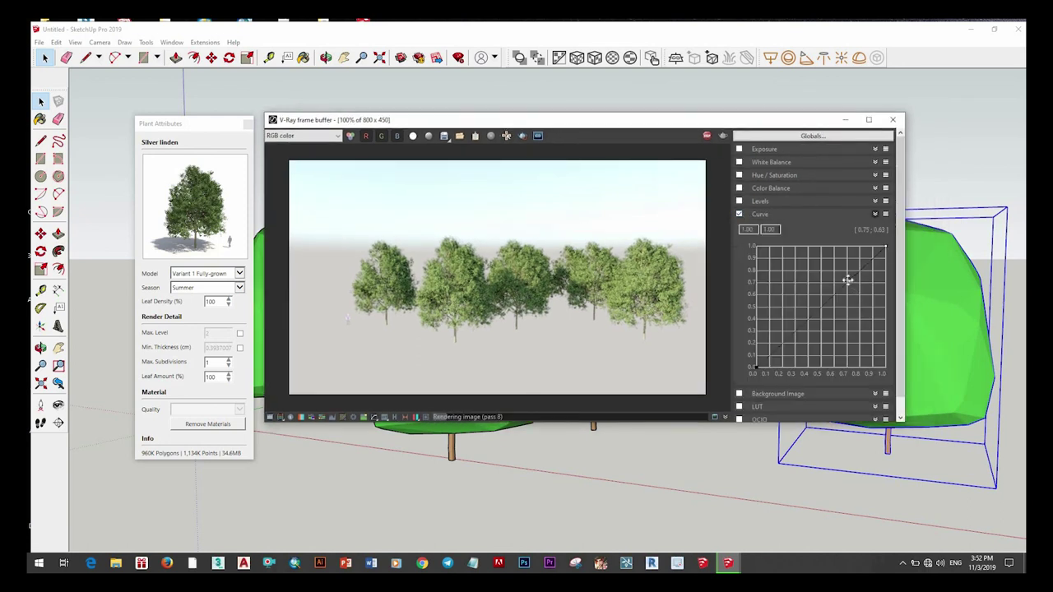
{"action": "left_click", "coordinate": [829, 255]}
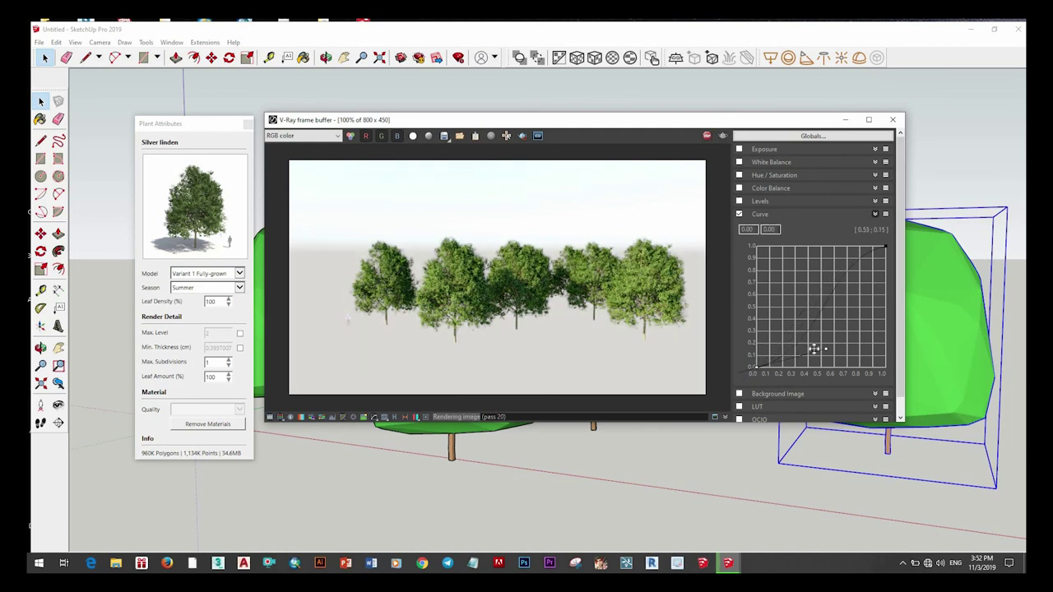
{"action": "scroll", "coordinate": [602, 295], "scroll_direction": "up", "scroll_amount": 1}
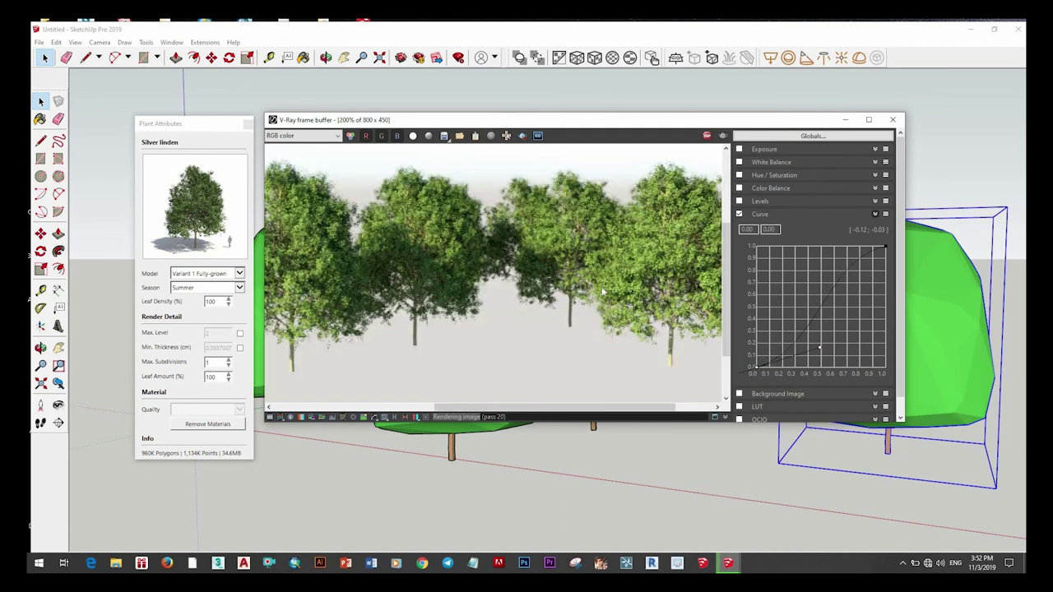
{"action": "scroll", "coordinate": [602, 292], "scroll_direction": "down", "scroll_amount": 1}
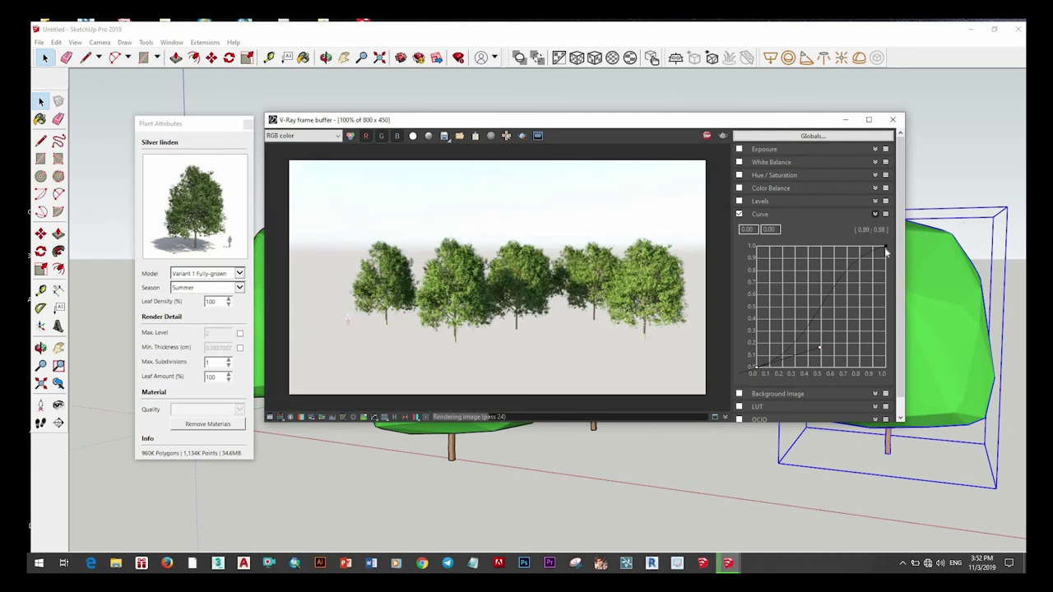
Step: Lift the curve highlights and toggle Force color clamping to check for overexposure
{"action": "left_click", "coordinate": [821, 256]}
{"action": "left_click", "coordinate": [279, 418]}
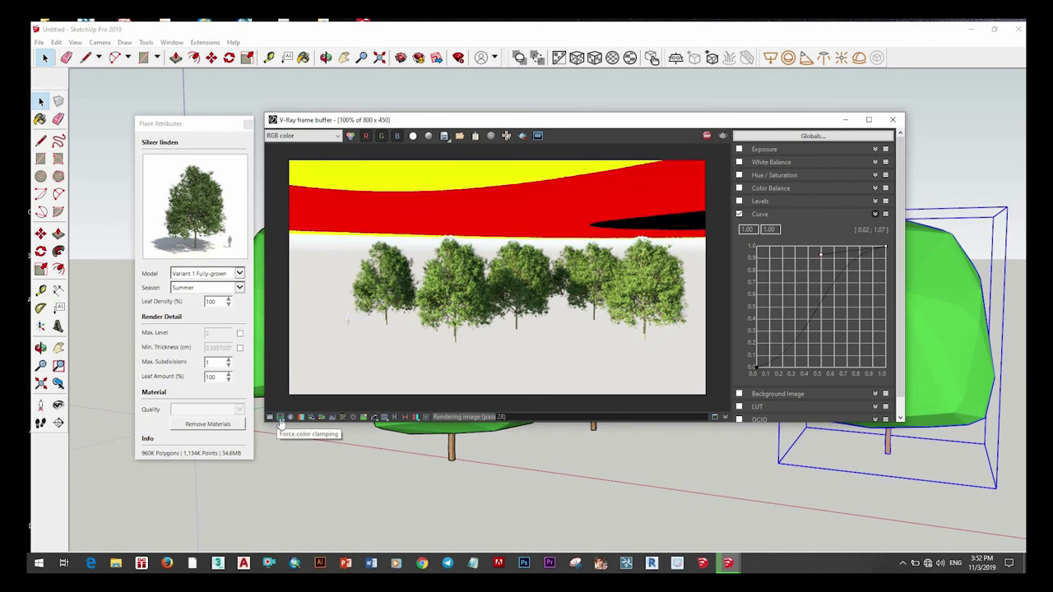
{"action": "scroll", "coordinate": [460, 283], "scroll_direction": "up", "scroll_amount": 2}
{"action": "scroll", "coordinate": [460, 283], "scroll_direction": "down", "scroll_amount": 2}
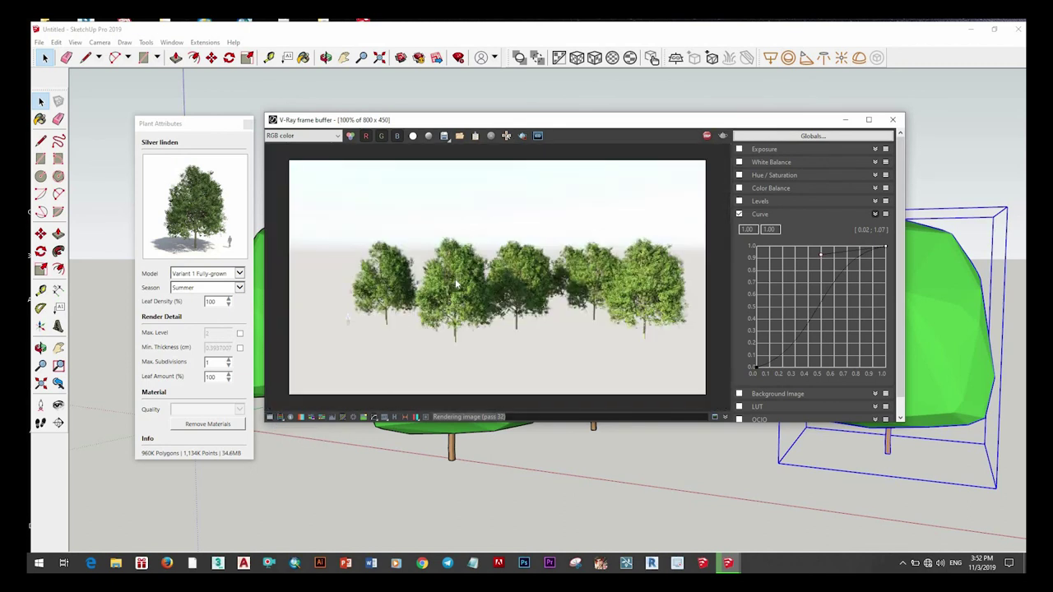
{"action": "scroll", "coordinate": [460, 283], "scroll_direction": "up", "scroll_amount": 1}
{"action": "scroll", "coordinate": [461, 282], "scroll_direction": "down", "scroll_amount": 1}
Step: Zoom in and out of the frame buffer to inspect the render, then close it
{"action": "scroll", "coordinate": [505, 300], "scroll_direction": "up", "scroll_amount": 1}
{"action": "scroll", "coordinate": [510, 292], "scroll_direction": "down", "scroll_amount": 1}
{"action": "scroll", "coordinate": [515, 280], "scroll_direction": "up", "scroll_amount": 1}
{"action": "scroll", "coordinate": [506, 250], "scroll_direction": "down", "scroll_amount": 1}
{"action": "scroll", "coordinate": [534, 280], "scroll_direction": "down", "scroll_amount": 1}
{"action": "scroll", "coordinate": [545, 284], "scroll_direction": "up", "scroll_amount": 1}
{"action": "scroll", "coordinate": [556, 288], "scroll_direction": "up", "scroll_amount": 1}
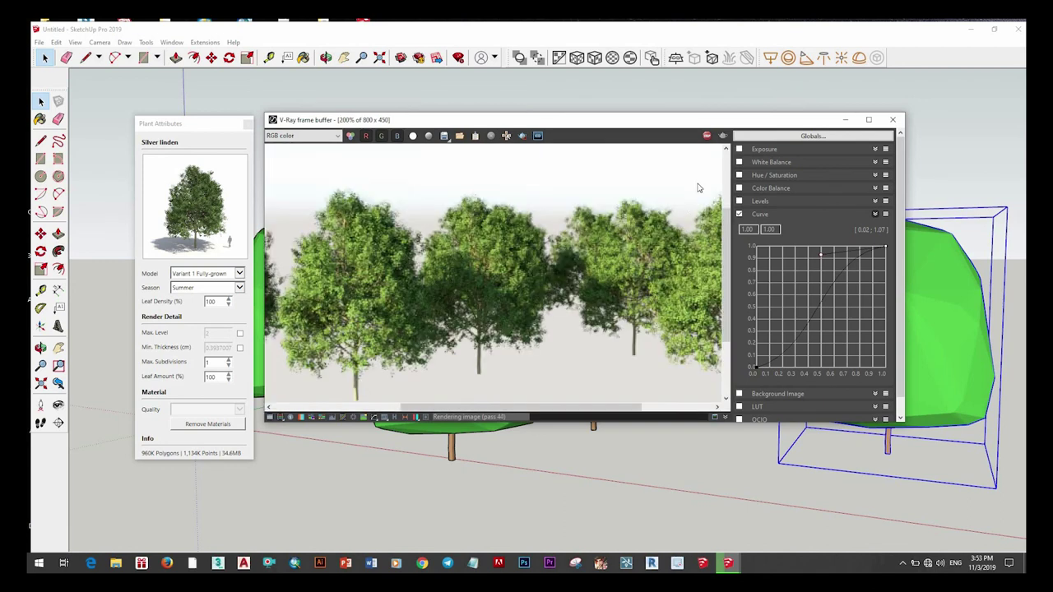
{"action": "scroll", "coordinate": [698, 187], "scroll_direction": "down", "scroll_amount": 1}
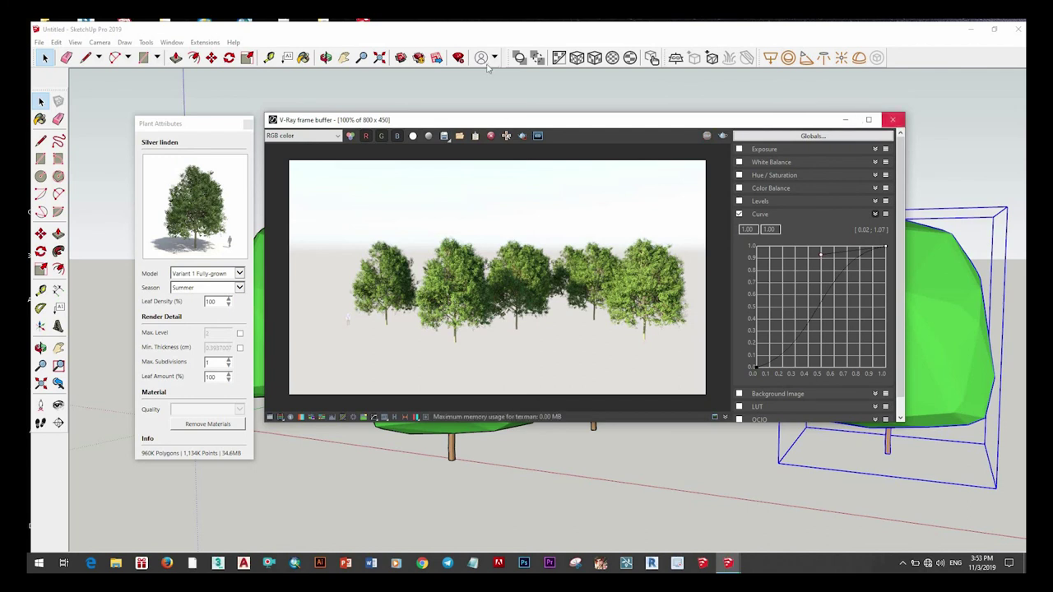
{"action": "left_click", "coordinate": [892, 119]}
Step: Set the V-Ray Render Output image width to 1800, giving 1800 × 1012
{"action": "left_click", "coordinate": [645, 92]}
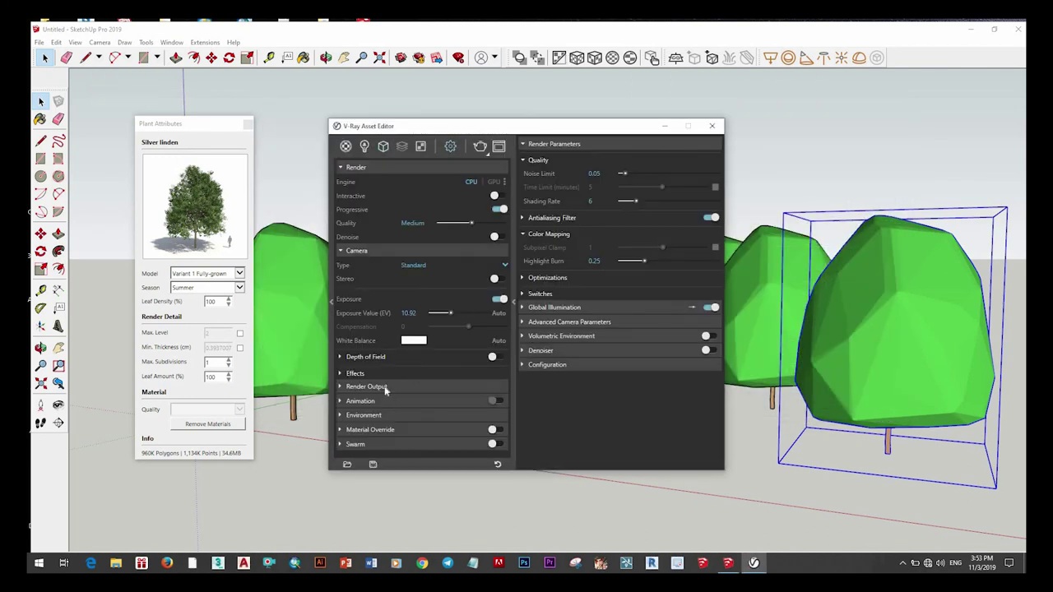
{"action": "left_click", "coordinate": [411, 387]}
{"action": "type", "text": "1800"}
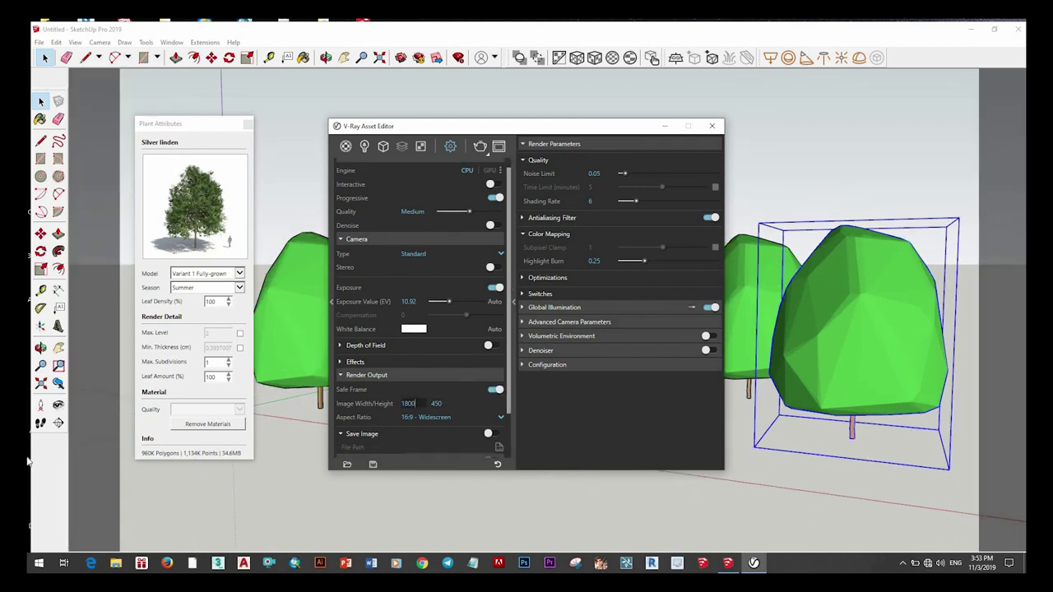
{"action": "key", "text": "Return"}
Step: Review the optimization, global illumination and antialiasing settings, then start the render
{"action": "left_click", "coordinate": [587, 305]}
{"action": "left_click", "coordinate": [580, 305]}
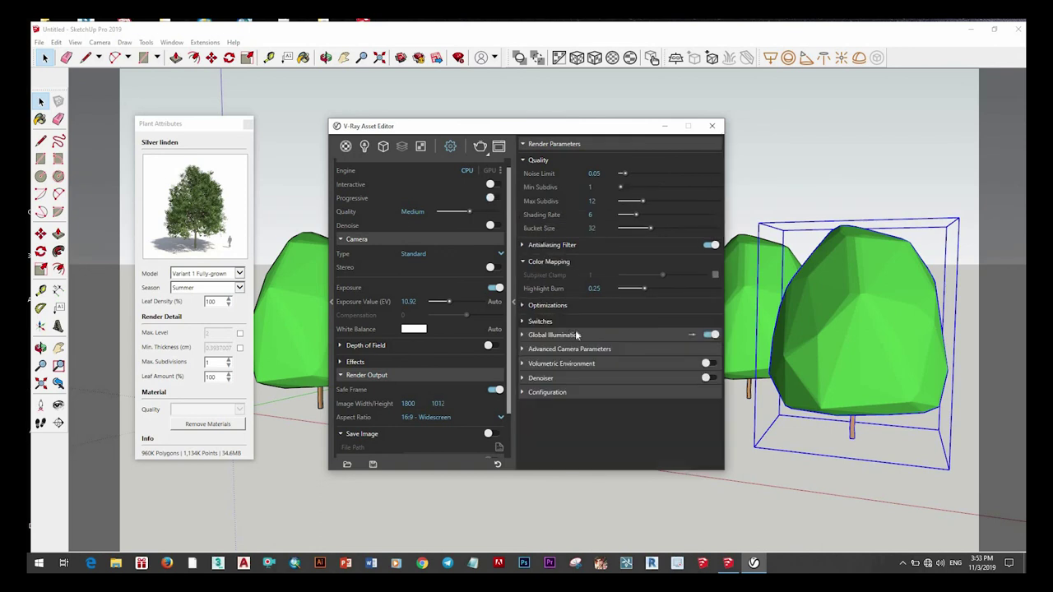
{"action": "left_click", "coordinate": [609, 336]}
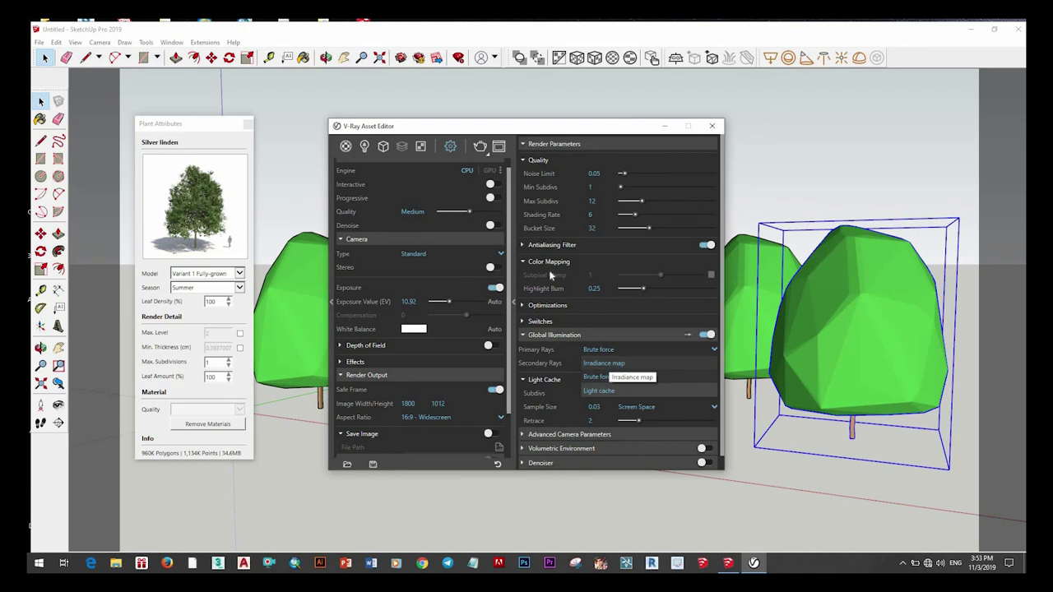
{"action": "left_click", "coordinate": [630, 246]}
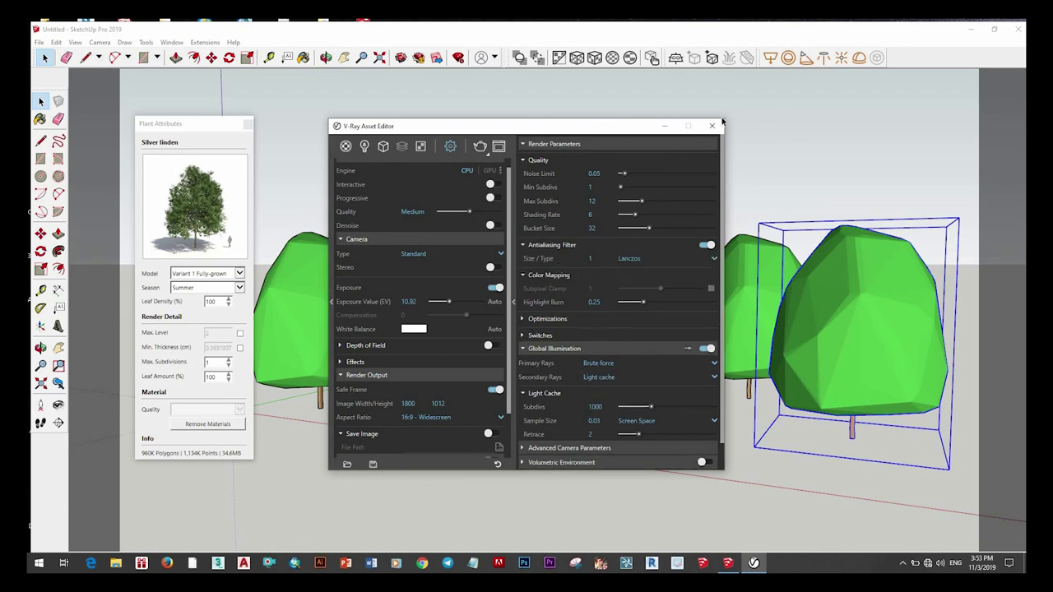
{"action": "left_click", "coordinate": [663, 88]}
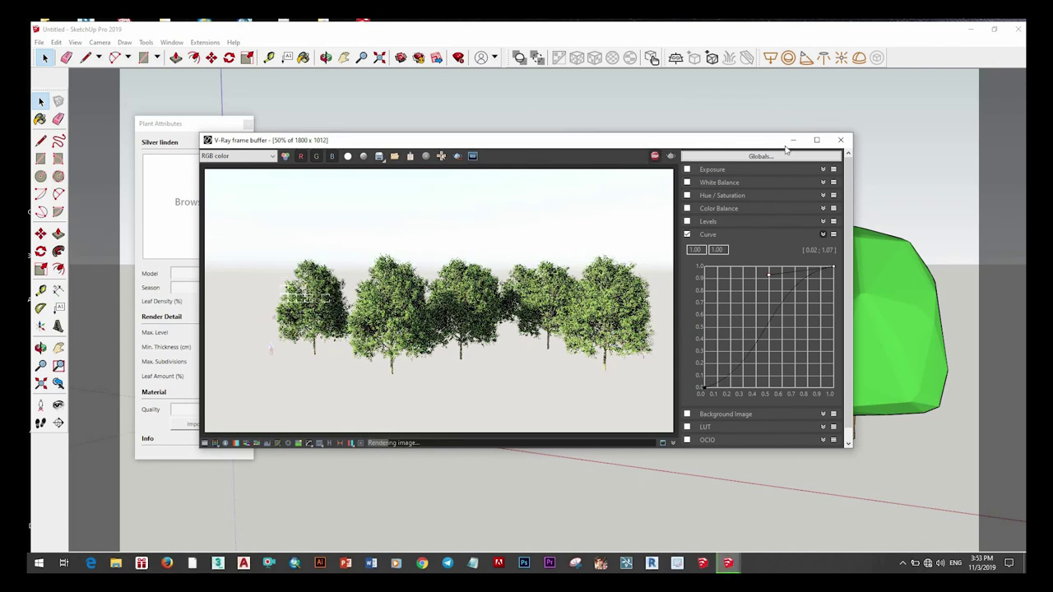
Step: Stop and restart the render, then enter an image width of 1500 in the V-Ray settings
{"action": "left_click", "coordinate": [840, 140]}
{"action": "left_click", "coordinate": [663, 92]}
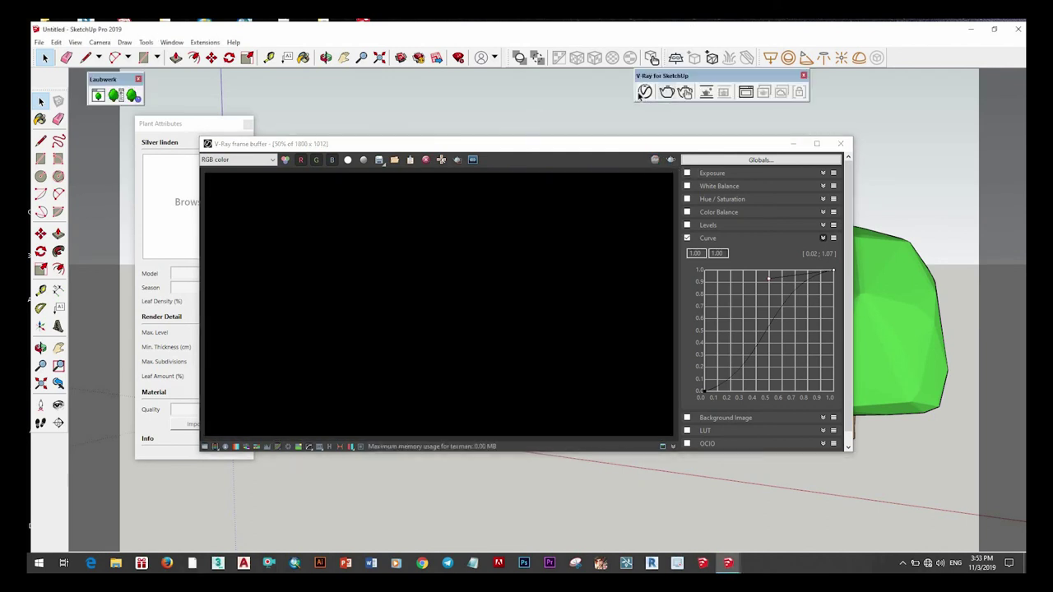
{"action": "left_click", "coordinate": [645, 93]}
{"action": "key", "text": "Tab"}
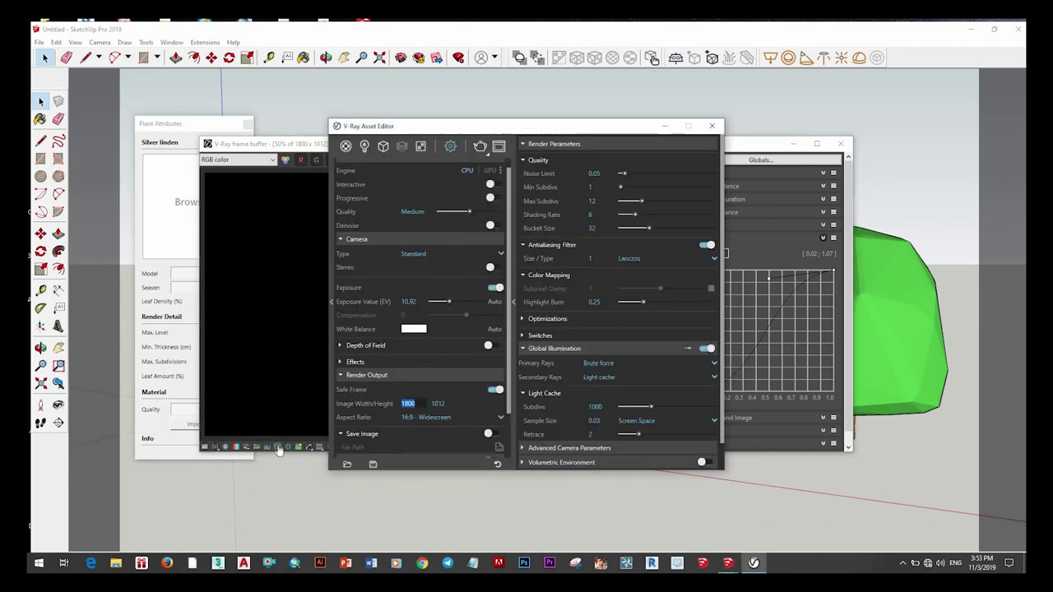
{"action": "type", "text": "500"}
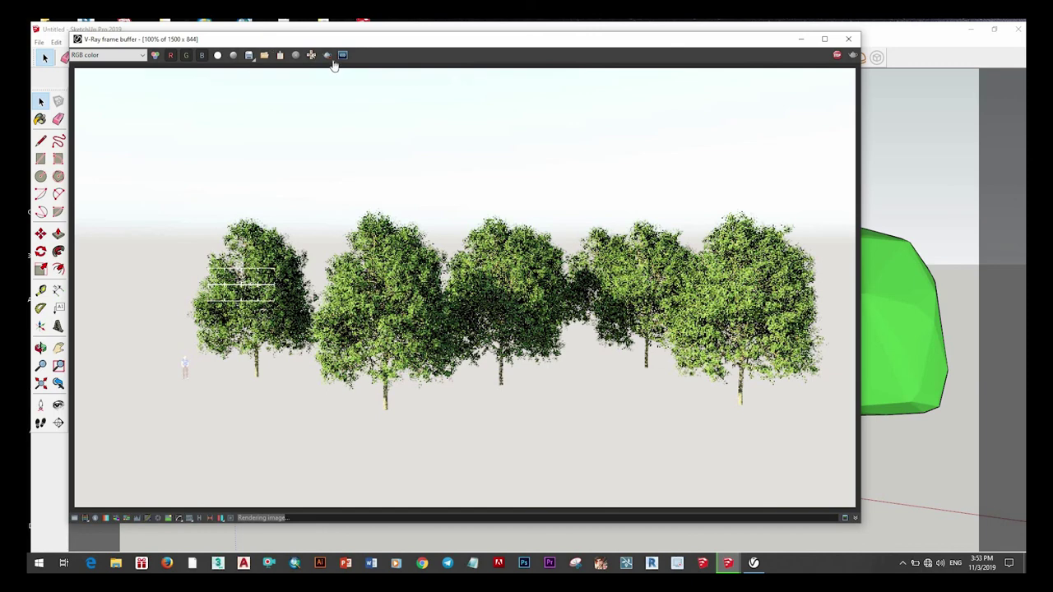
Step: Zoom in on the 1500 × 844 linden-row render to inspect the trees, then stop the render
{"action": "scroll", "coordinate": [262, 273], "scroll_direction": "up", "scroll_amount": 1}
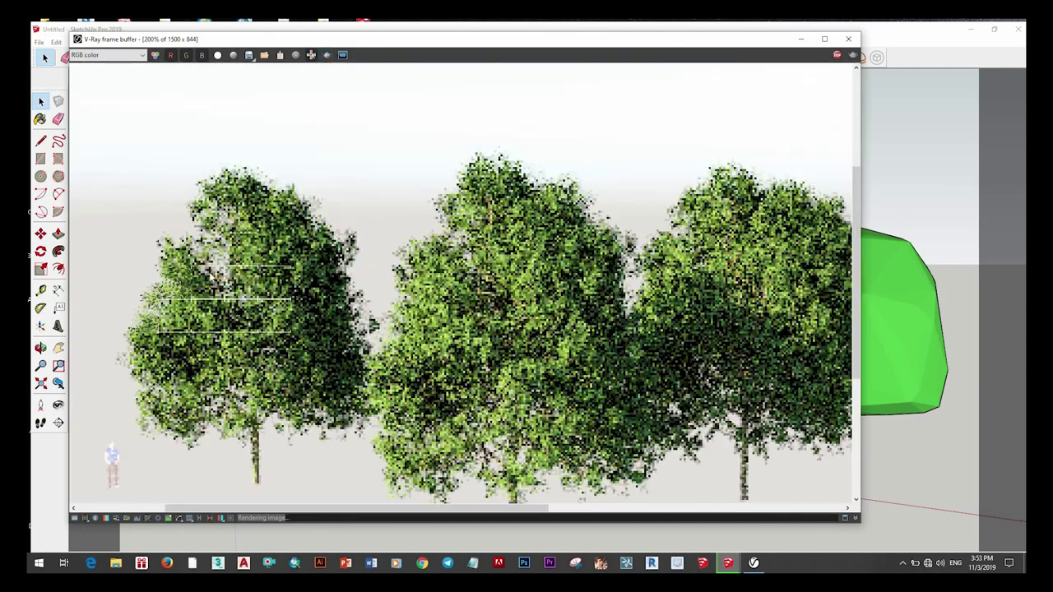
{"action": "scroll", "coordinate": [186, 277], "scroll_direction": "down", "scroll_amount": 1}
{"action": "scroll", "coordinate": [186, 277], "scroll_direction": "up", "scroll_amount": 1}
{"action": "scroll", "coordinate": [186, 277], "scroll_direction": "up", "scroll_amount": 1}
{"action": "scroll", "coordinate": [267, 263], "scroll_direction": "down", "scroll_amount": 1}
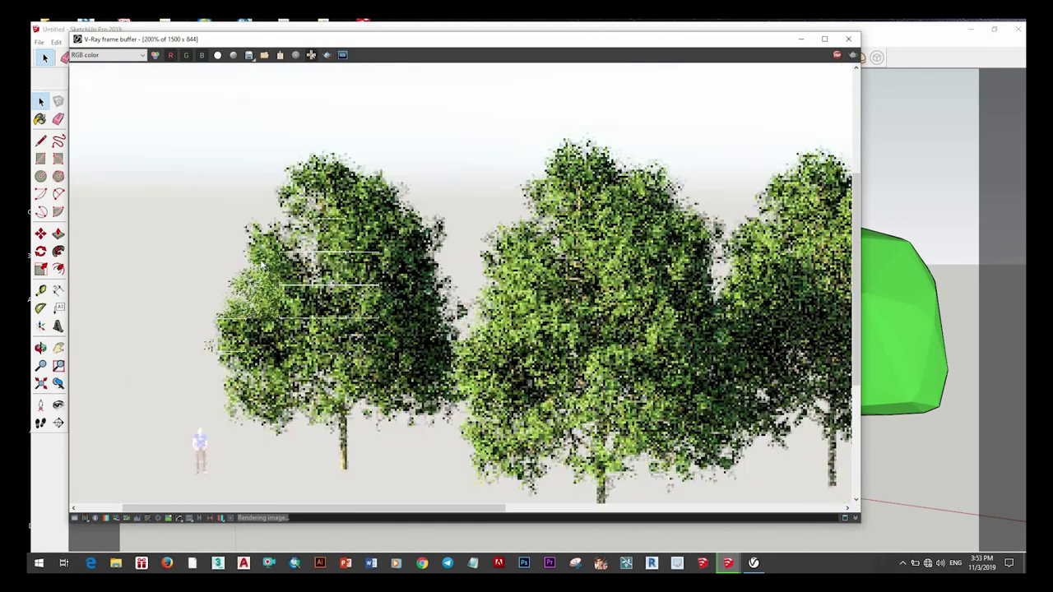
{"action": "scroll", "coordinate": [266, 264], "scroll_direction": "down", "scroll_amount": 1}
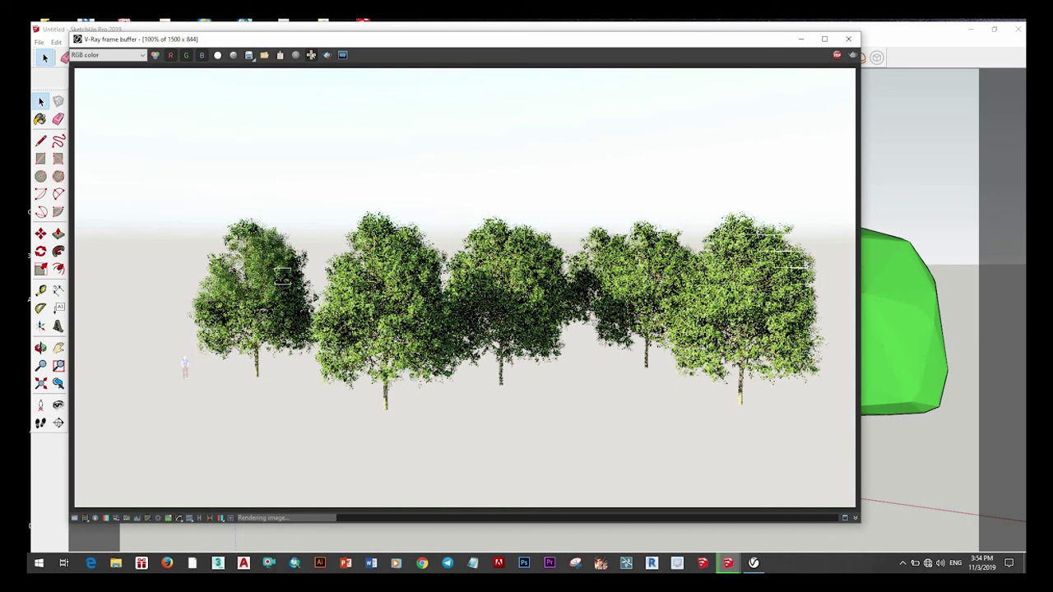
{"action": "left_click", "coordinate": [837, 58]}
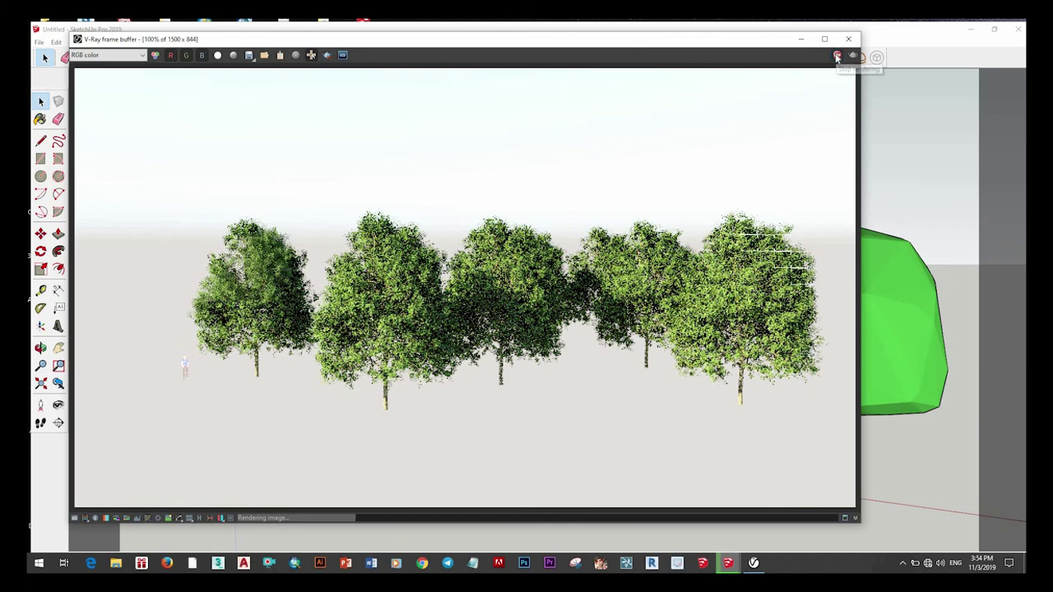
Step: Close the V-Ray frame buffer, the Asset Editor and the Plant Attributes panel
{"action": "left_click", "coordinate": [849, 40]}
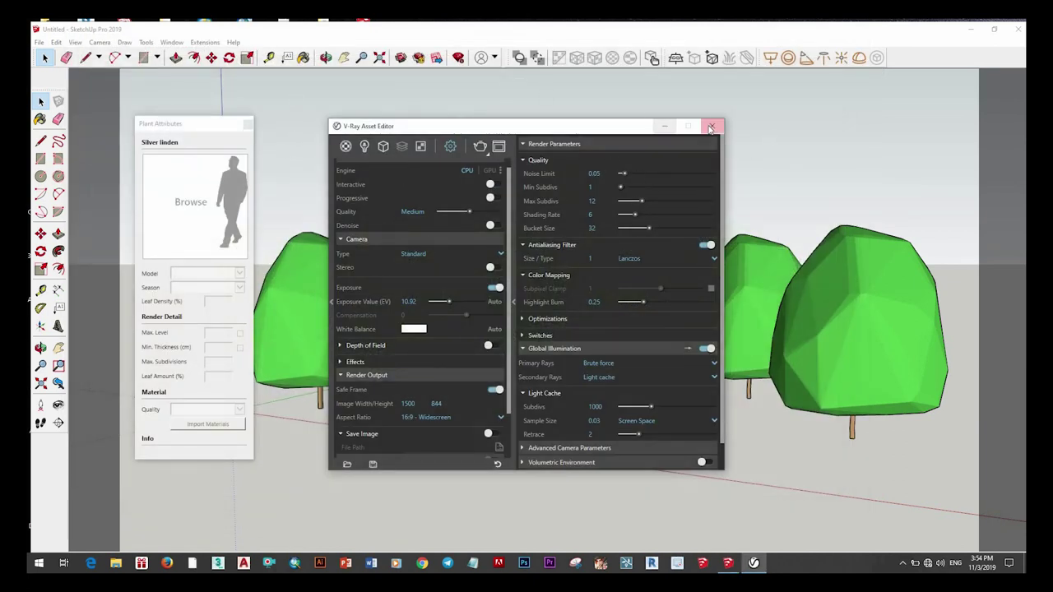
{"action": "left_click", "coordinate": [712, 126]}
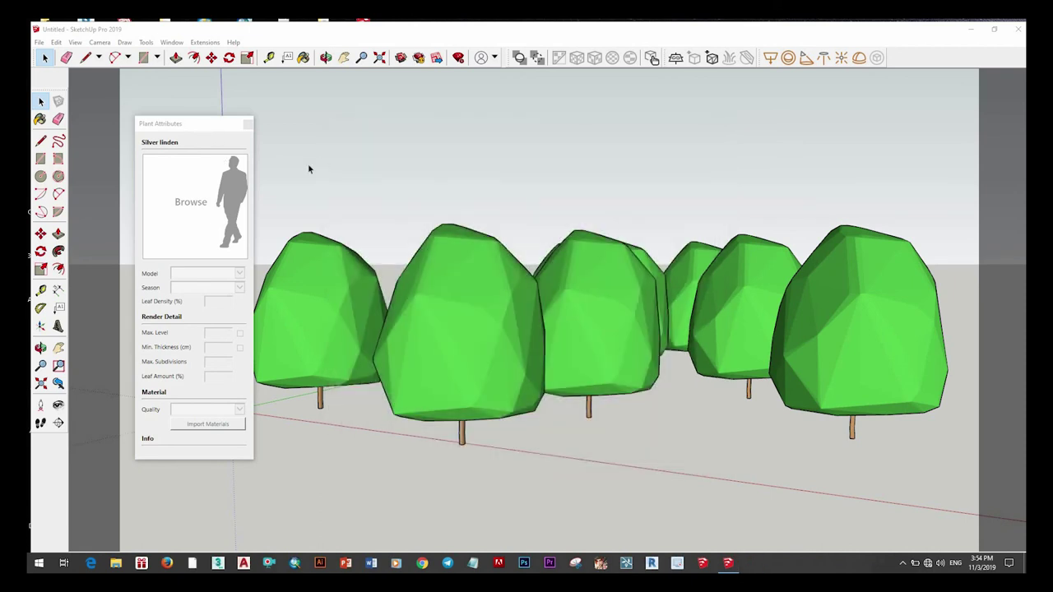
{"action": "left_click_drag", "start_coordinate": [211, 128], "coordinate": [350, 126]}
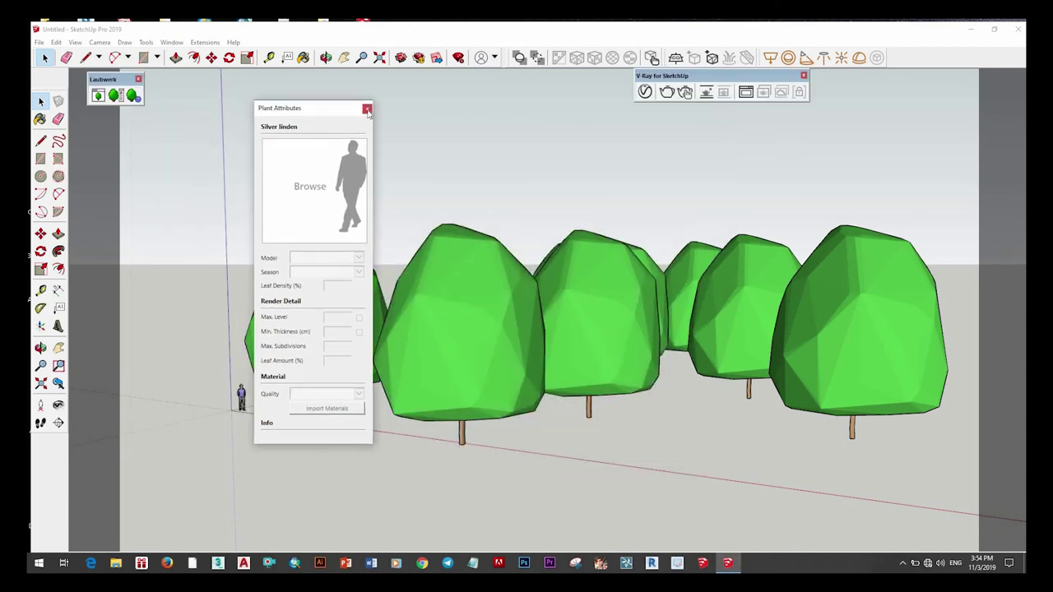
{"action": "left_click", "coordinate": [369, 109]}
Step: Orbit and zoom the viewport to look down on the ten linden proxies
{"action": "scroll", "coordinate": [598, 320], "scroll_direction": "down", "scroll_amount": 5}
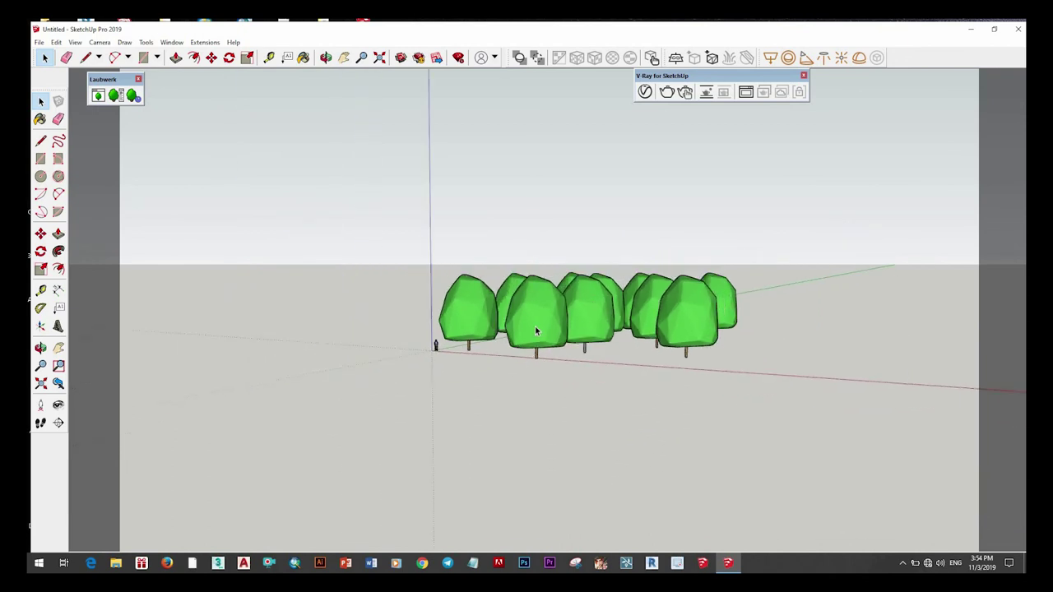
{"action": "scroll", "coordinate": [536, 329], "scroll_direction": "down", "scroll_amount": 3}
{"action": "mouse_move", "coordinate": [535, 329]}
{"action": "middle_mouse_down"}
{"action": "mouse_move", "coordinate": [663, 400]}
{"action": "mouse_move", "coordinate": [458, 387]}
{"action": "mouse_move", "coordinate": [512, 360]}
{"action": "mouse_move", "coordinate": [515, 370]}
{"action": "middle_mouse_up"}
{"action": "scroll", "coordinate": [457, 387], "scroll_direction": "up", "scroll_amount": 3}
{"action": "scroll", "coordinate": [458, 388], "scroll_direction": "down", "scroll_amount": 3}
{"action": "scroll", "coordinate": [502, 385], "scroll_direction": "down", "scroll_amount": 2}
{"action": "scroll", "coordinate": [512, 360], "scroll_direction": "up", "scroll_amount": 3}
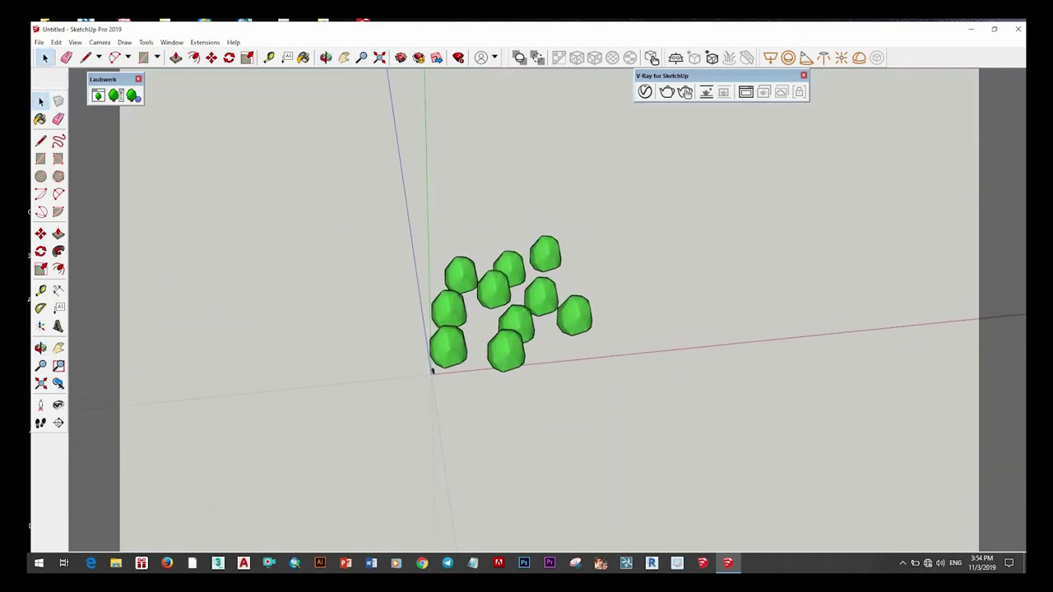
Step: Quit SketchUp without saving the untitled model, then refresh the Windows desktop
{"action": "left_click", "coordinate": [1019, 29]}
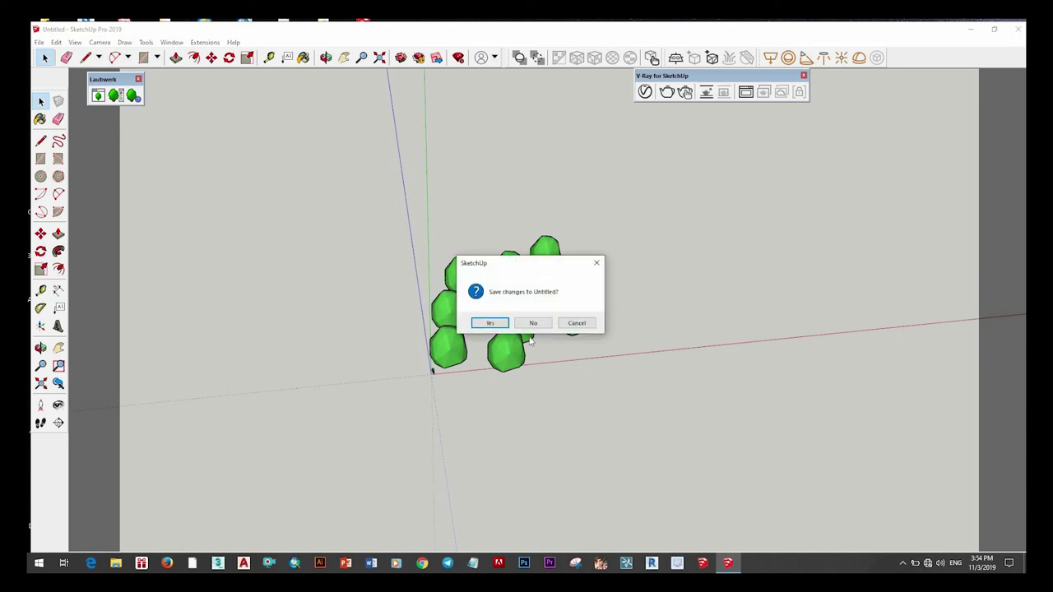
{"action": "left_click", "coordinate": [535, 323]}
{"action": "right_click", "coordinate": [570, 289]}
{"action": "left_click", "coordinate": [574, 284]}
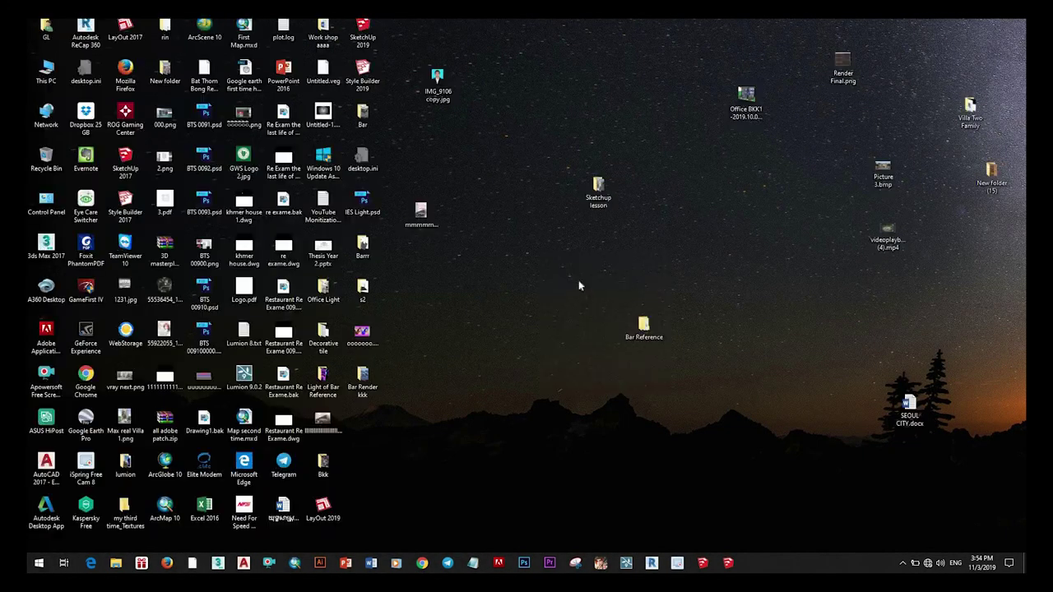